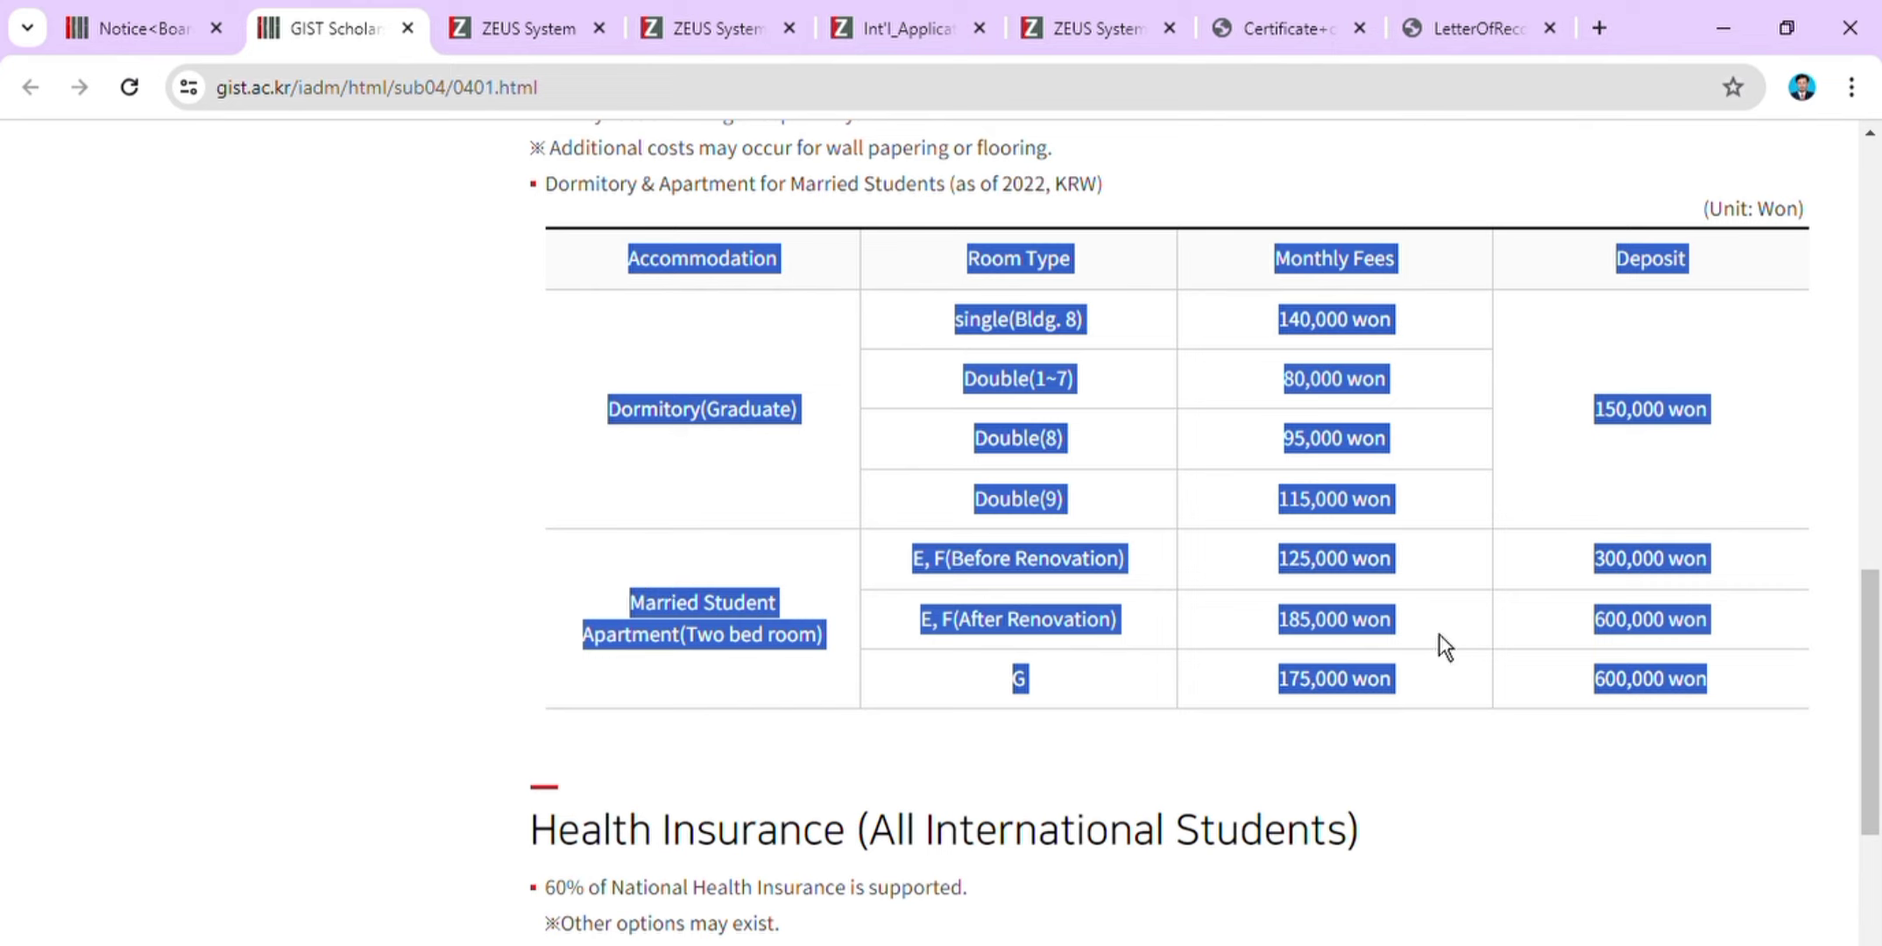
Review the GIST Scholarships page from the housing fees back up to research assistantship, monthly stipends and tuition assistance.
left_click_drag(1869, 656, 1826, 489)
scroll(1826, 490, "up", 8)
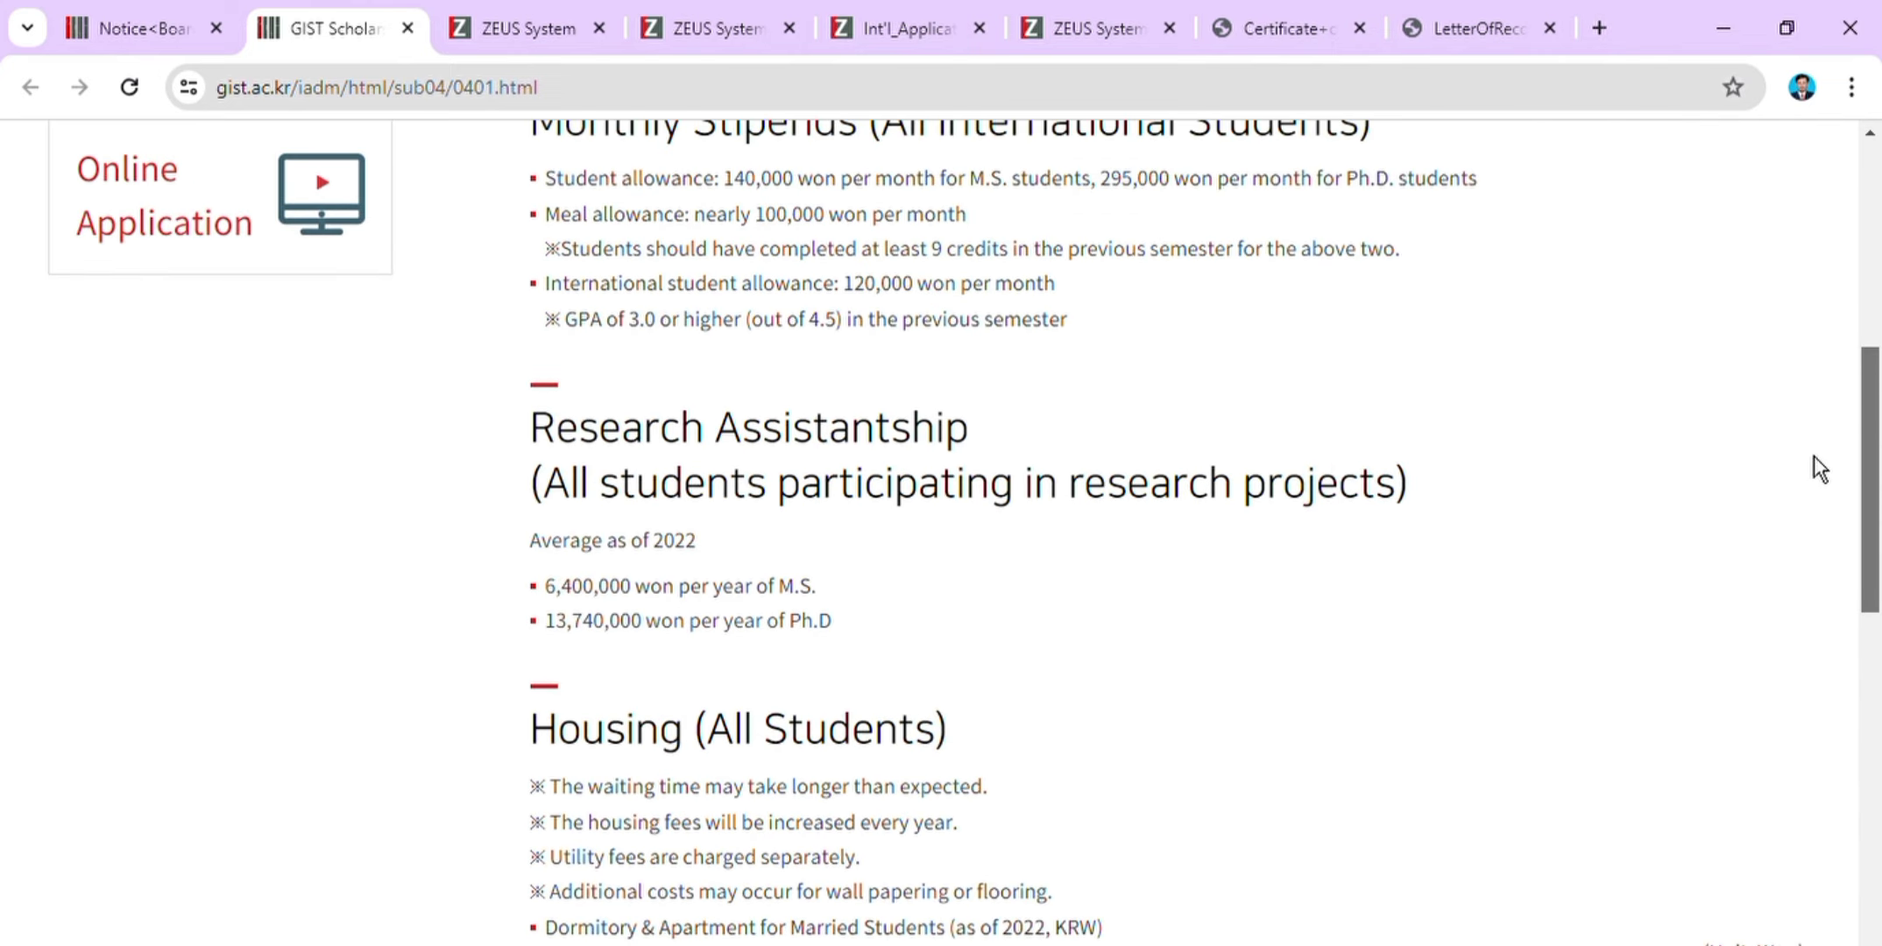
scroll(1778, 294, "up", 2)
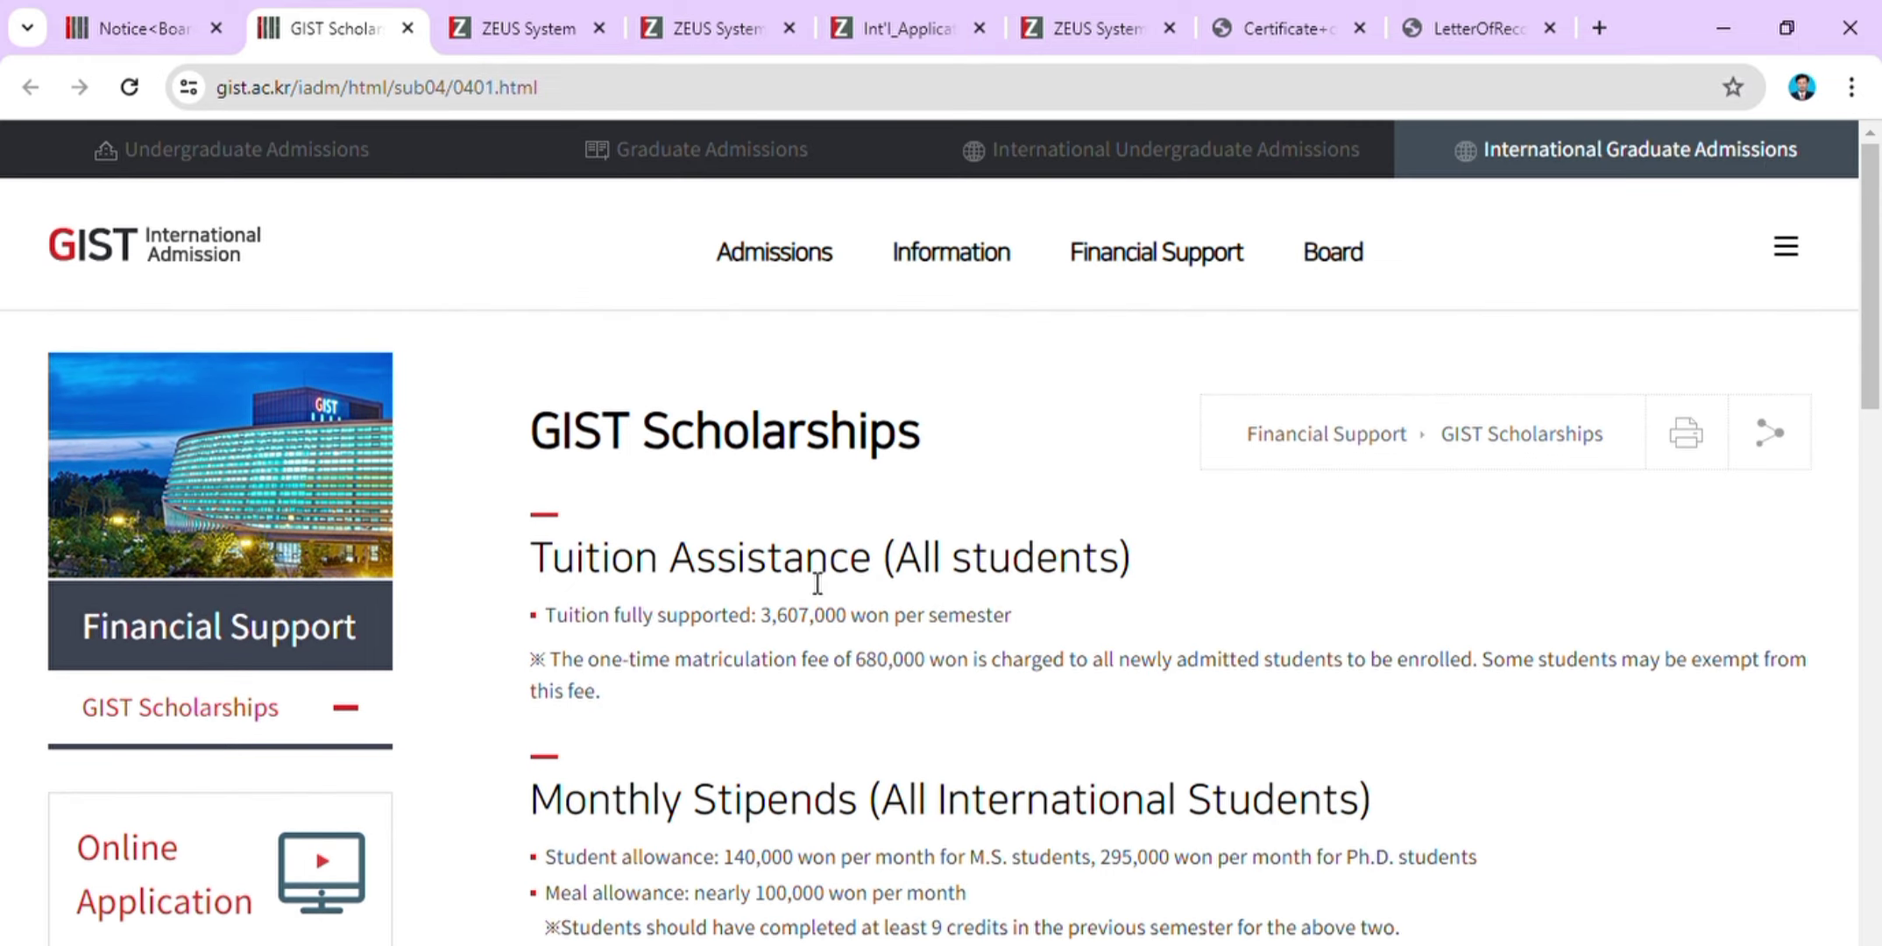
Switch to the admission notice and view the announcement on online application for the 2024 Fall Semester.
left_click(187, 37)
scroll(1205, 578, "up", 10)
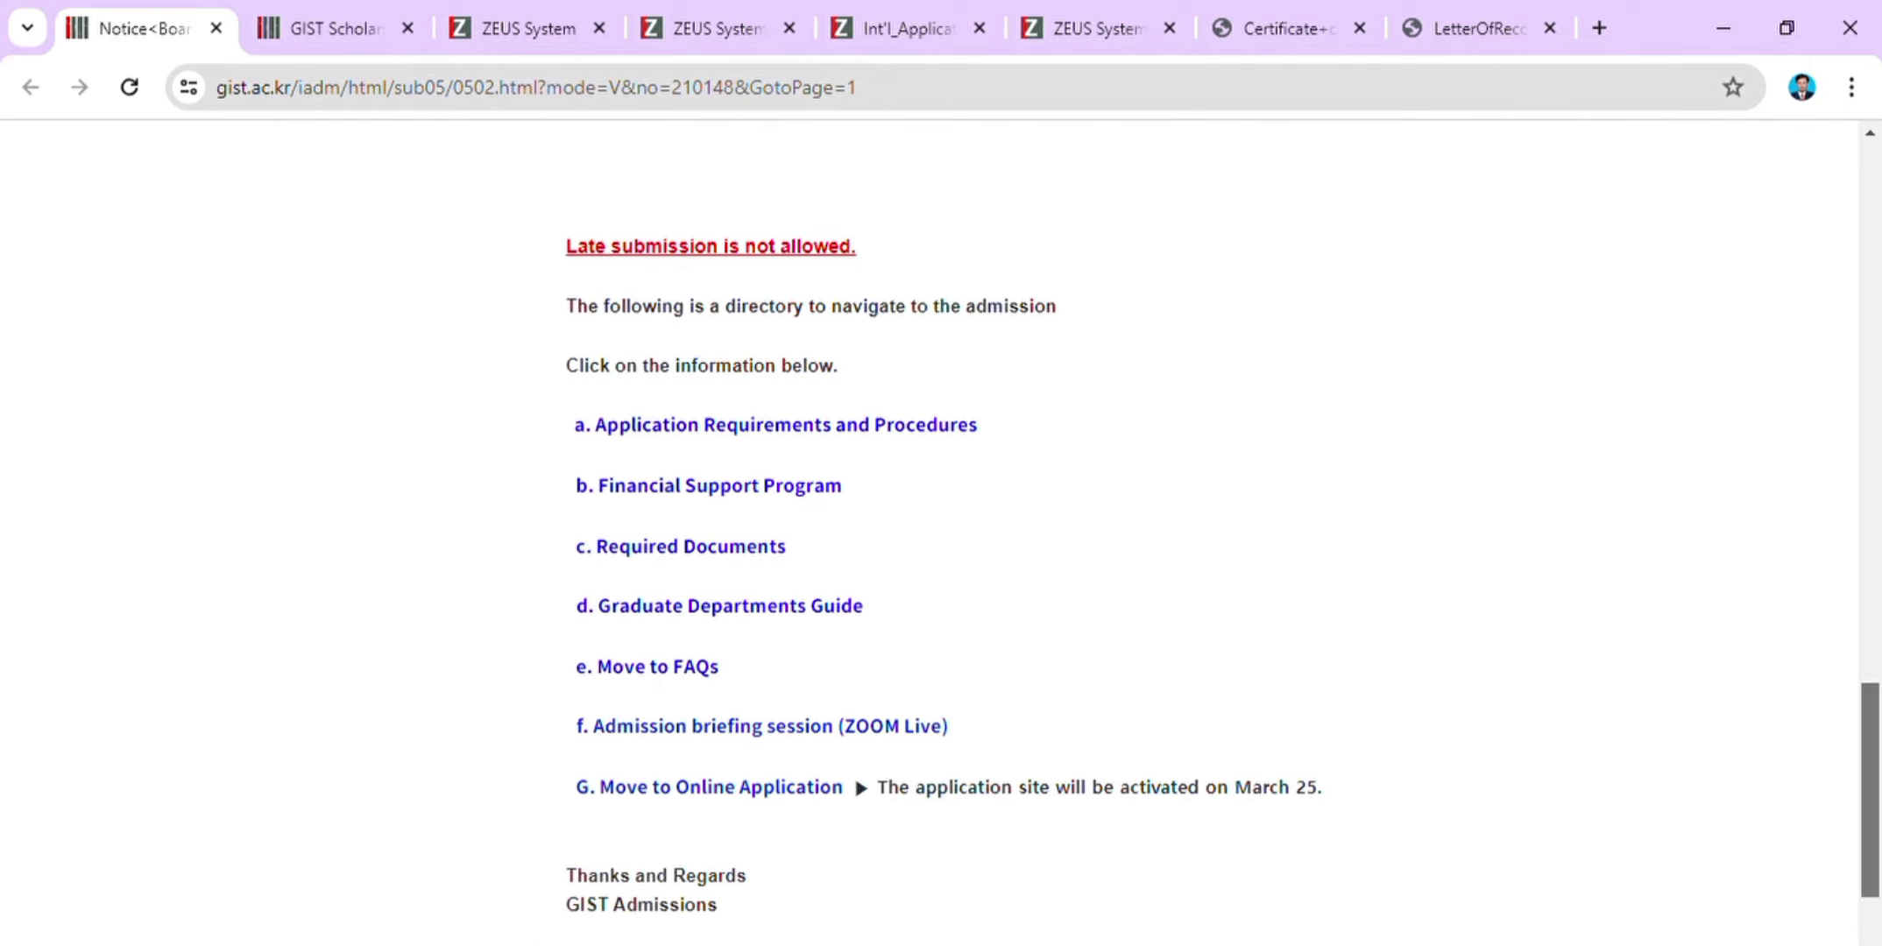
scroll(1021, 337, "up", 2)
mouse_move(672, 260)
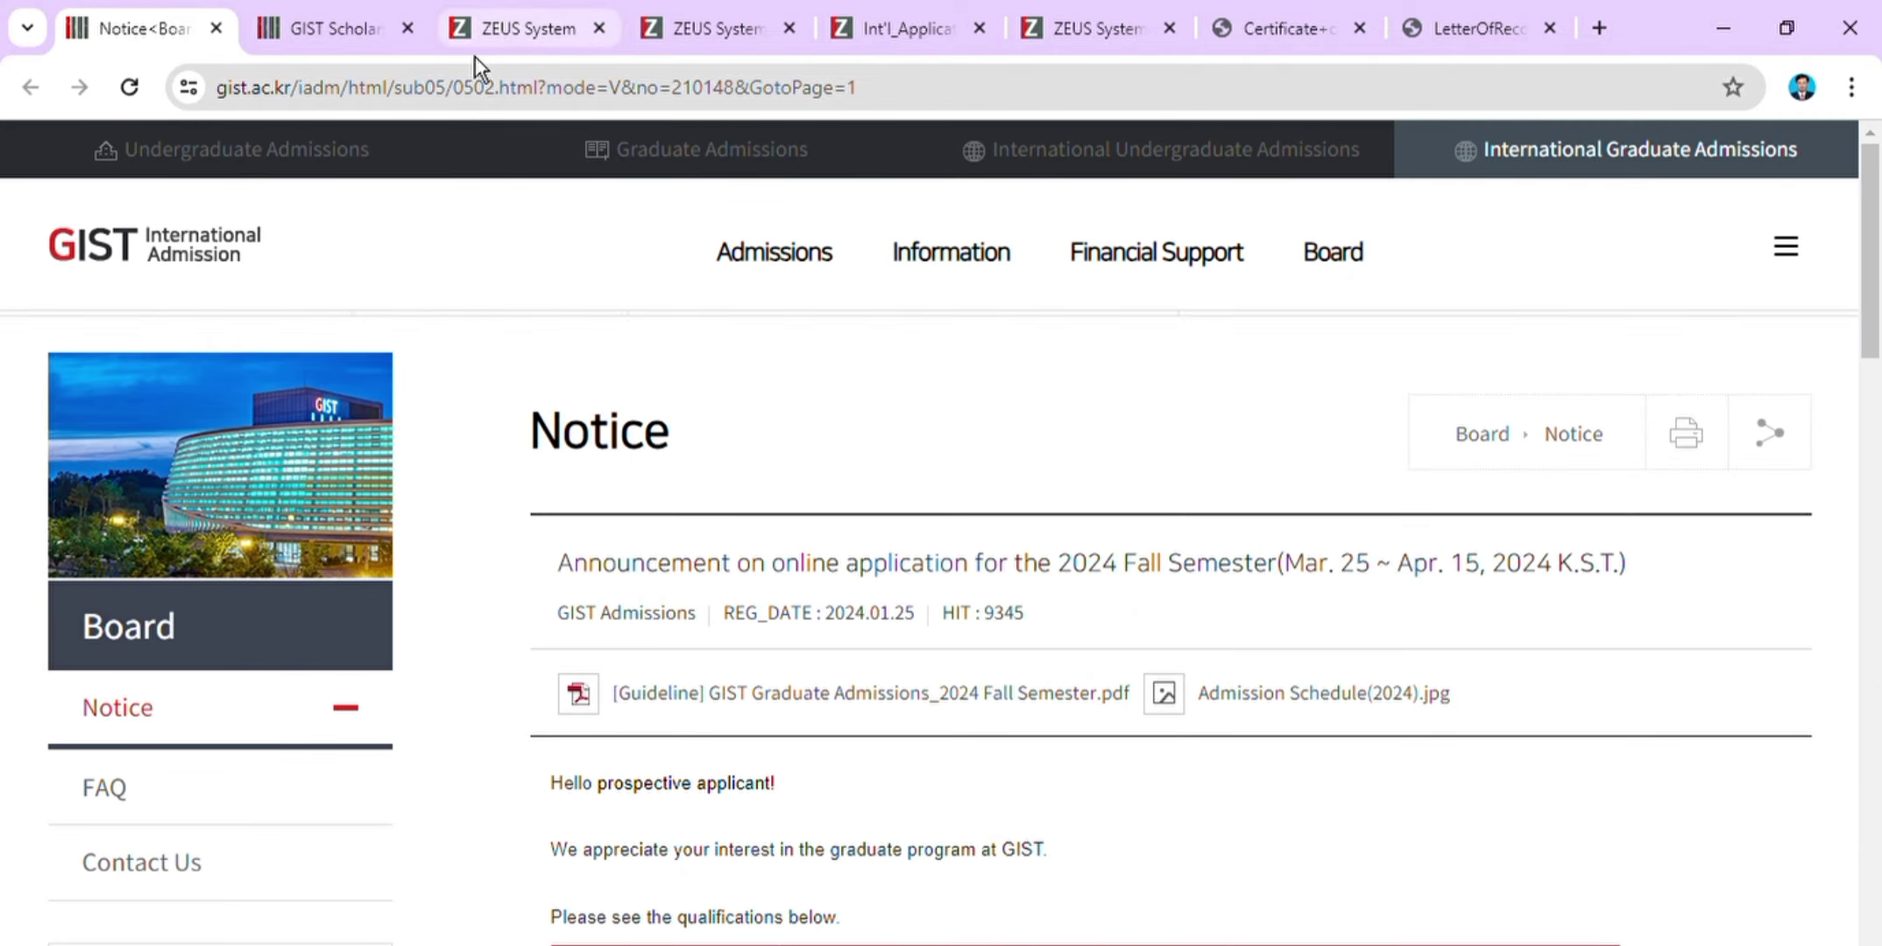
View the ZEUS System login page with its admission schedule and the foreign applicants registration form.
left_click(512, 43)
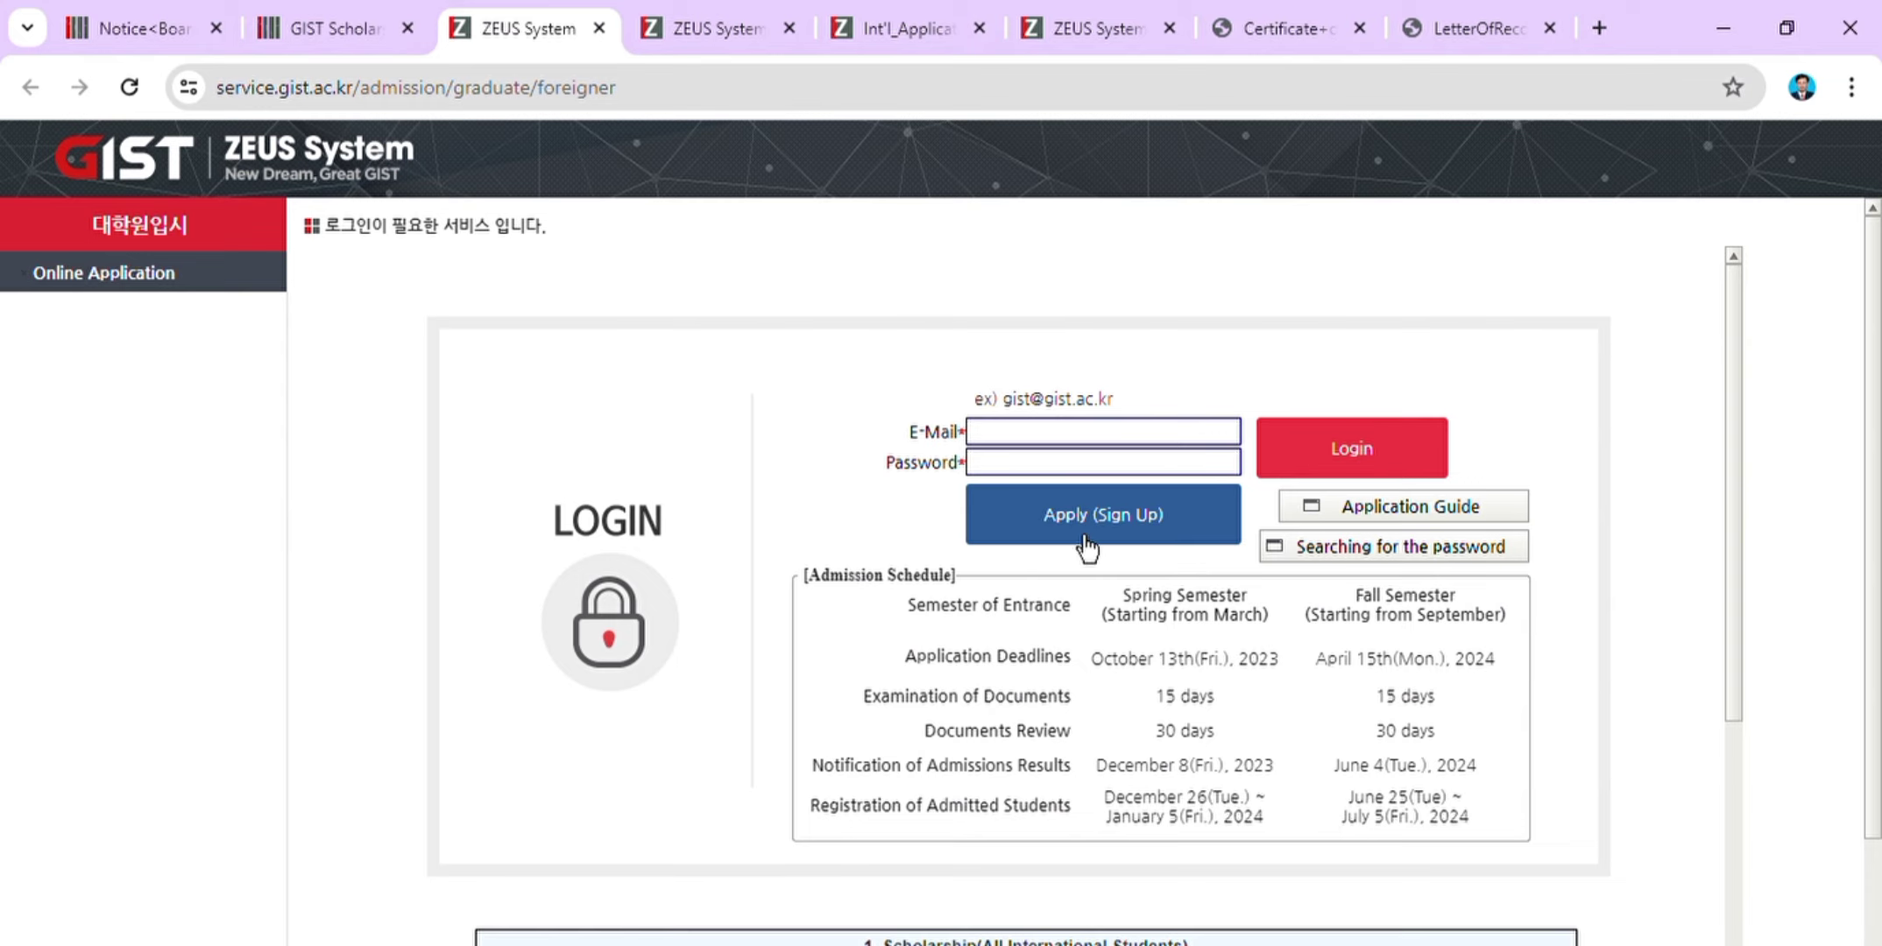
left_click(720, 54)
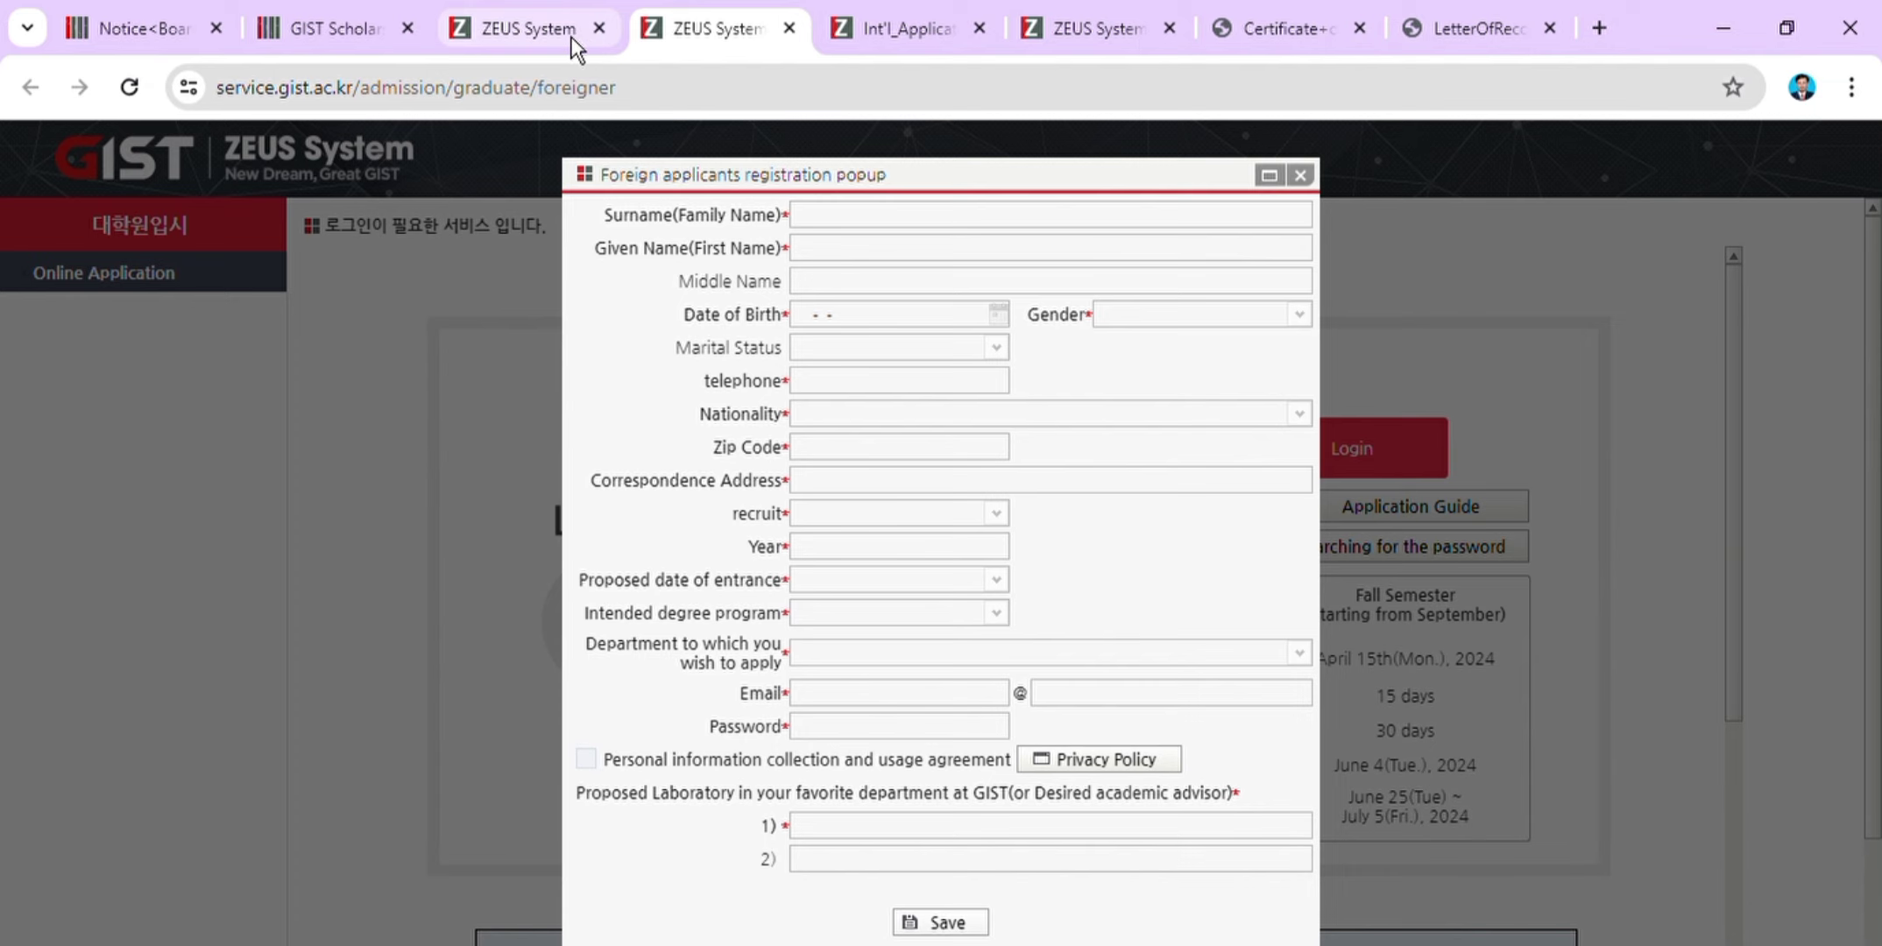
left_click(920, 40)
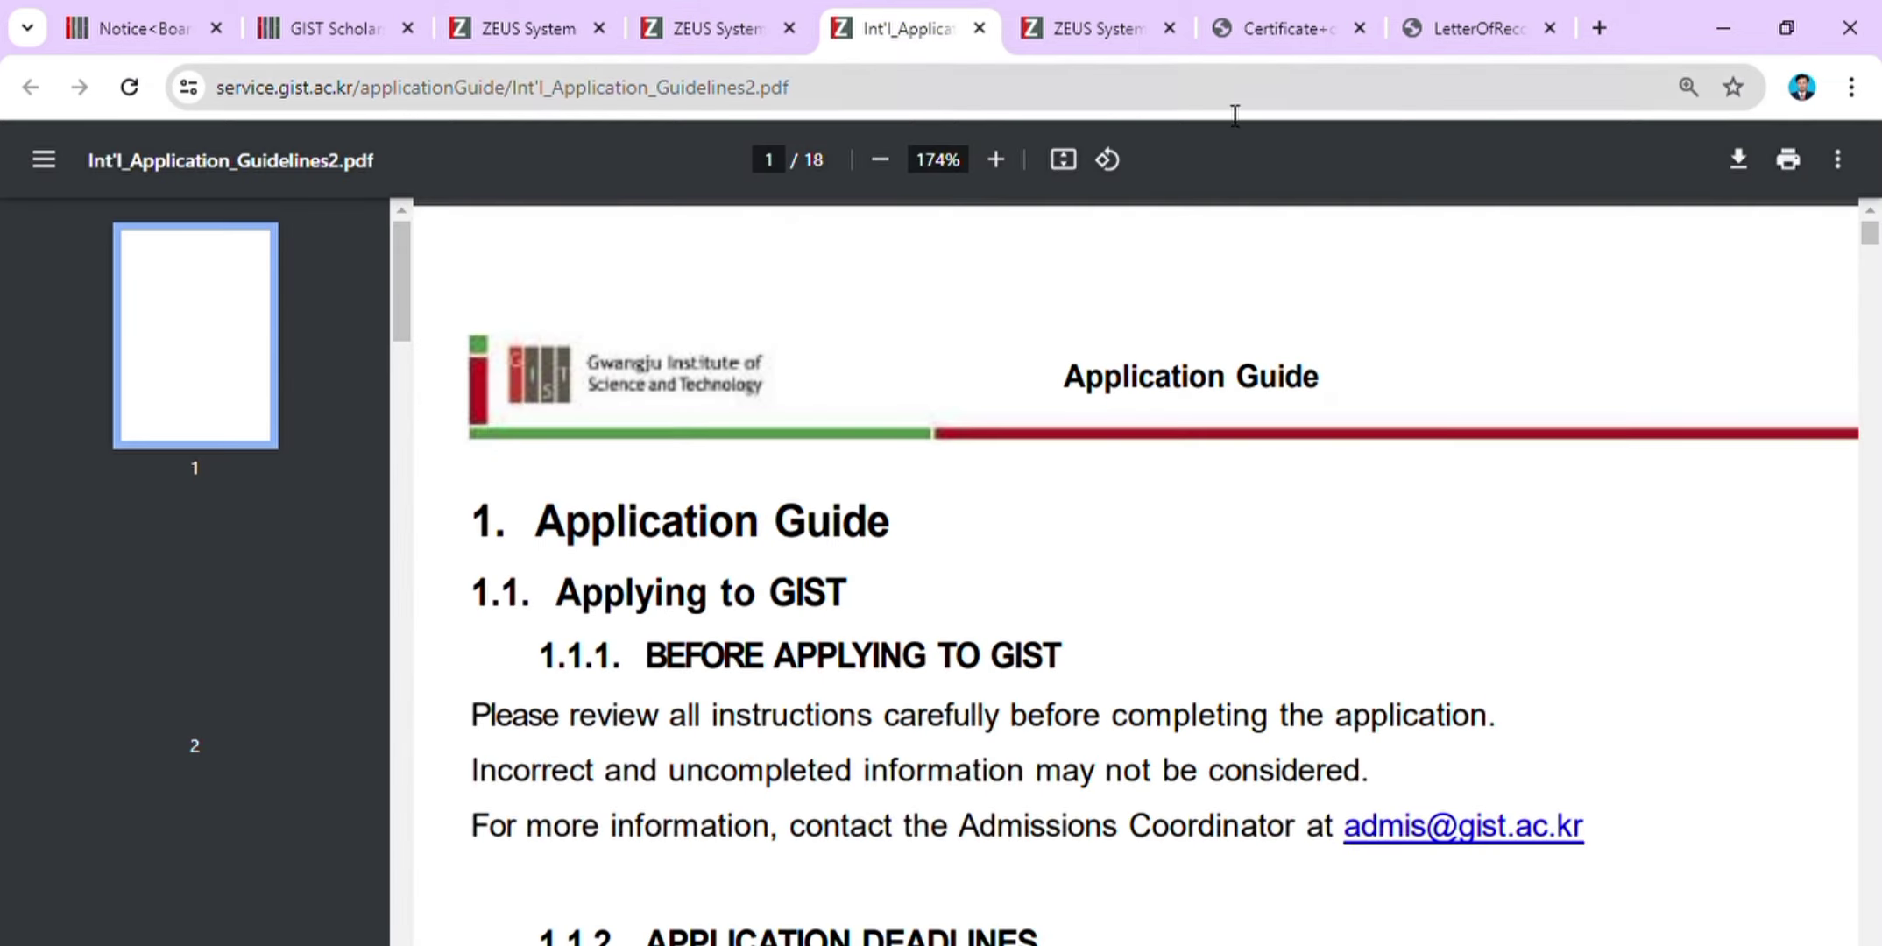
left_click(517, 32)
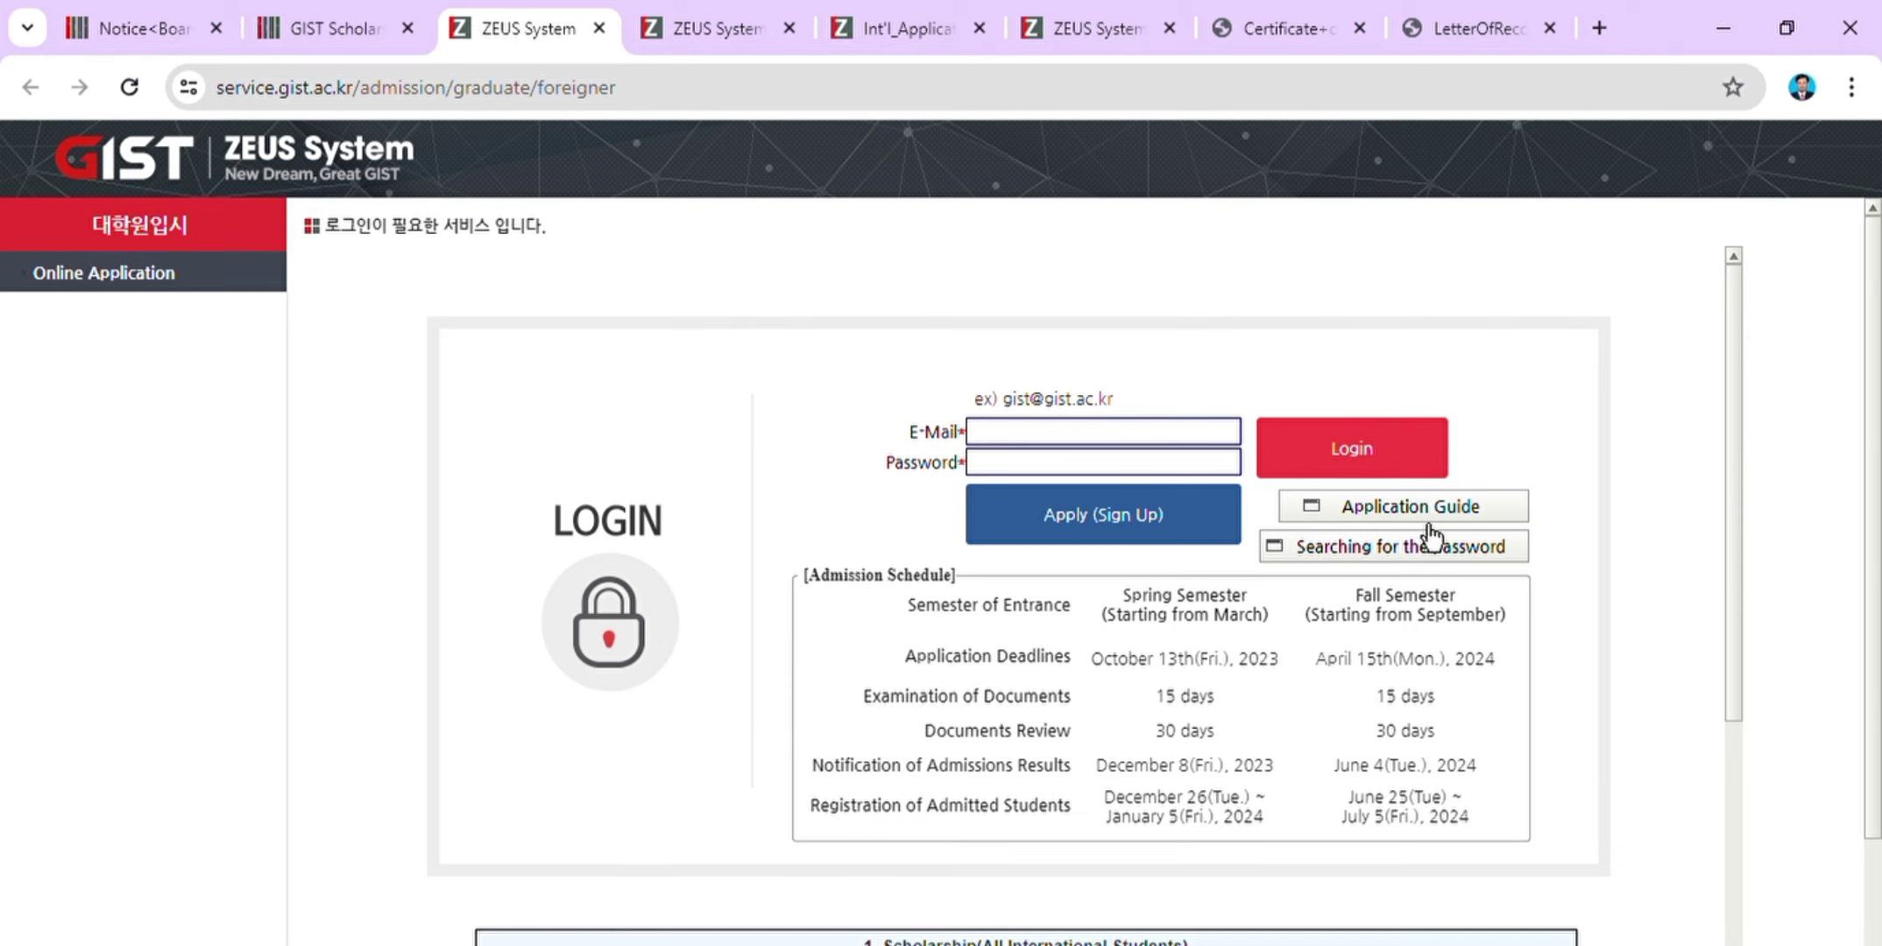
Open the international application guide PDF and read its application deadlines, document upload rule and first procedure step.
left_click(902, 39)
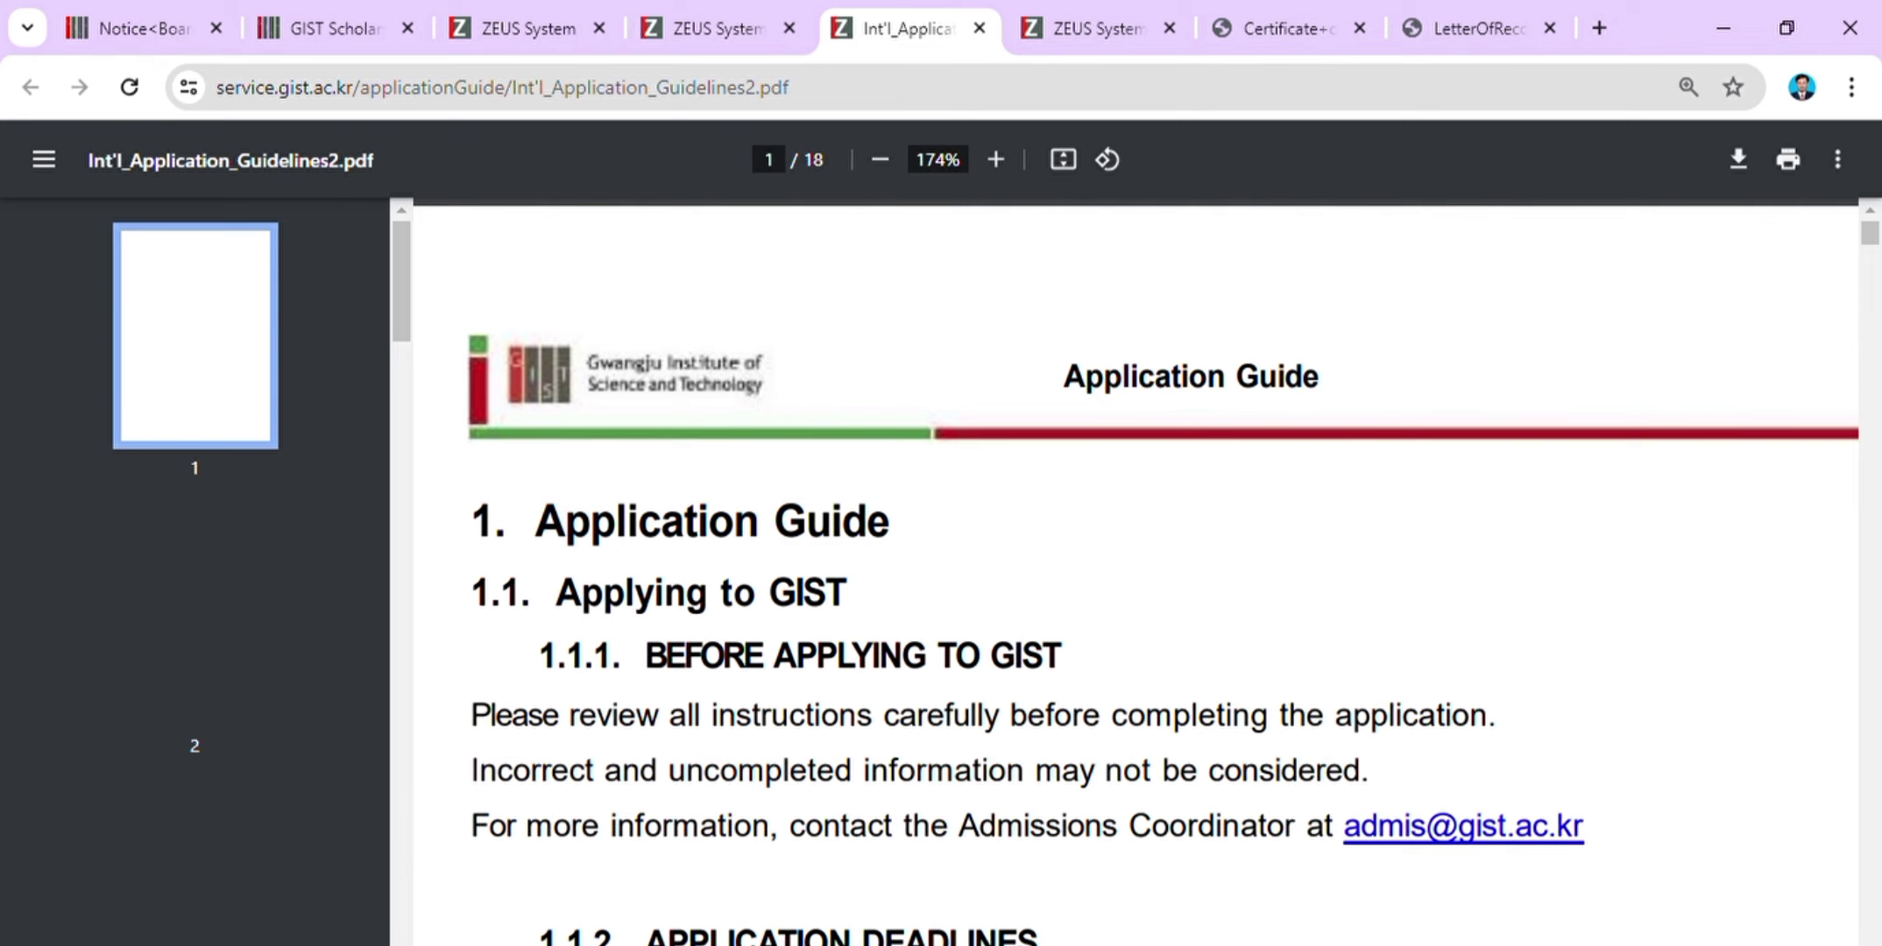
scroll(1130, 570, "down", 4)
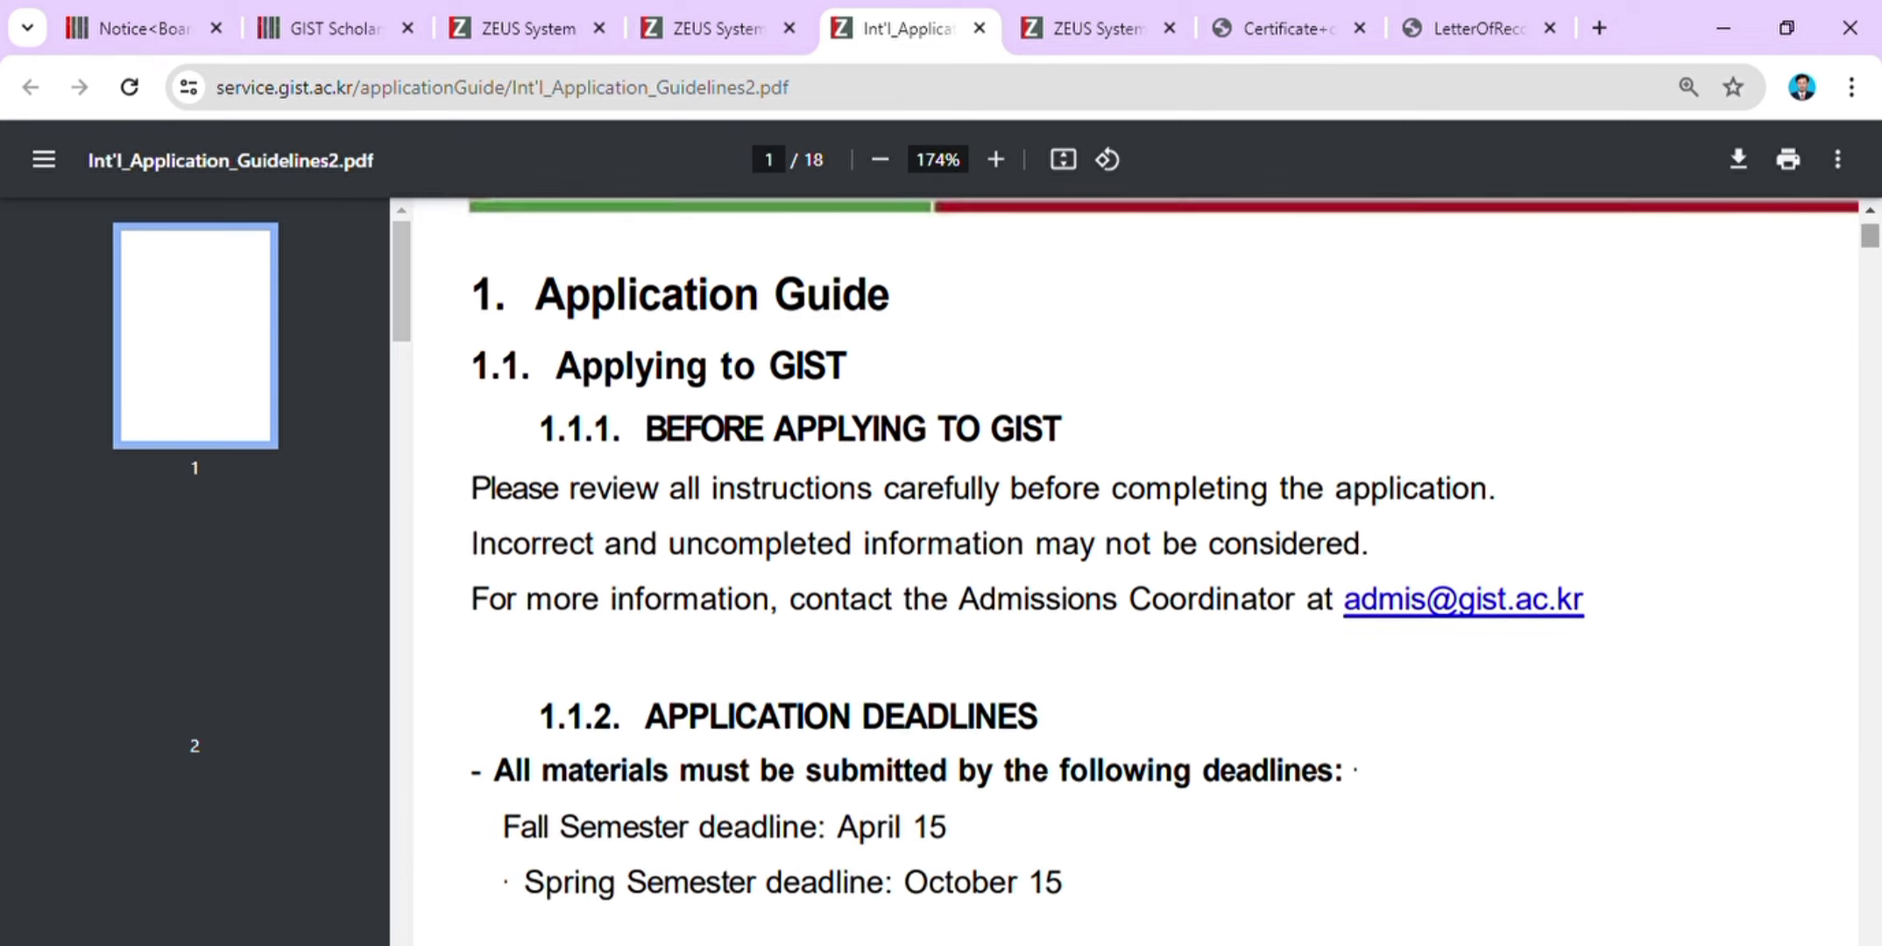
scroll(1130, 570, "up", 4)
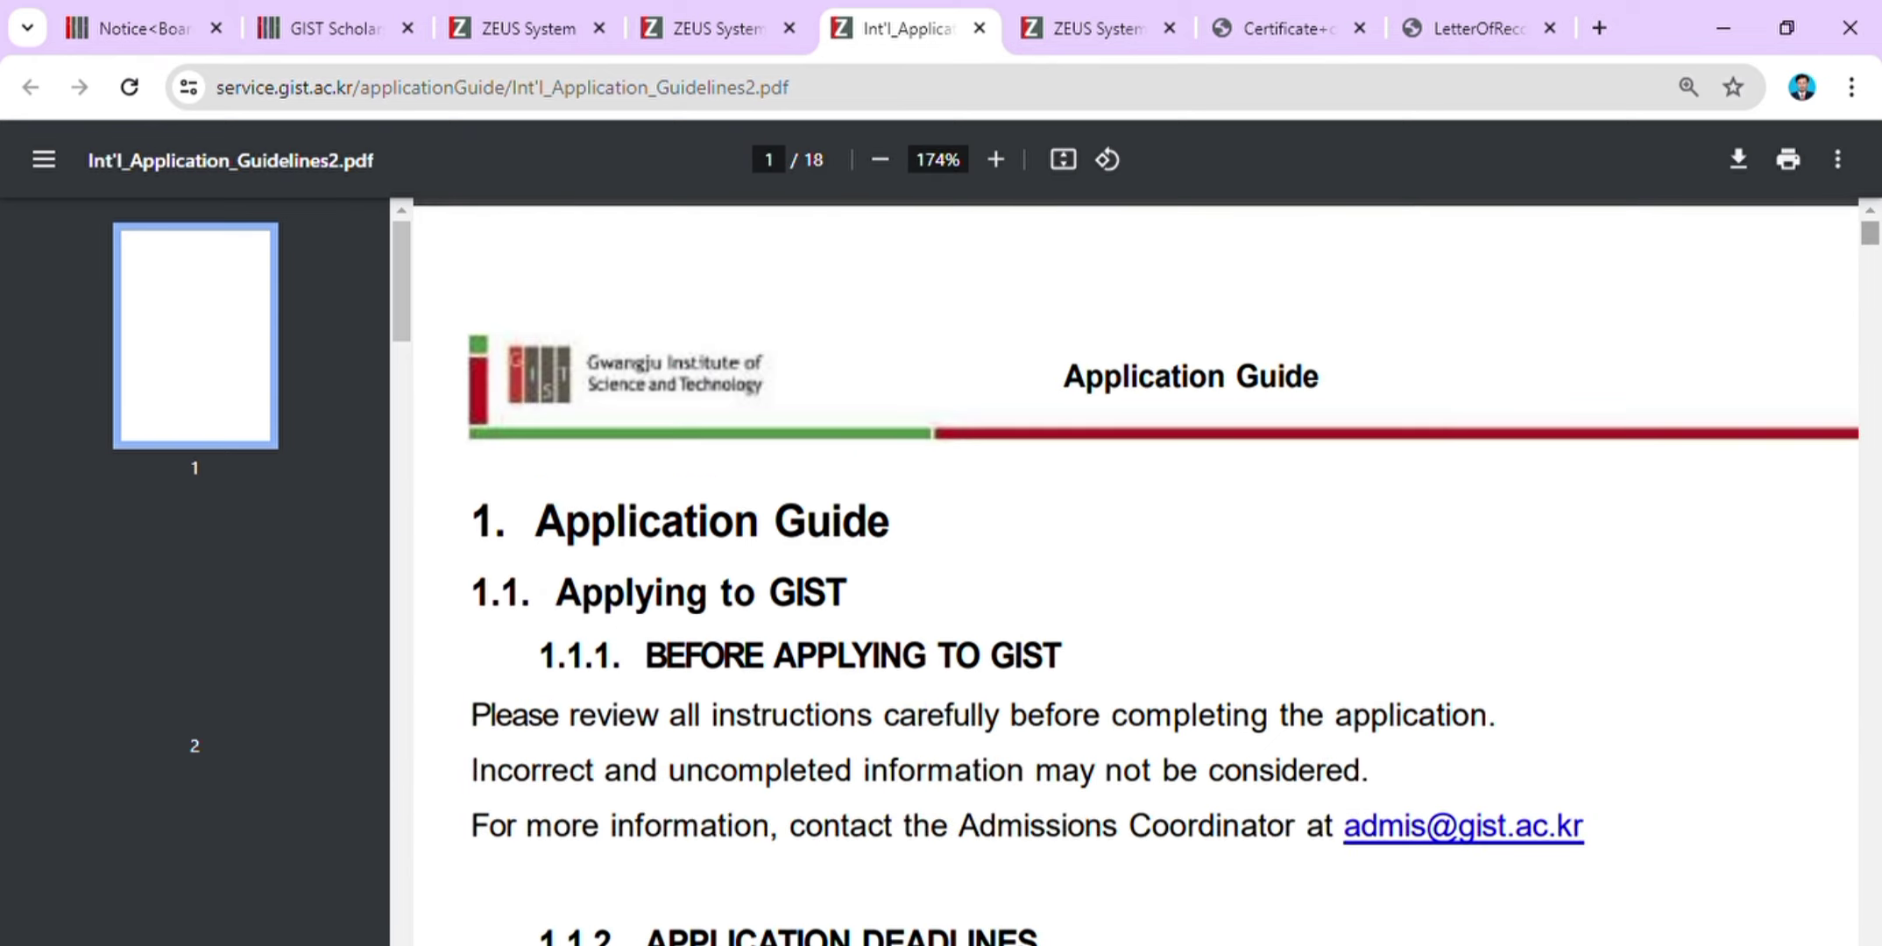
scroll(1130, 570, "down", 1)
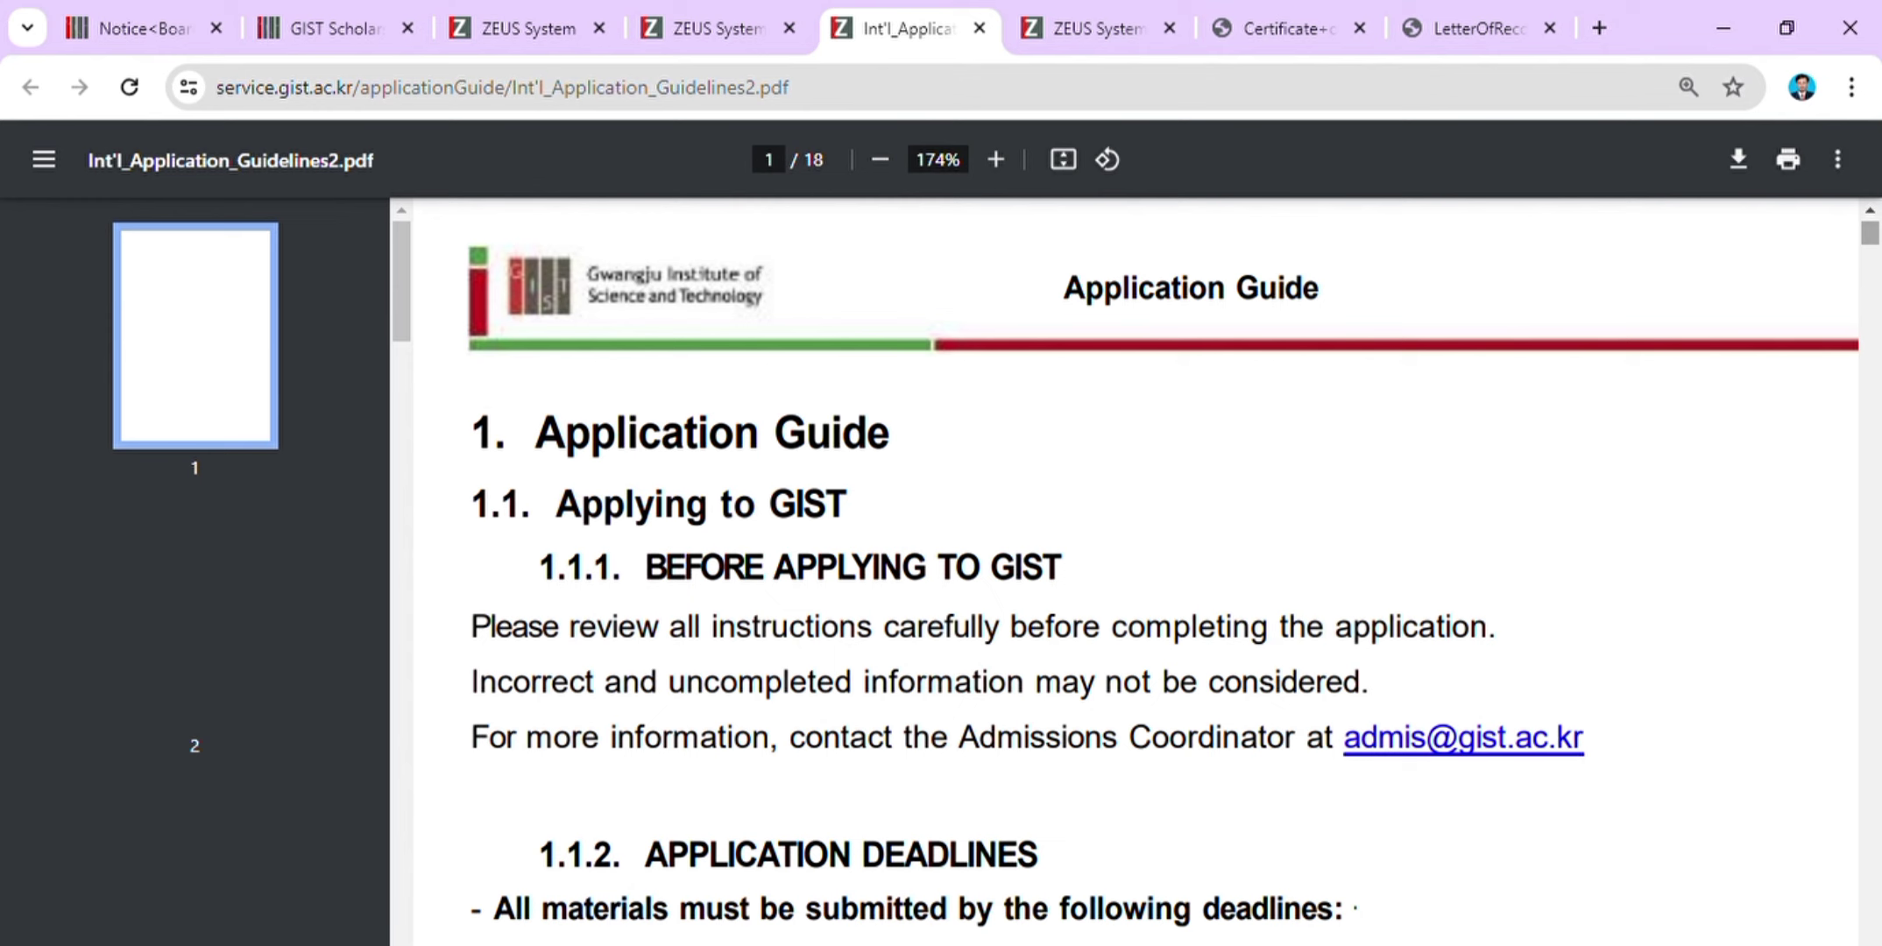
scroll(1130, 570, "down", 3)
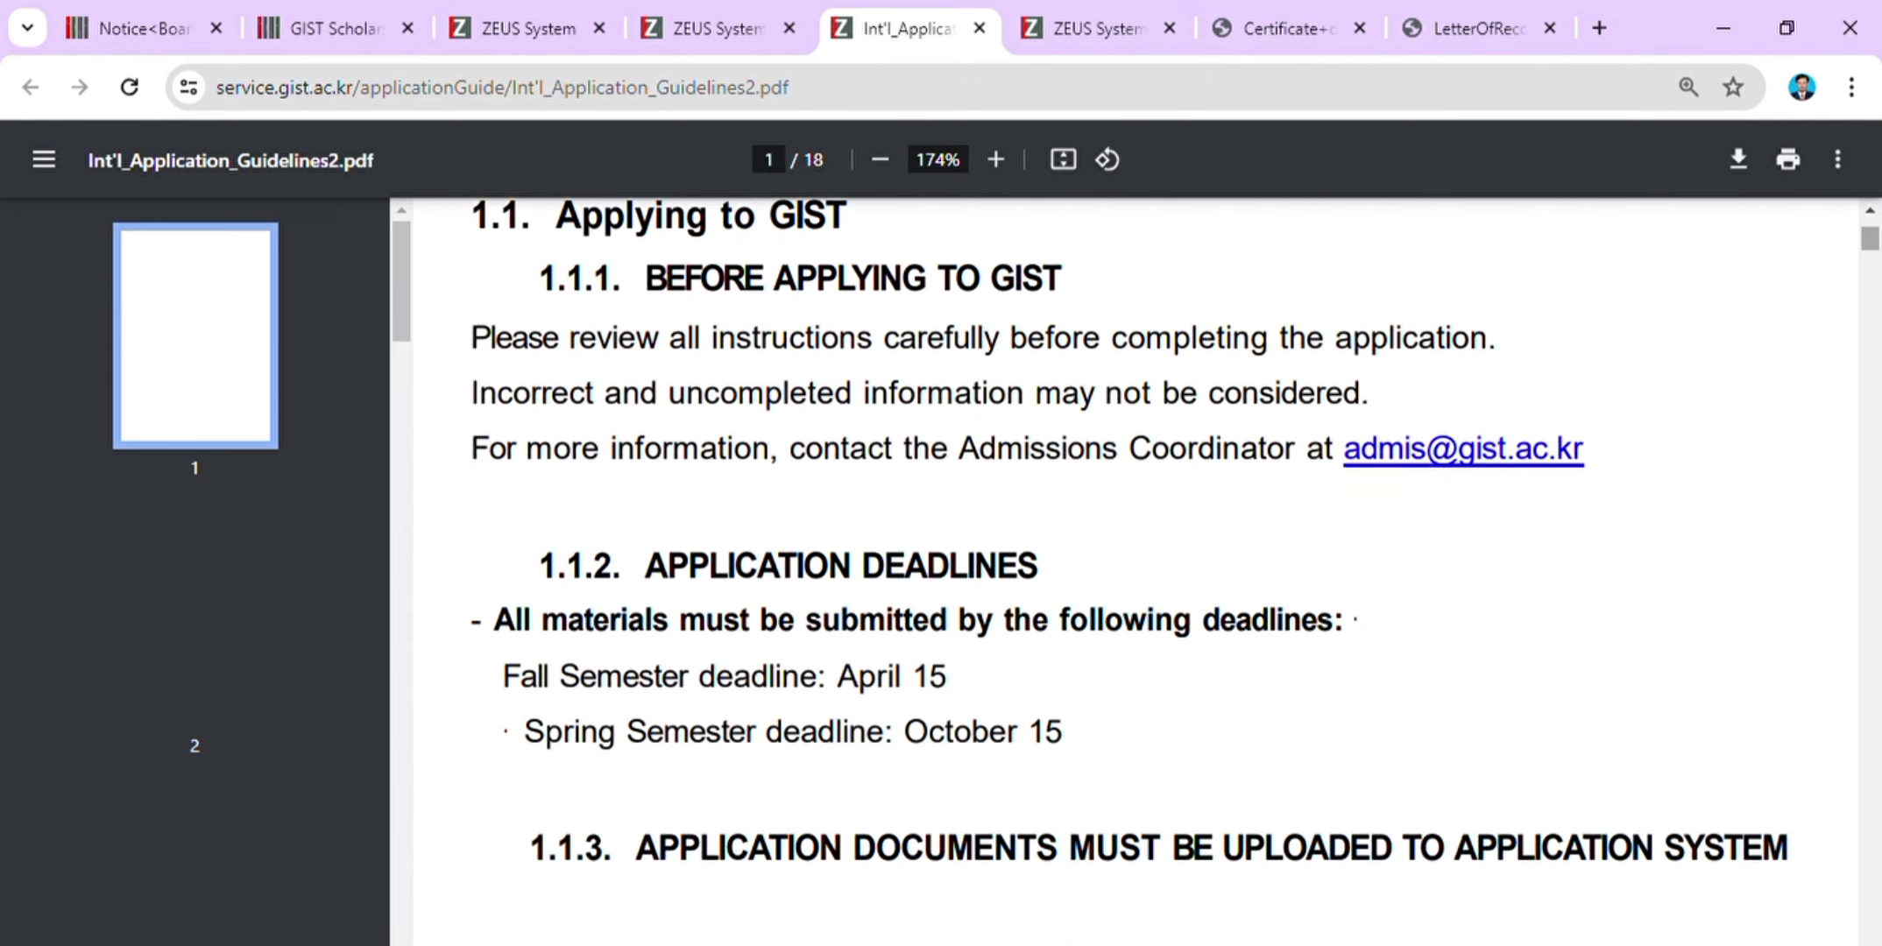
scroll(1130, 569, "down", 6)
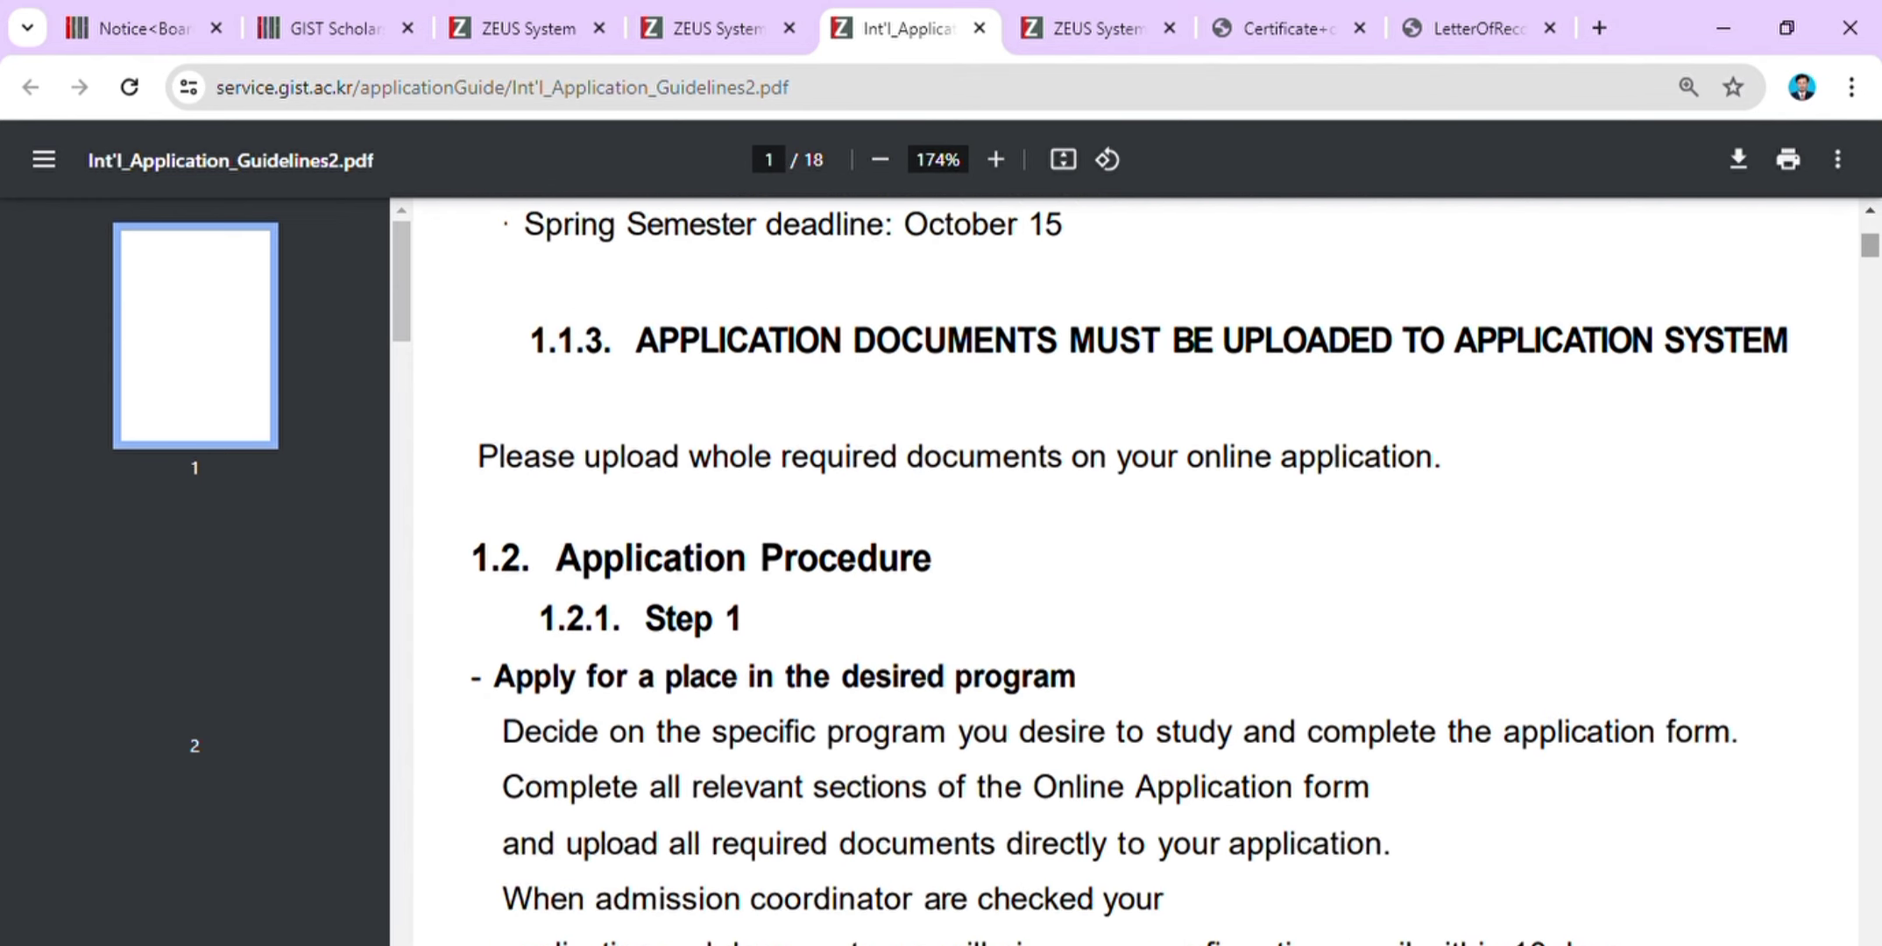
scroll(1130, 569, "down", 1)
scroll(1130, 569, "up", 1)
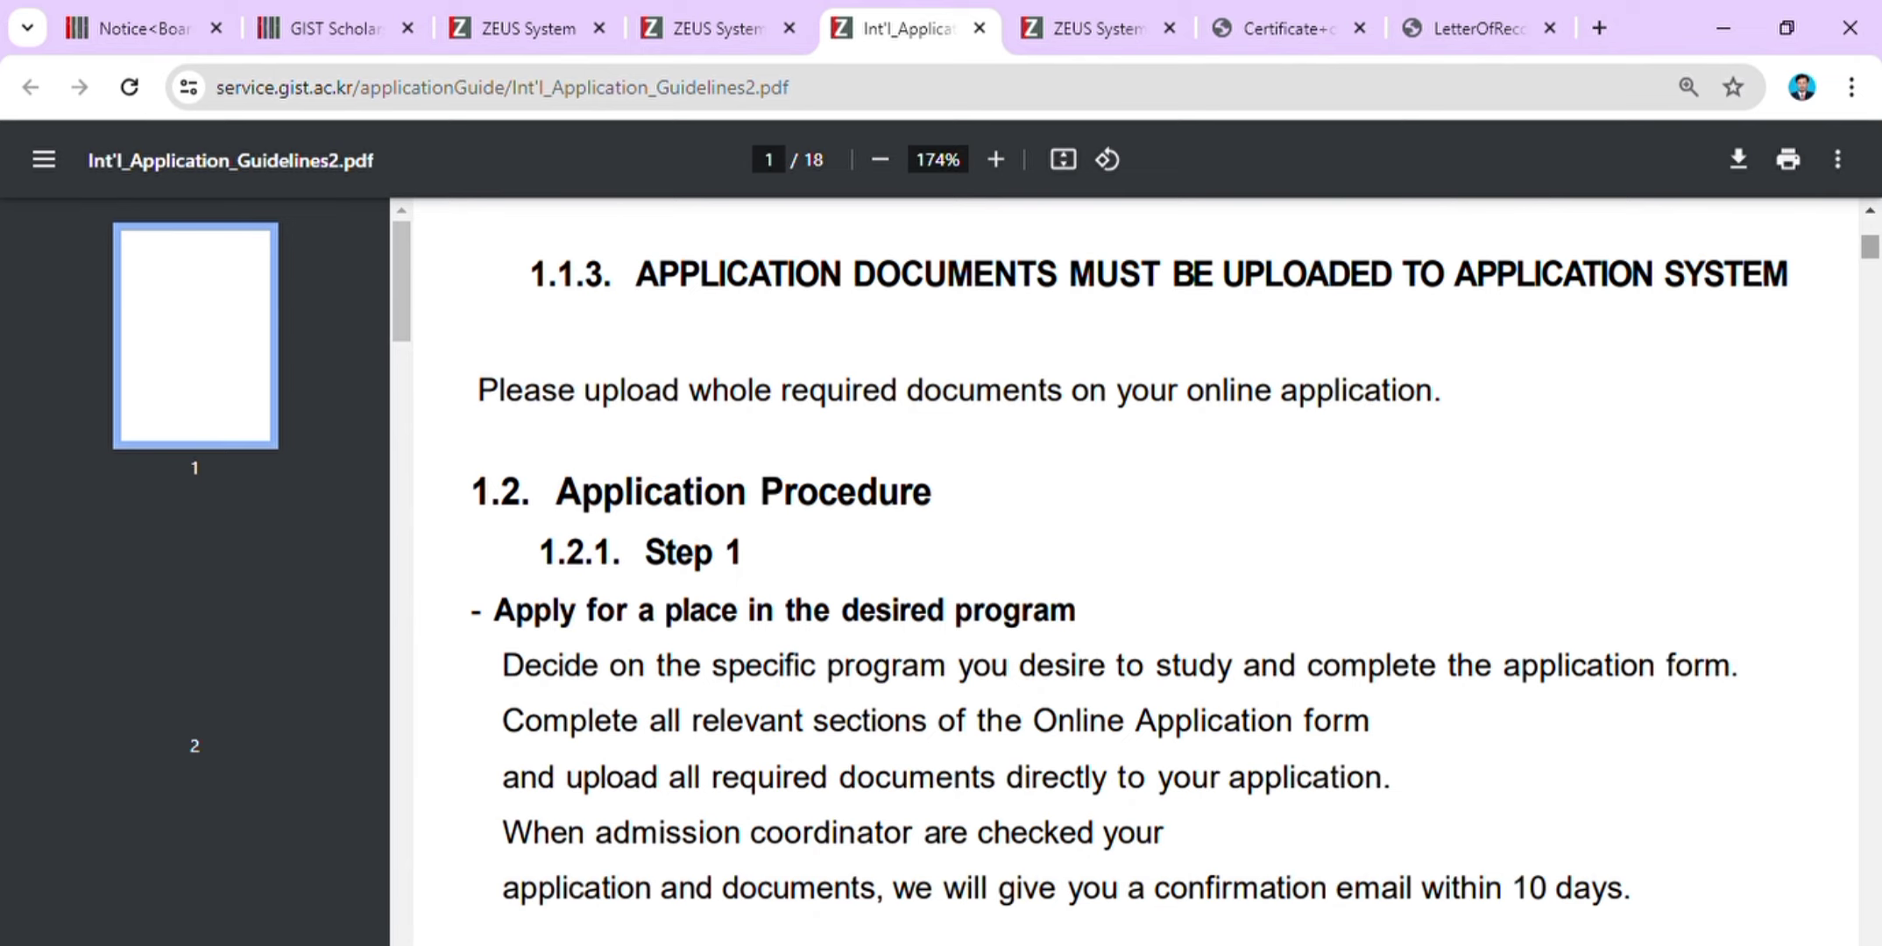
Read the guide's required documents and procedure steps on results, enrollment and applying for the student visa.
scroll(1130, 570, "down", 15)
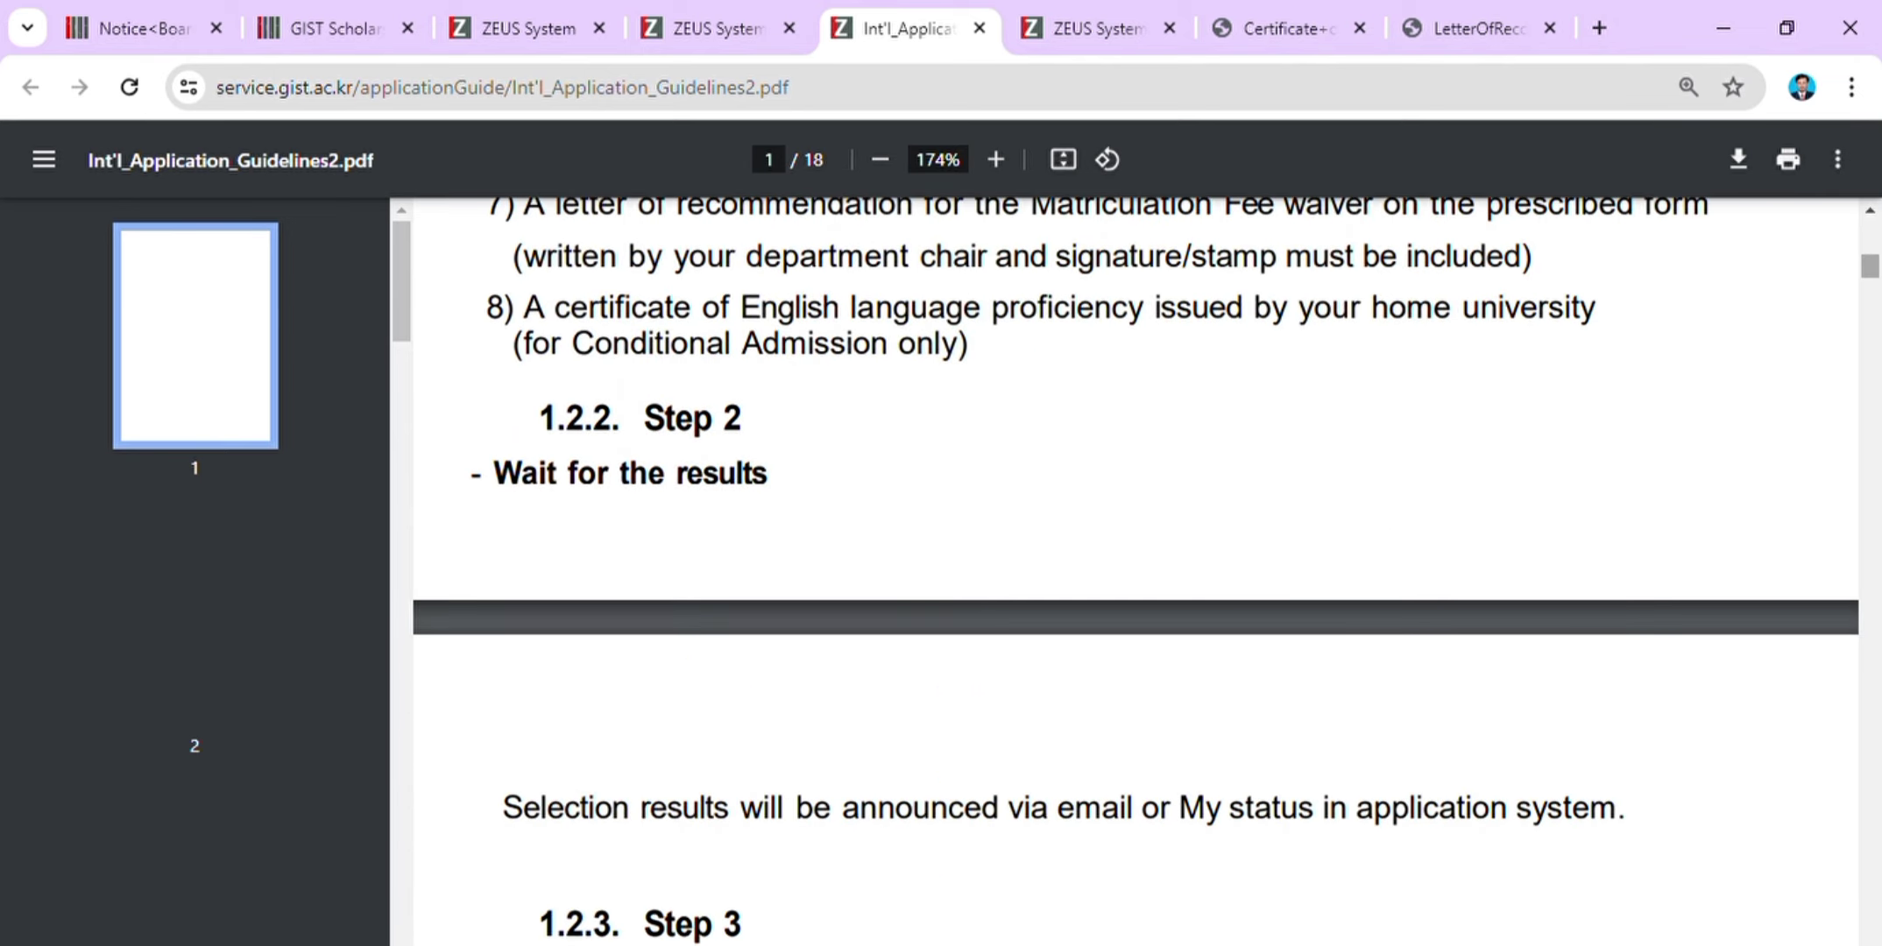
scroll(1130, 570, "down", 5)
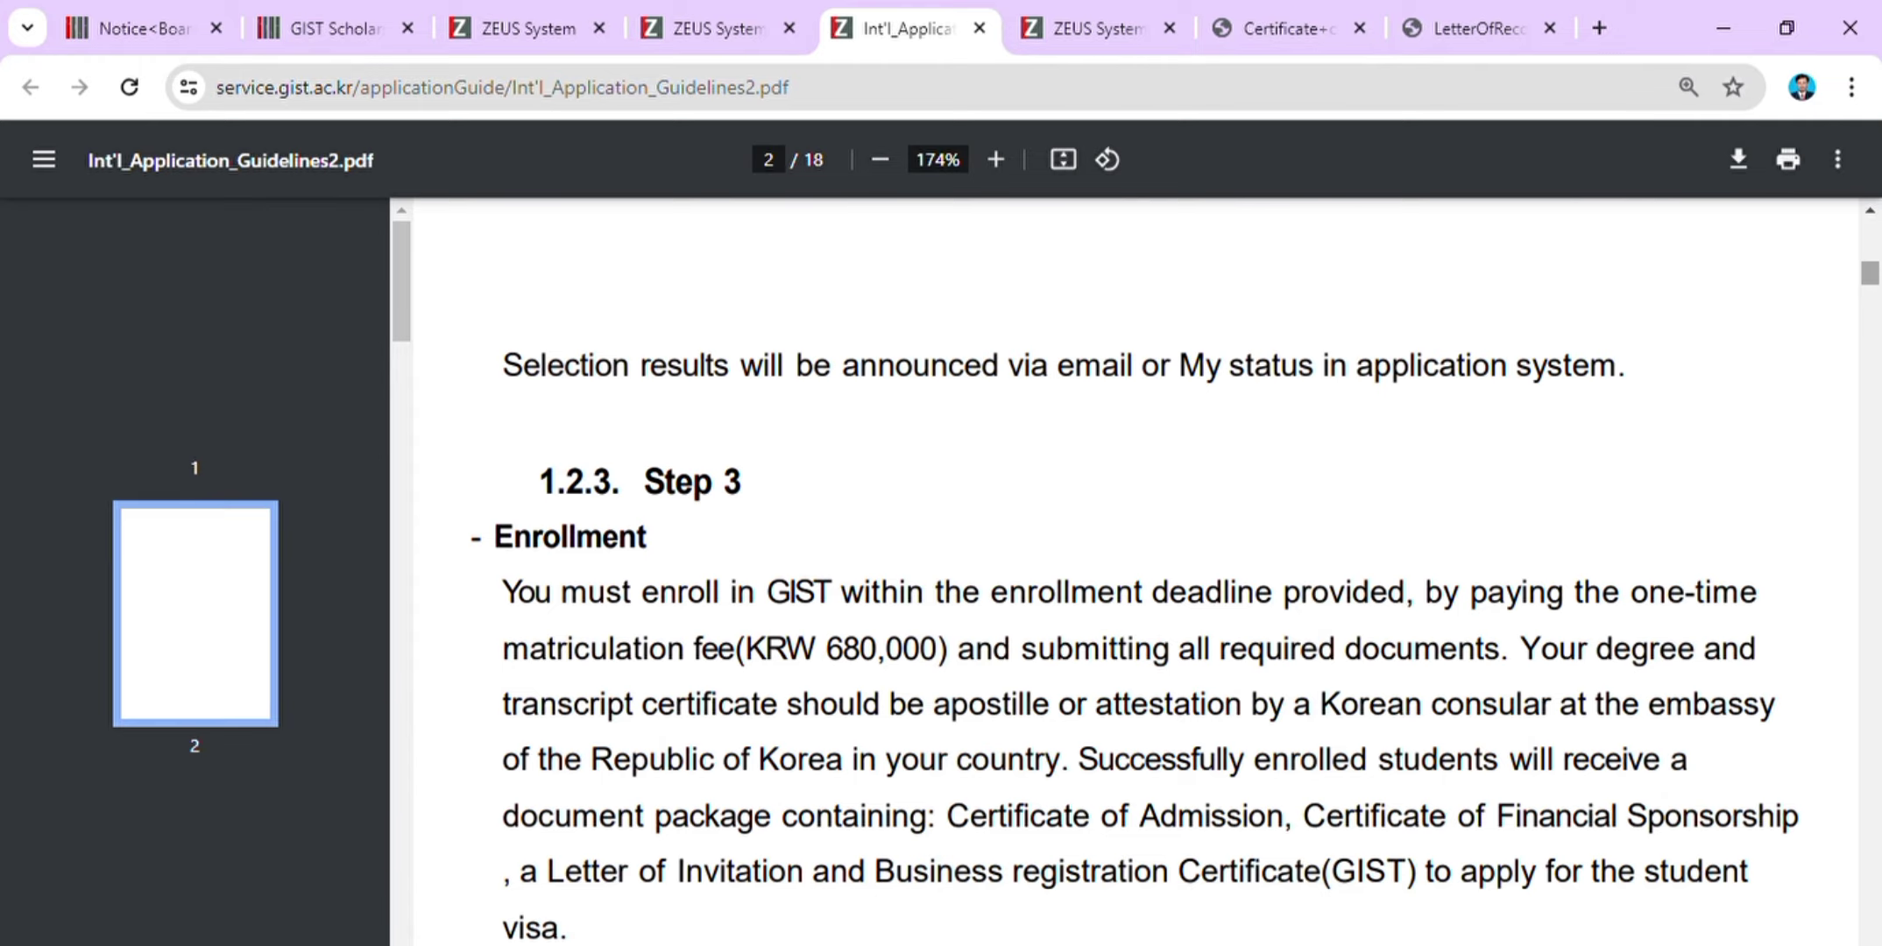
scroll(1130, 570, "down", 6)
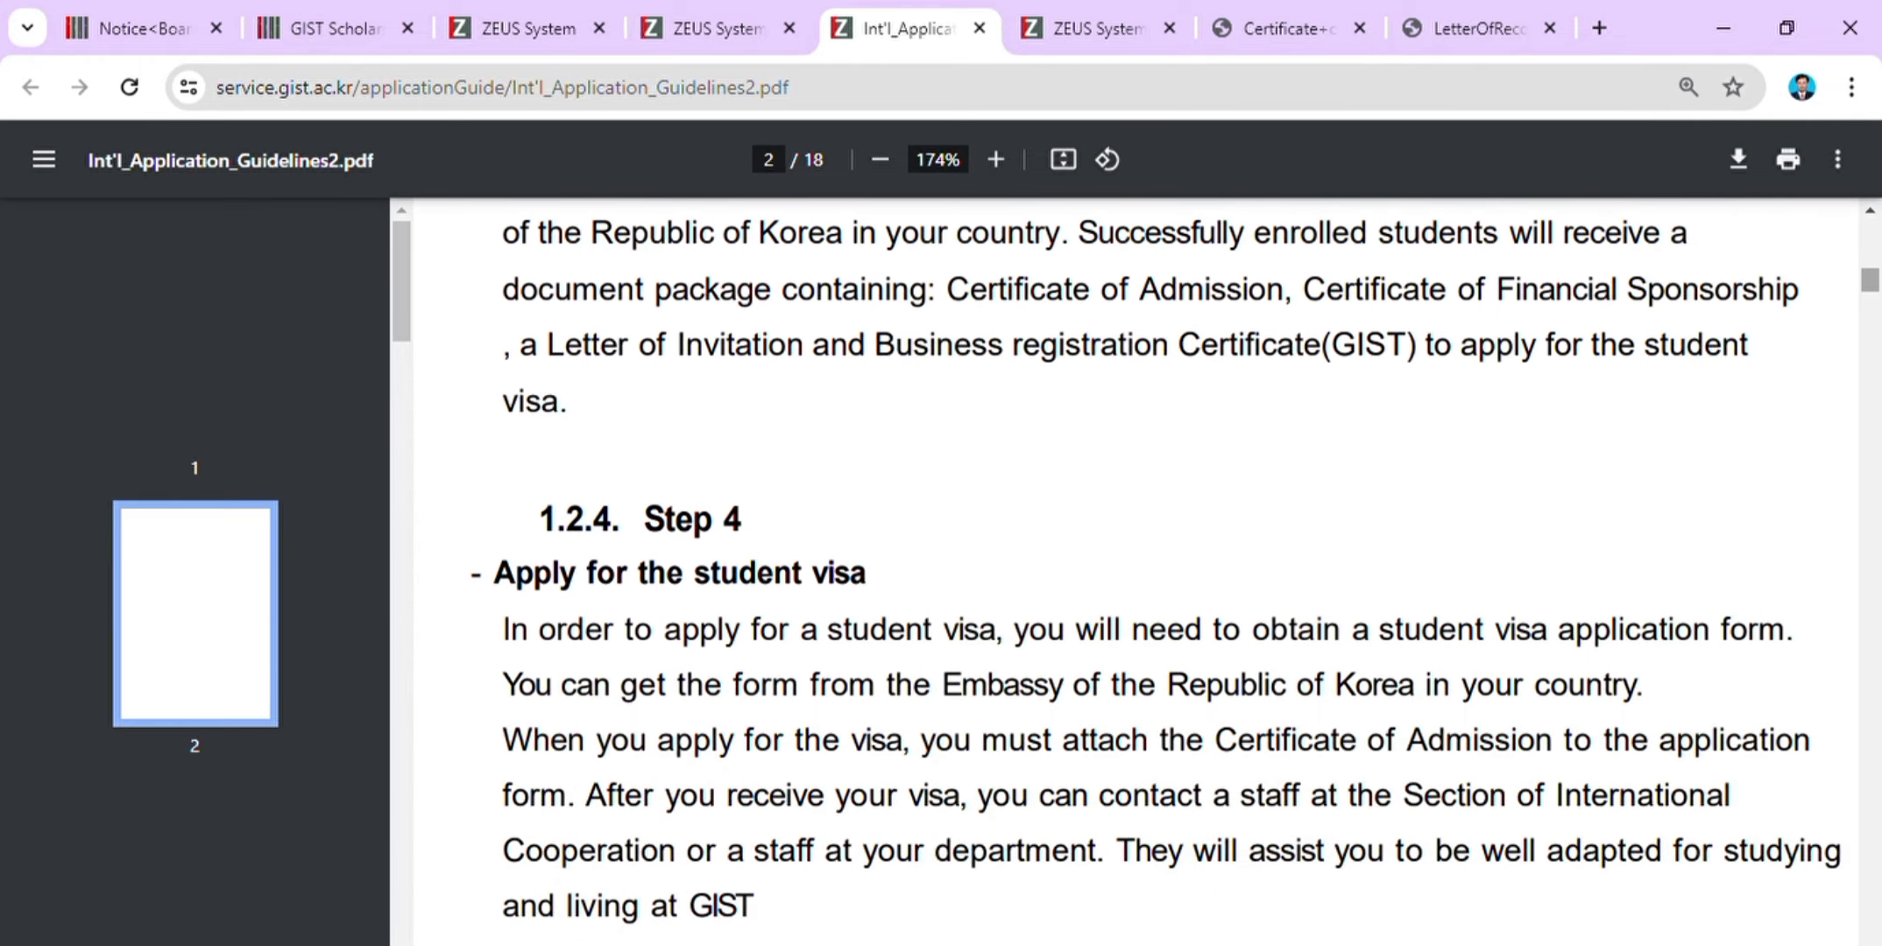
scroll(1130, 569, "up", 15)
scroll(1130, 569, "down", 18)
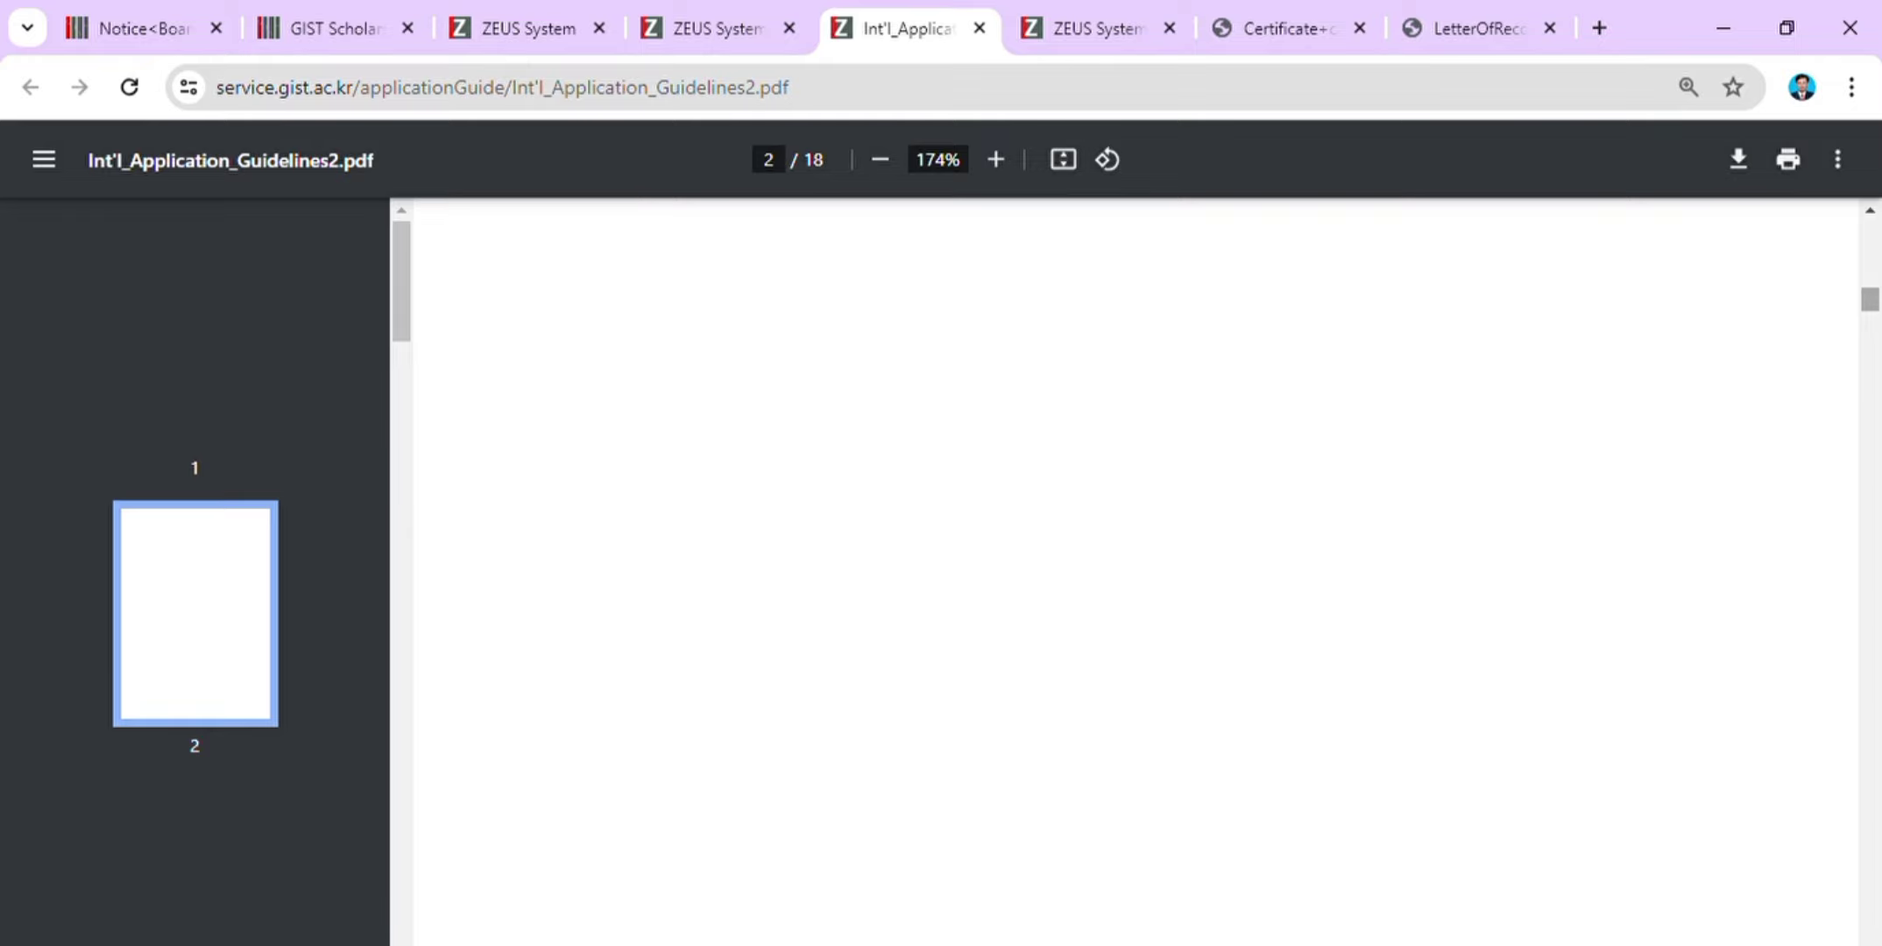
Examine the guide's sections on login, account registration, privacy policy and submitting the online application.
scroll(1130, 569, "down", 8)
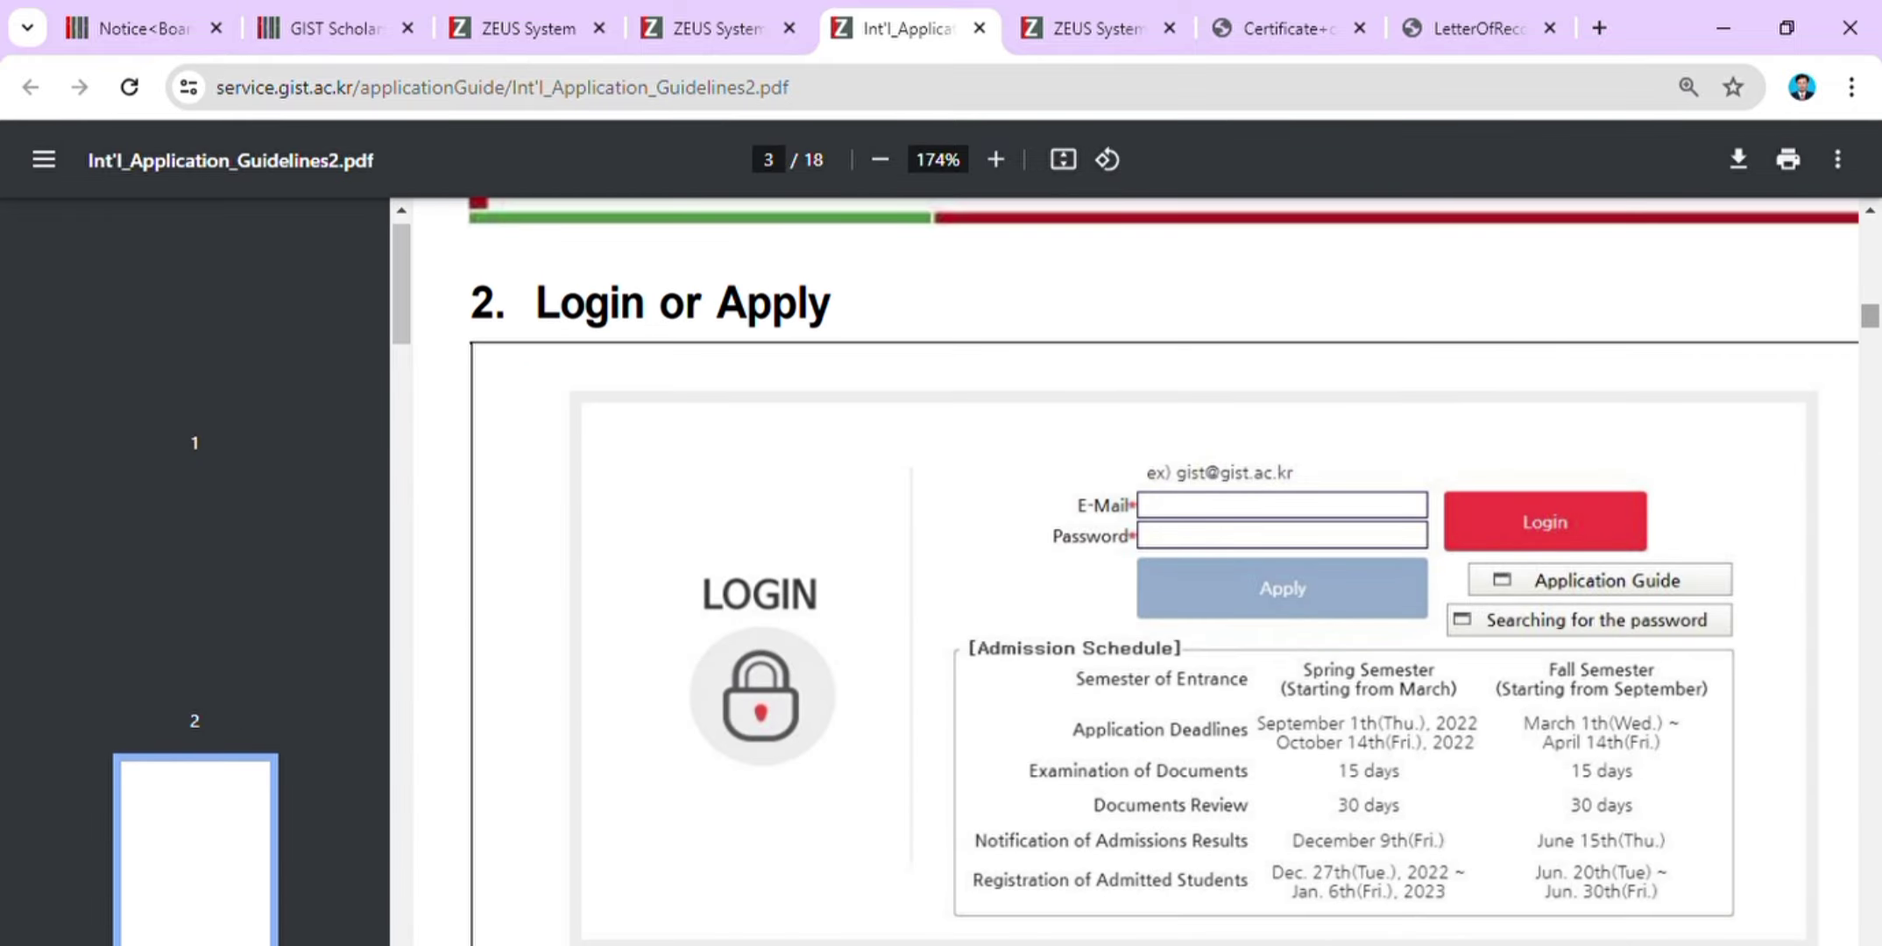
scroll(1130, 569, "down", 9)
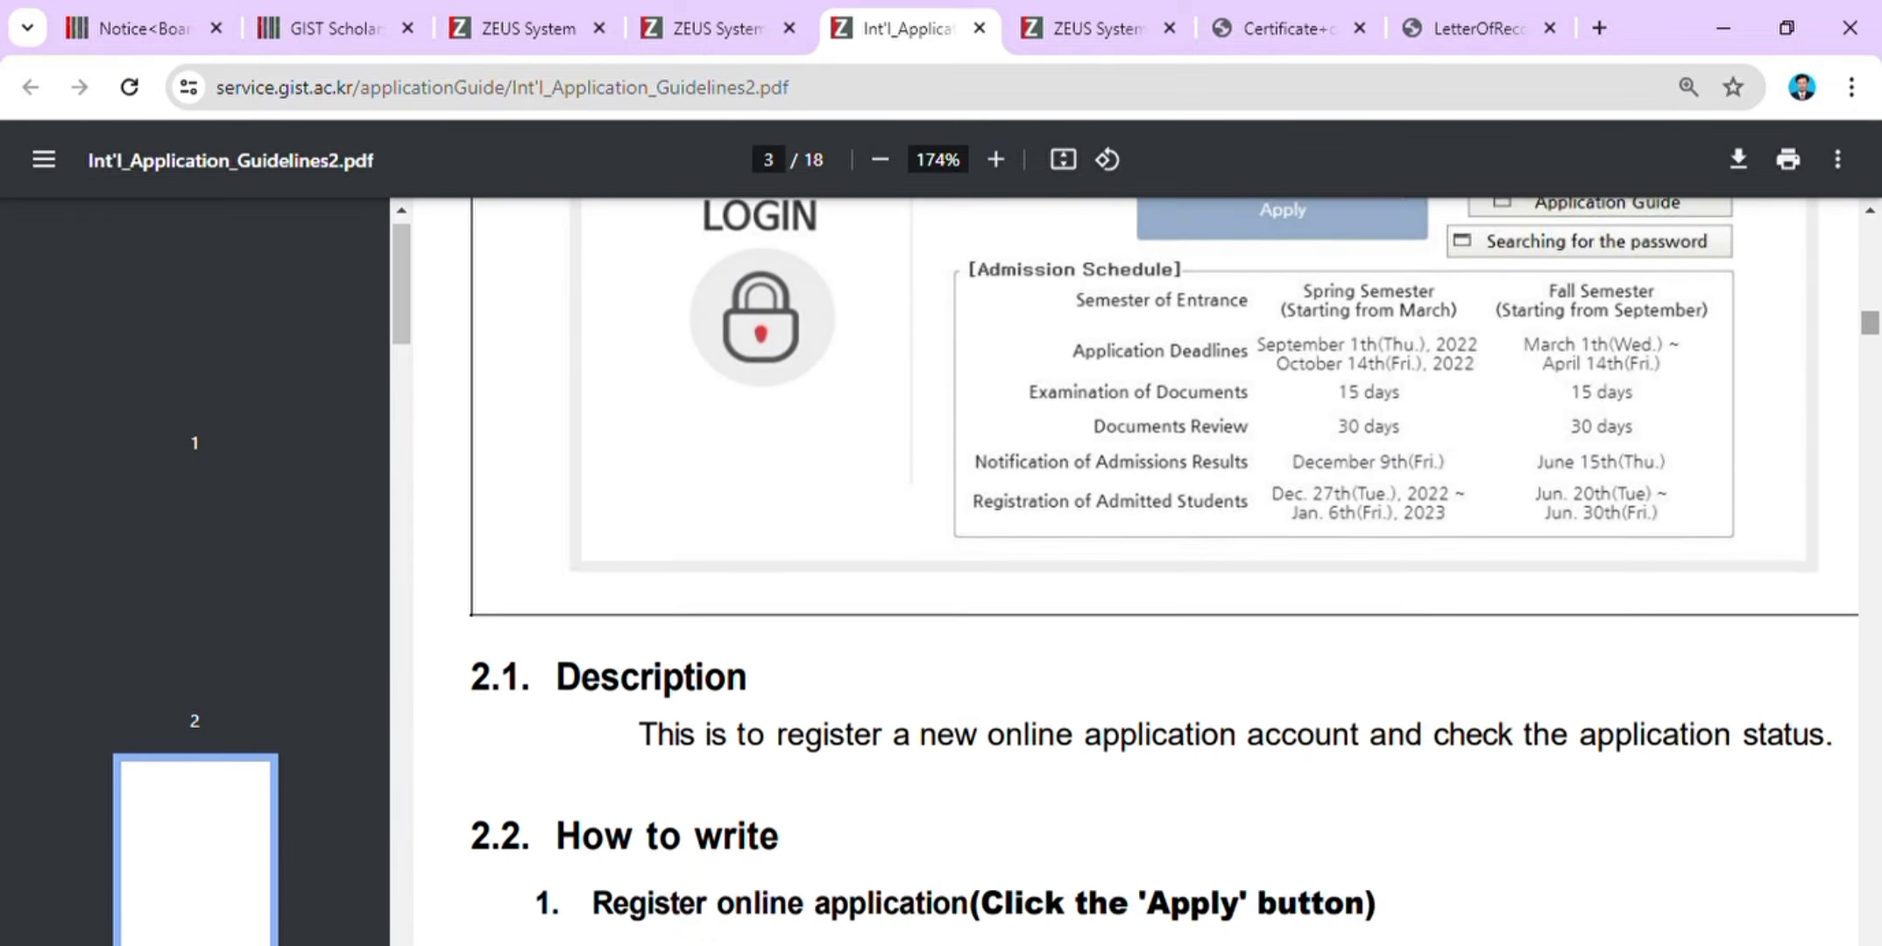
scroll(1130, 570, "down", 15)
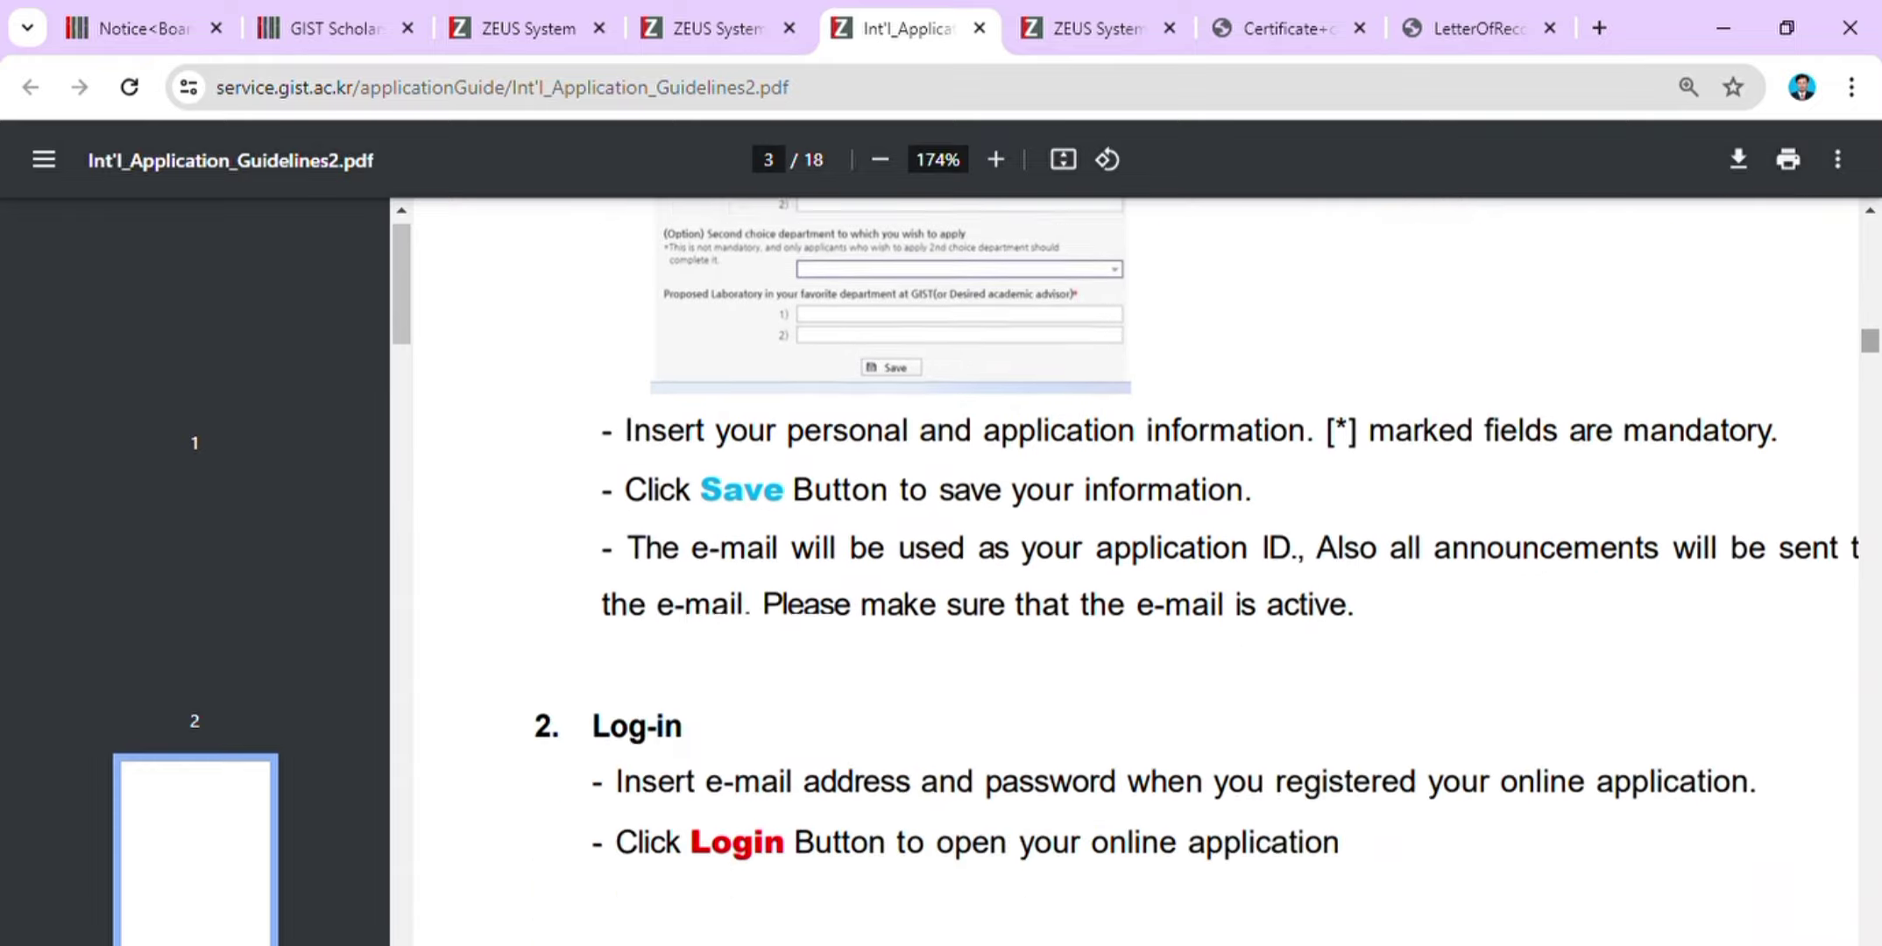
scroll(1130, 569, "down", 15)
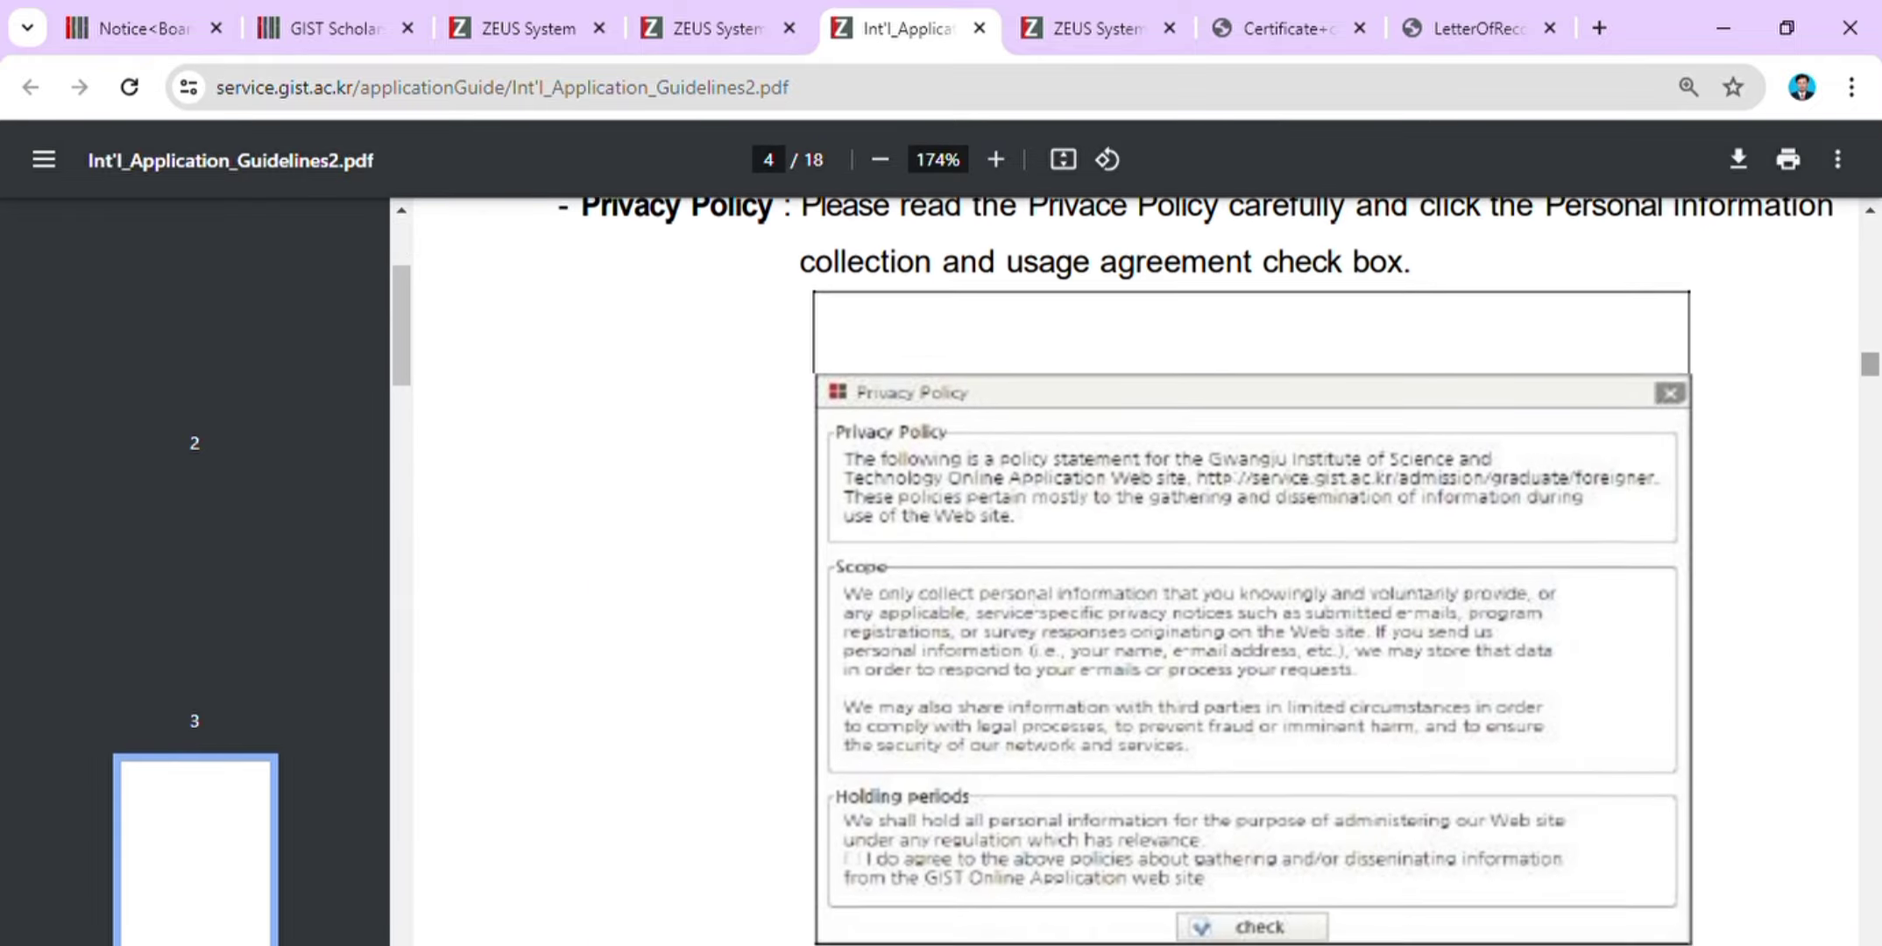
scroll(1130, 569, "down", 15)
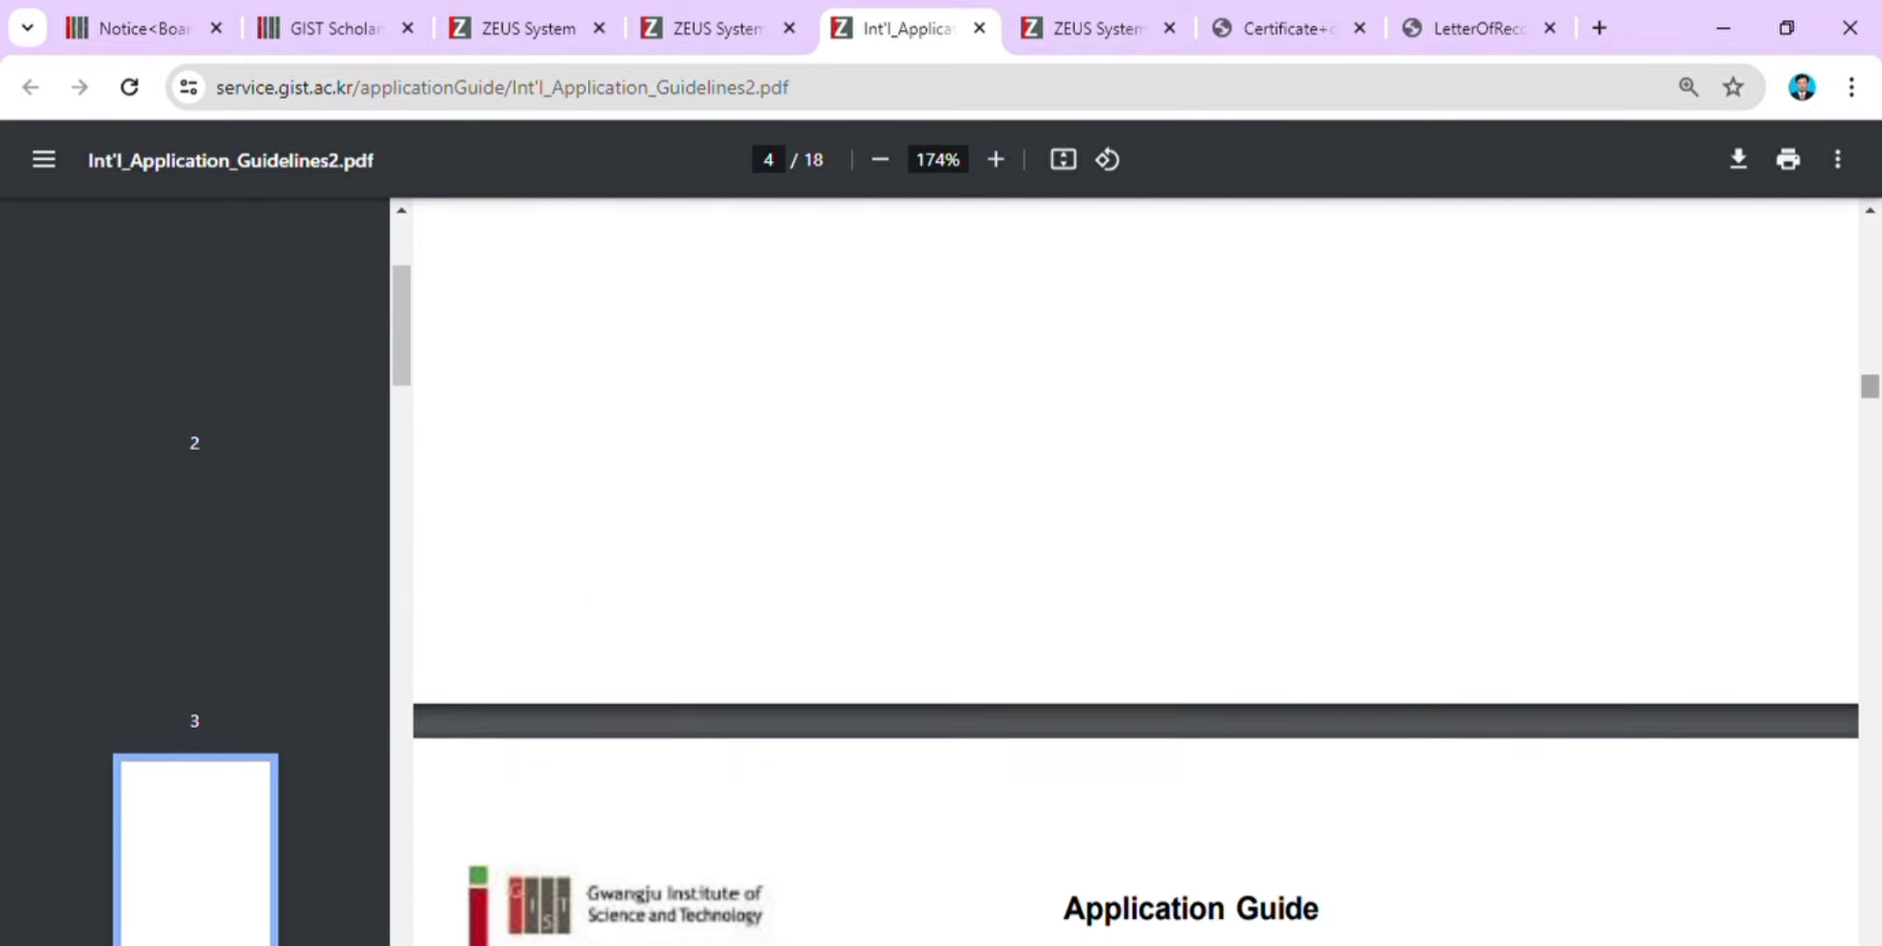
scroll(1130, 570, "down", 15)
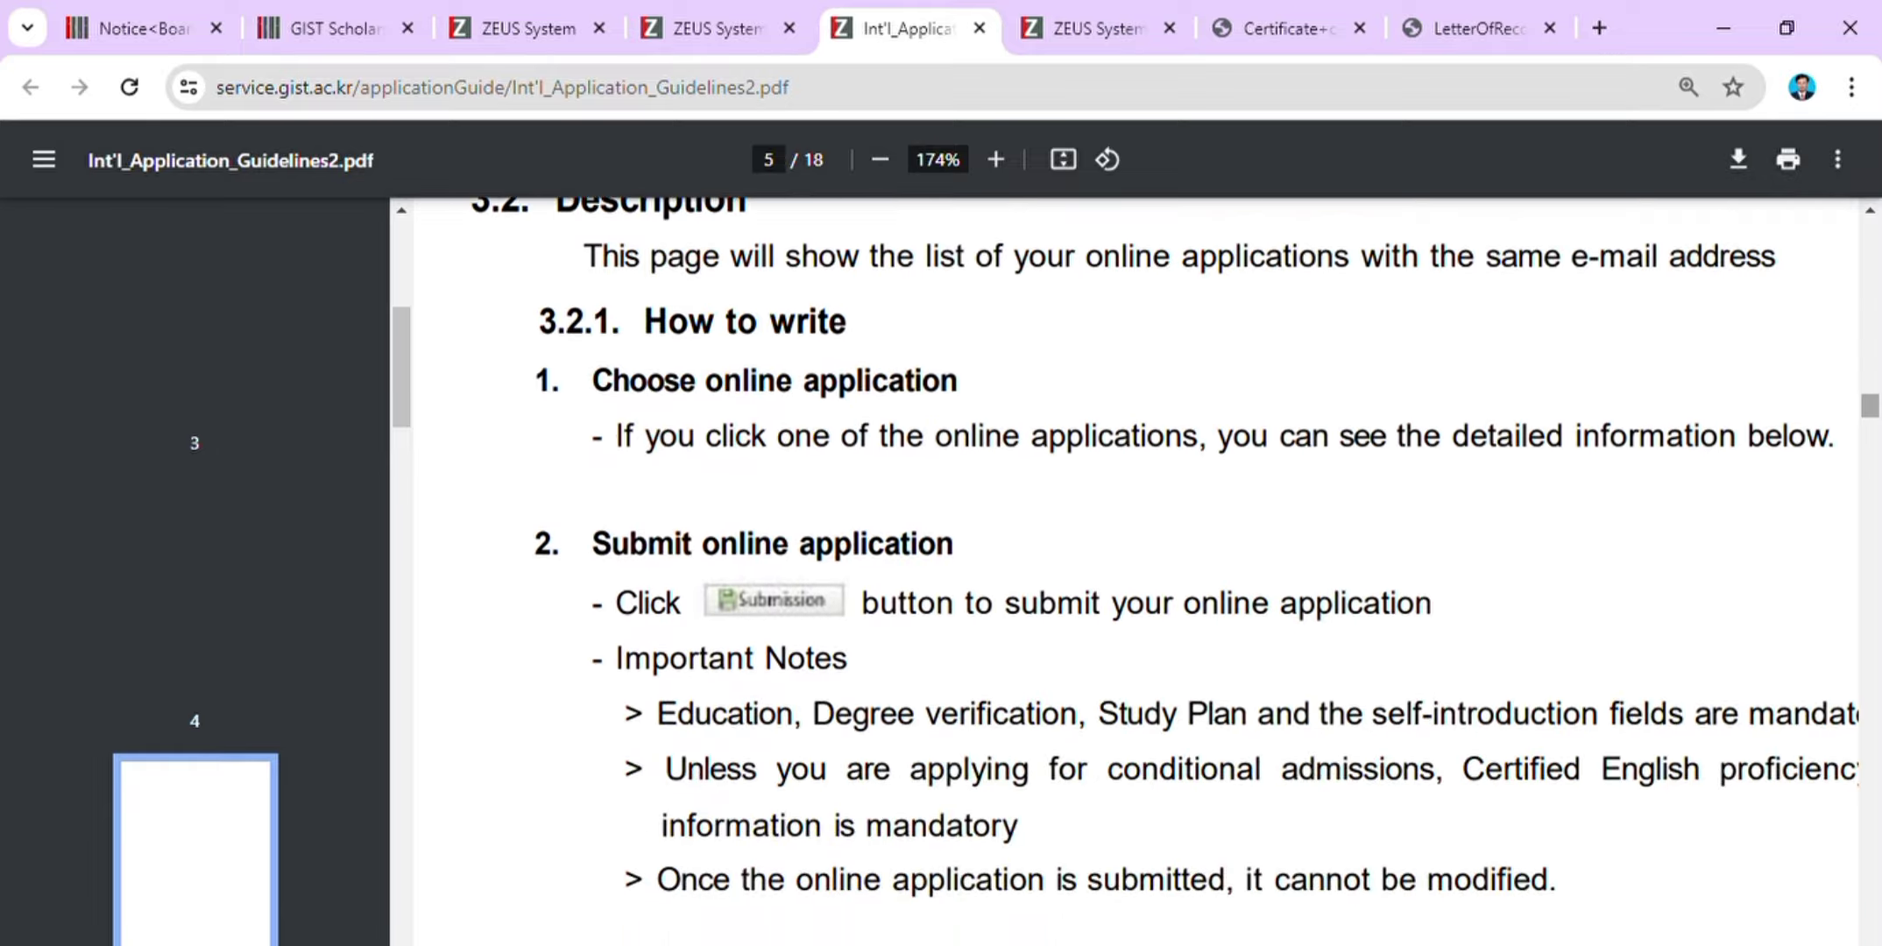
Skim the guide's remaining sections on transcripts, degree verification, English proficiency, study plan and application status through page 18.
scroll(1130, 569, "down", 20)
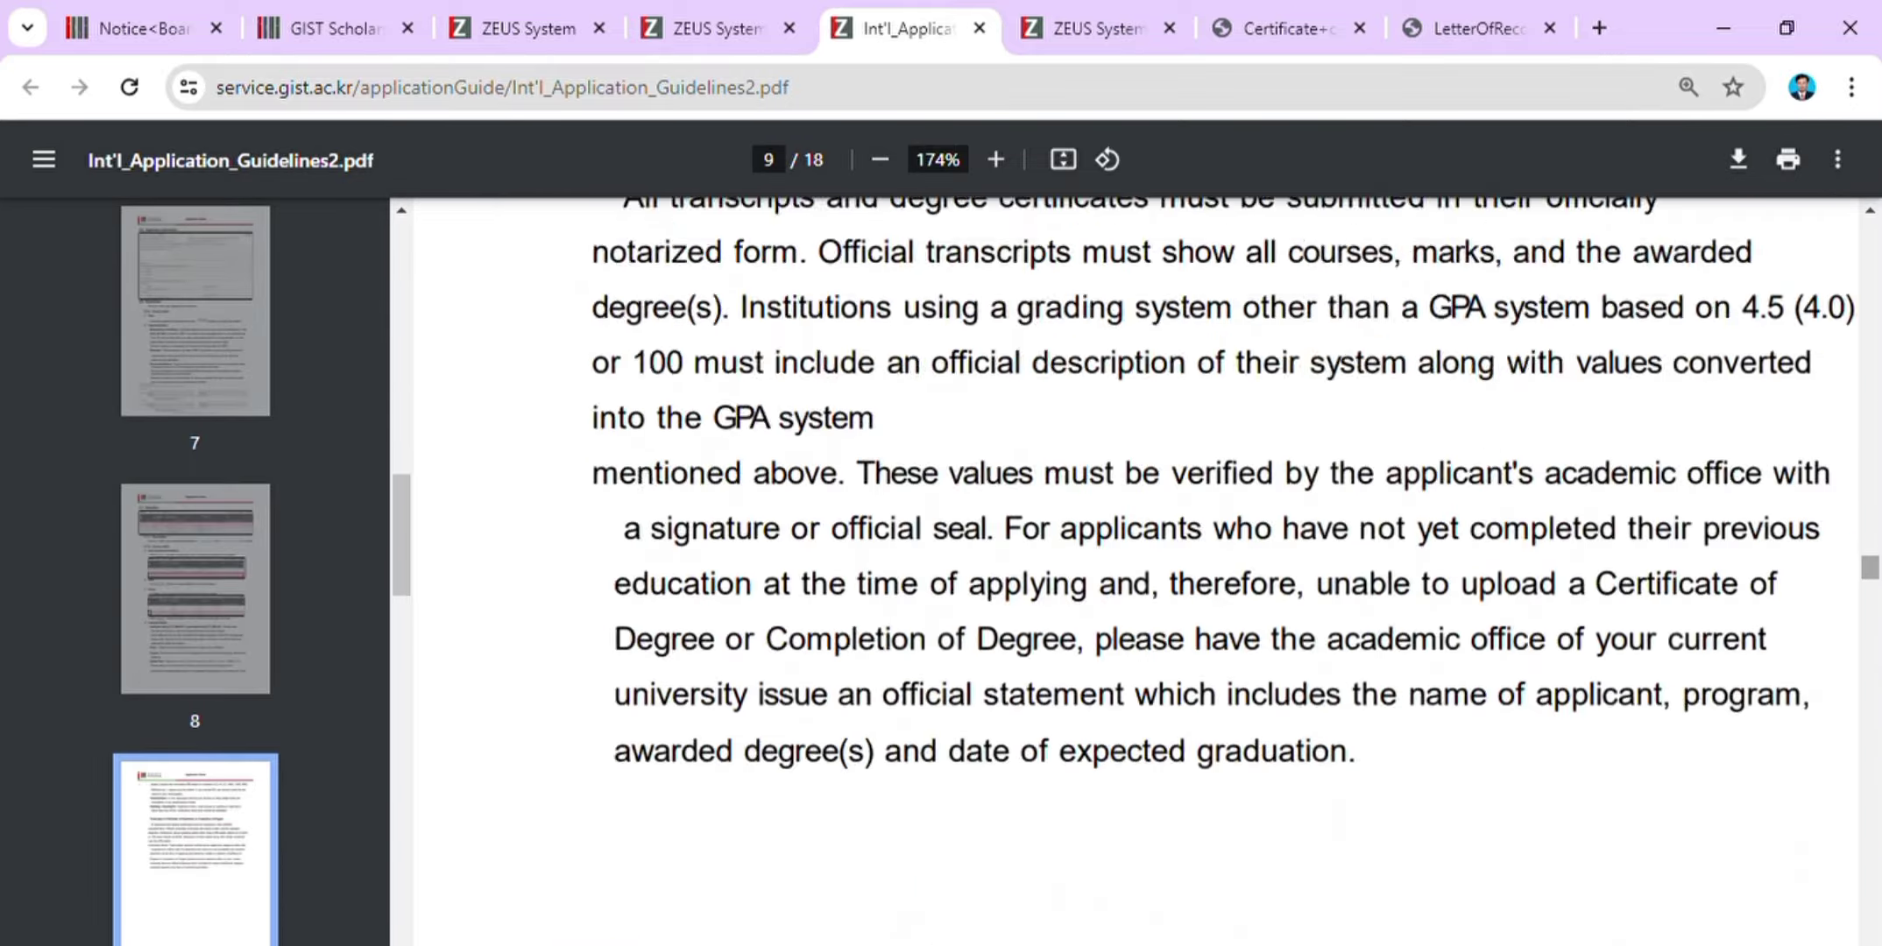
scroll(1130, 570, "down", 12)
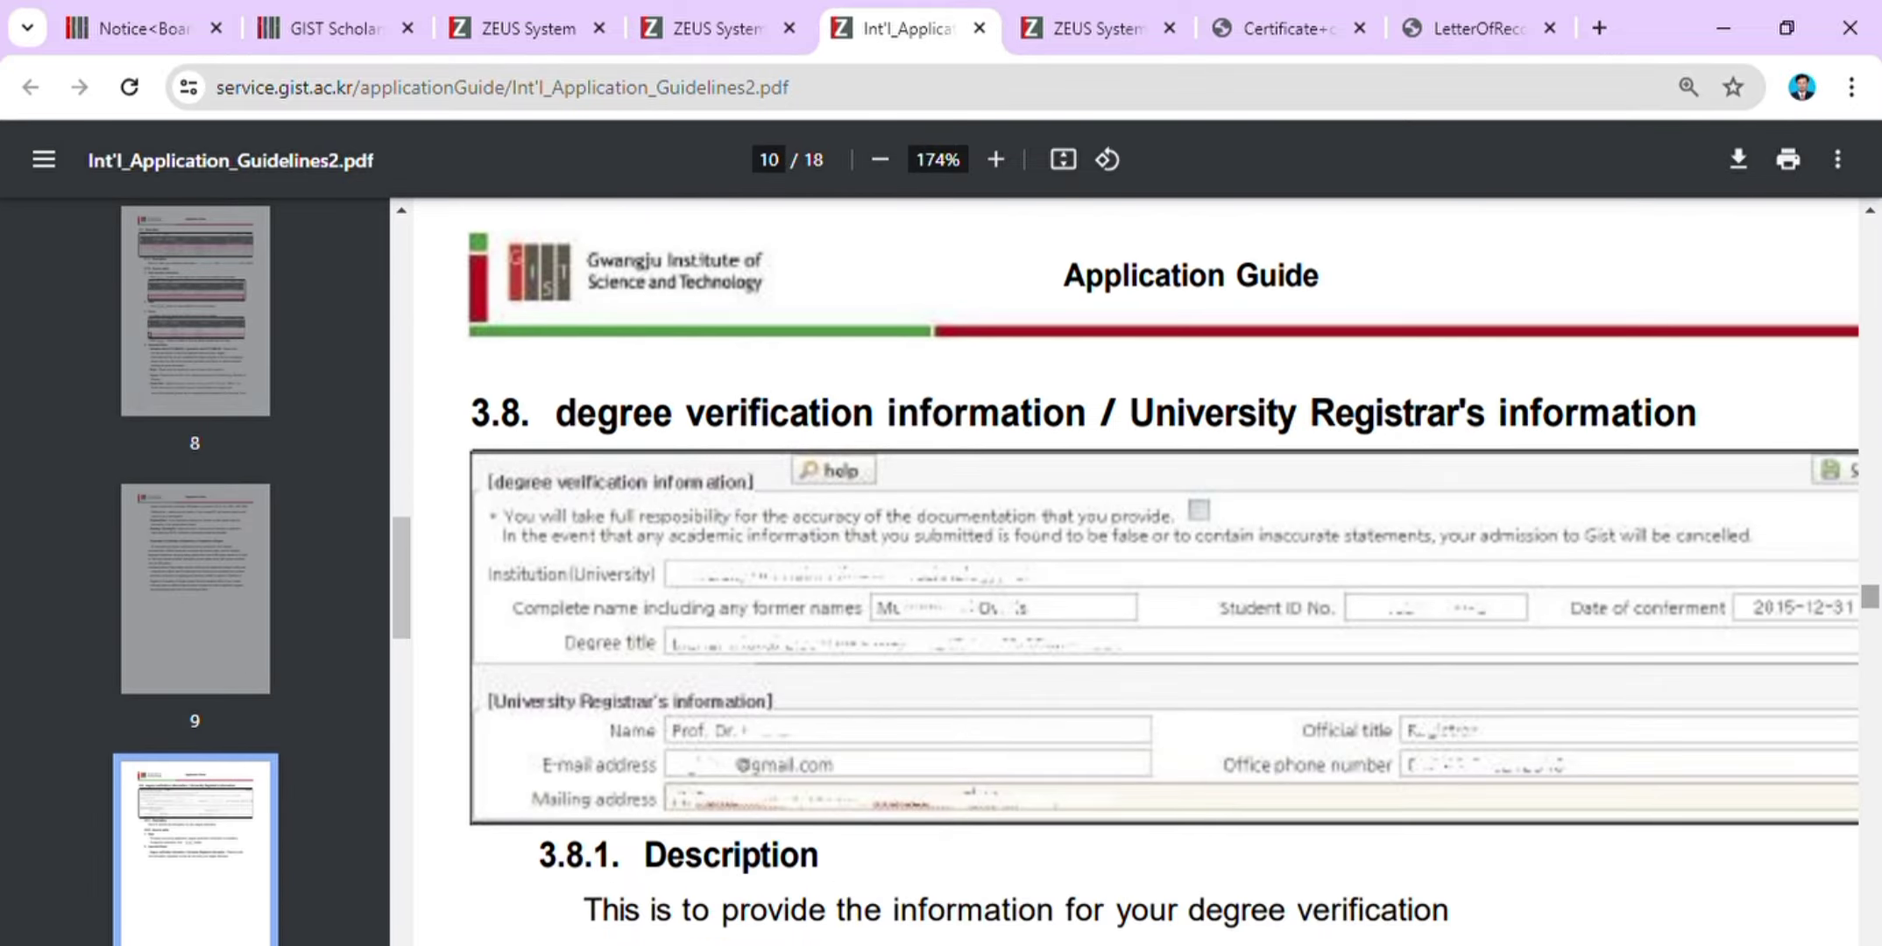
scroll(1130, 570, "down", 20)
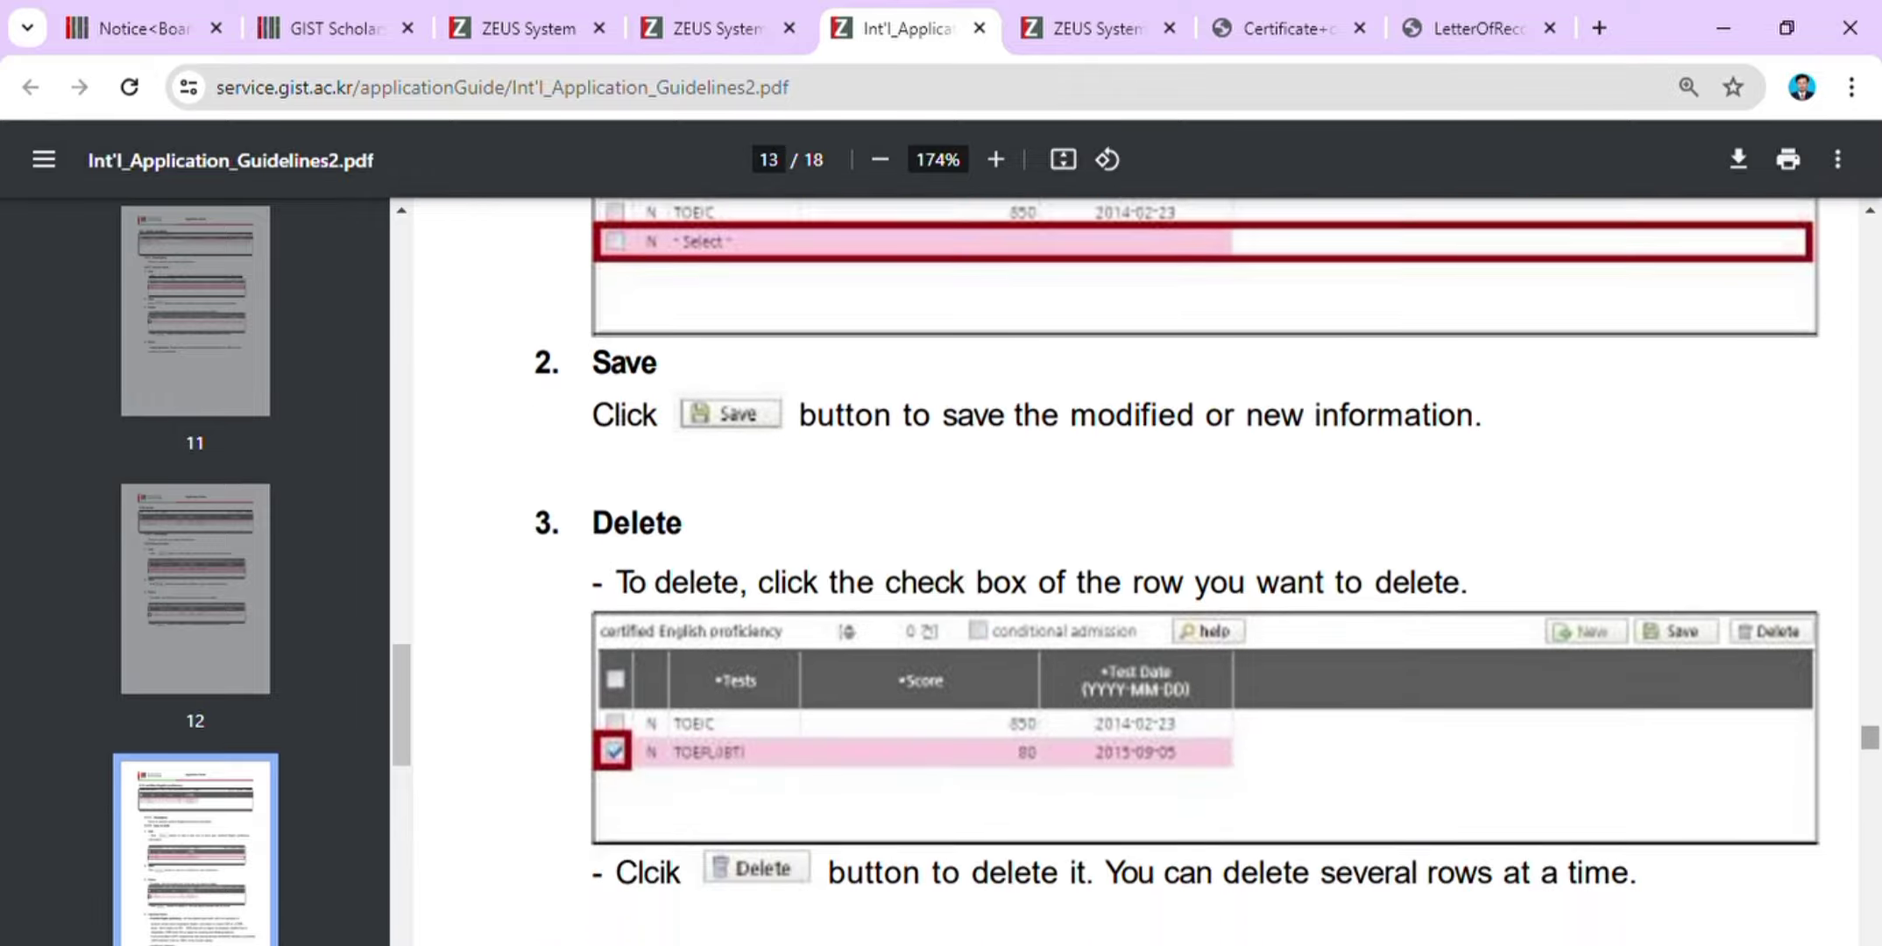
scroll(1130, 570, "down", 20)
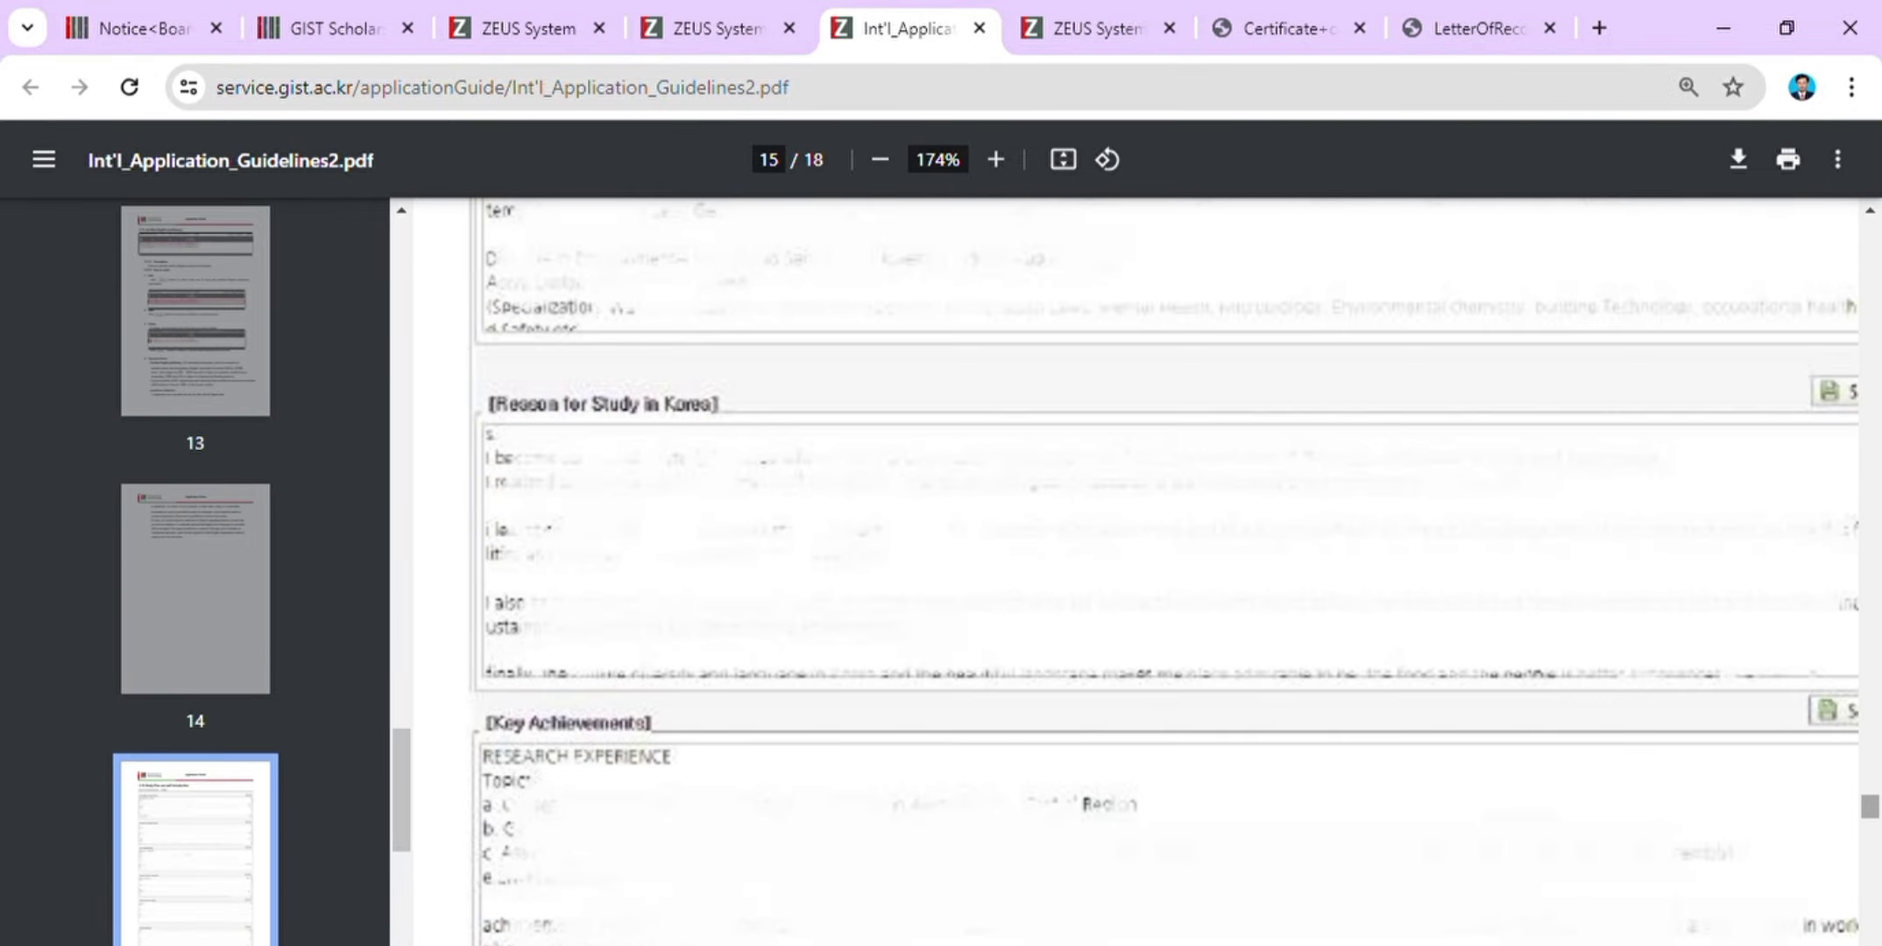
scroll(1130, 569, "up", 8)
scroll(1130, 569, "down", 20)
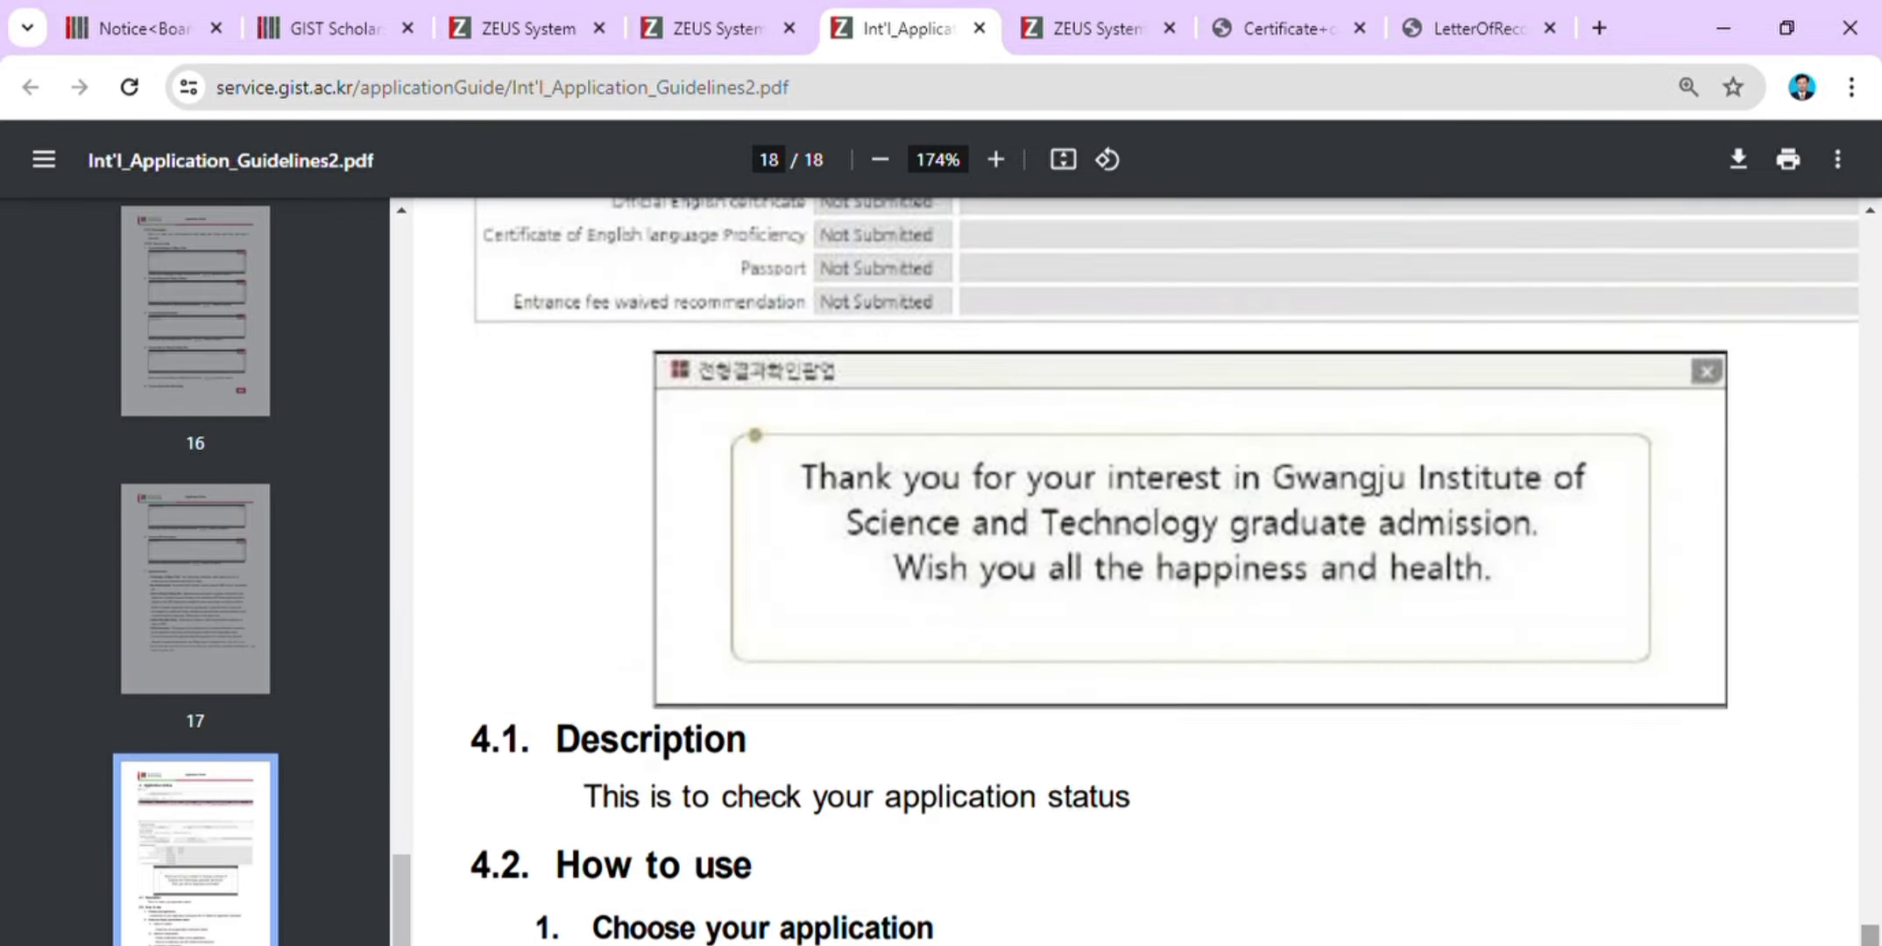
scroll(1130, 570, "right", 2)
scroll(1130, 569, "up", 4)
scroll(1130, 569, "left", 3)
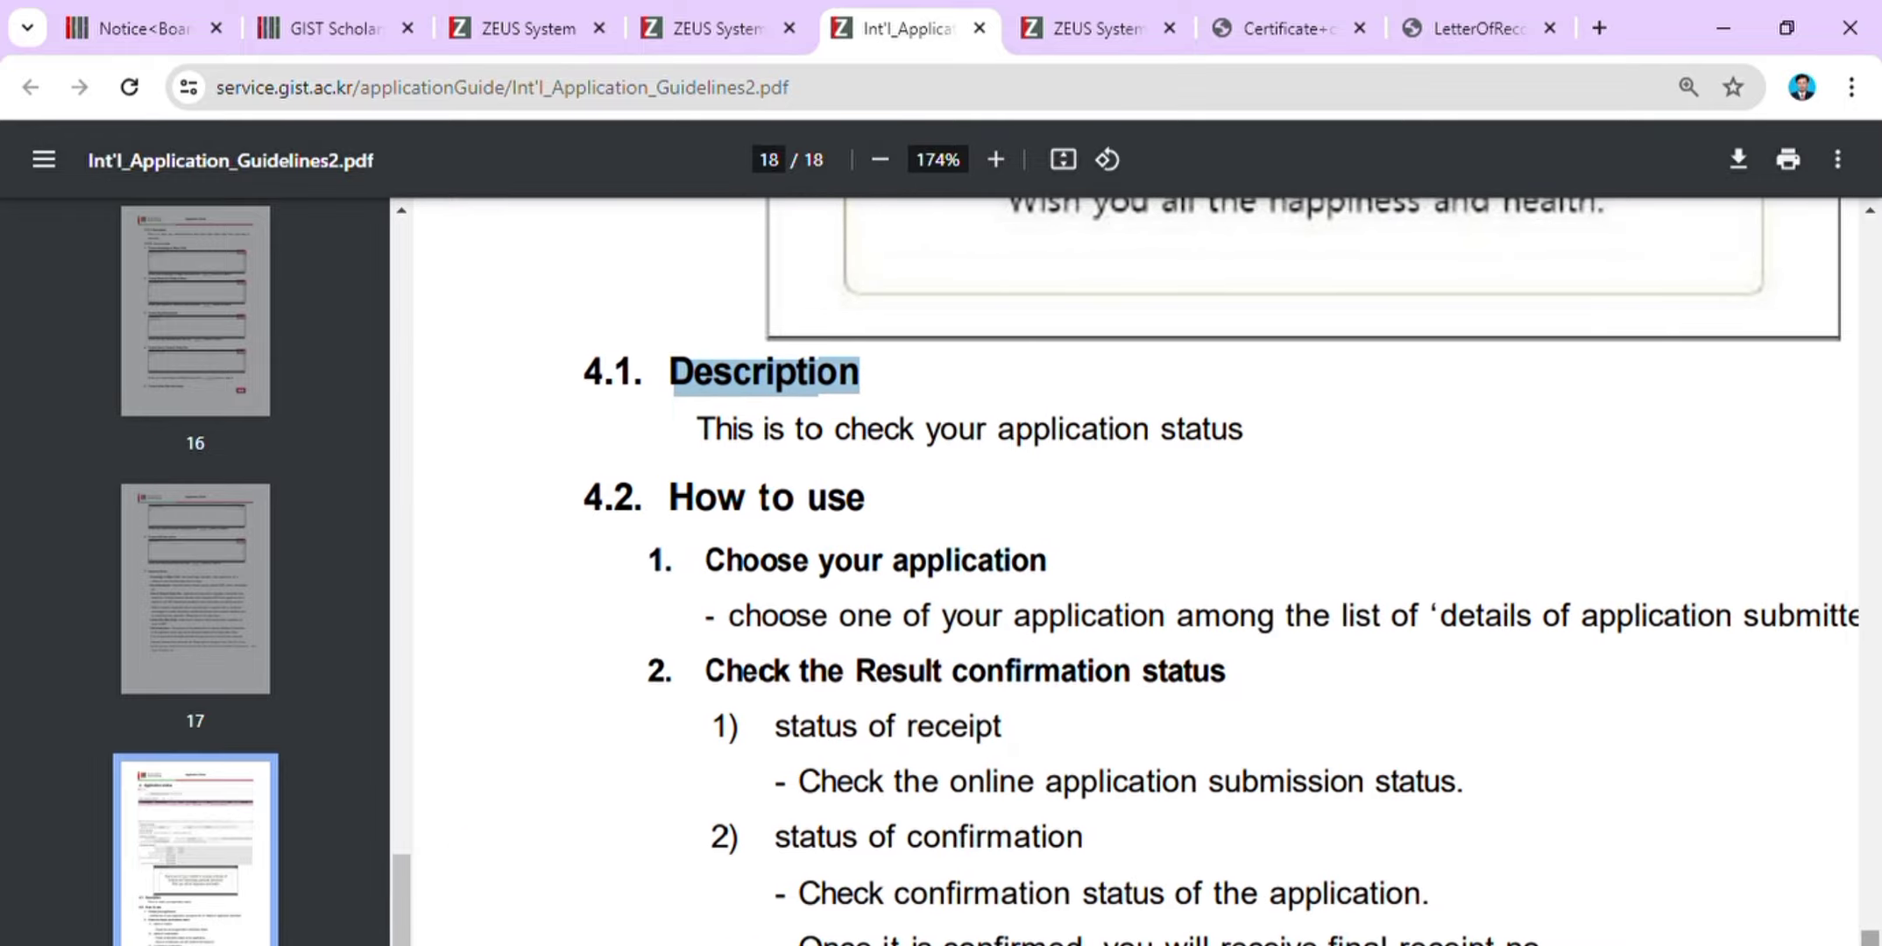
scroll(804, 442, "down", 3)
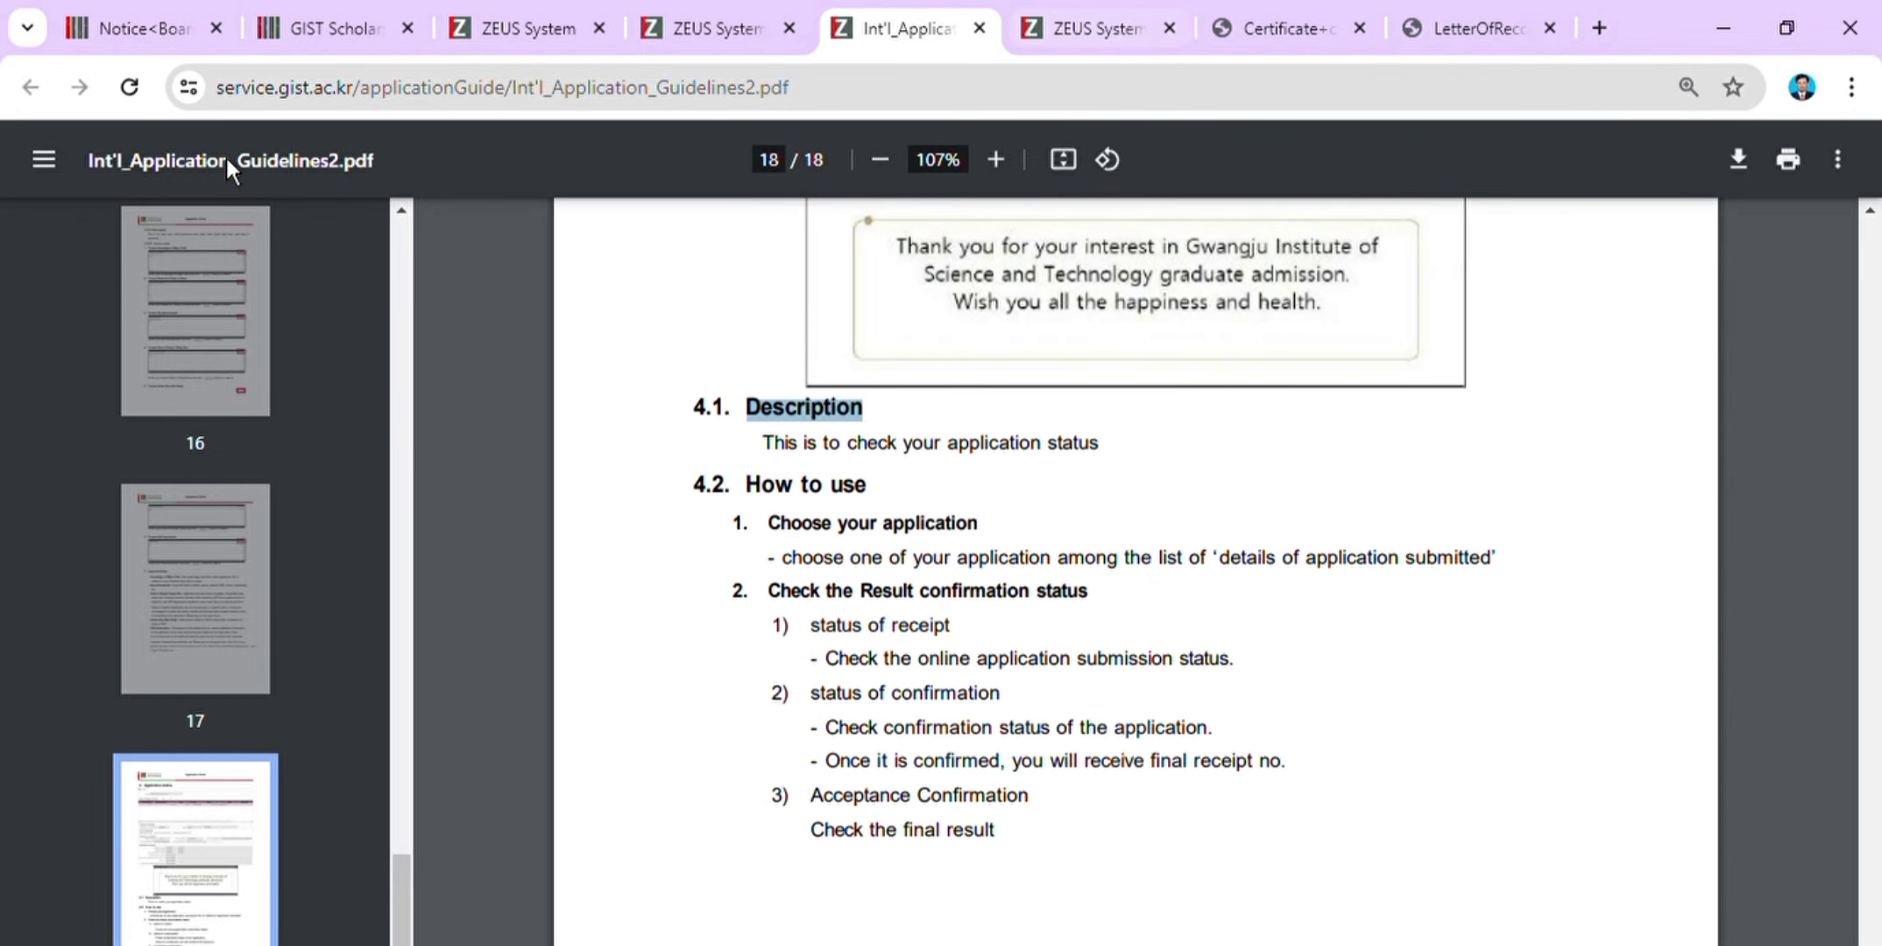
Switch to the logged-in online application and view its application details and personal information section.
left_click(1088, 30)
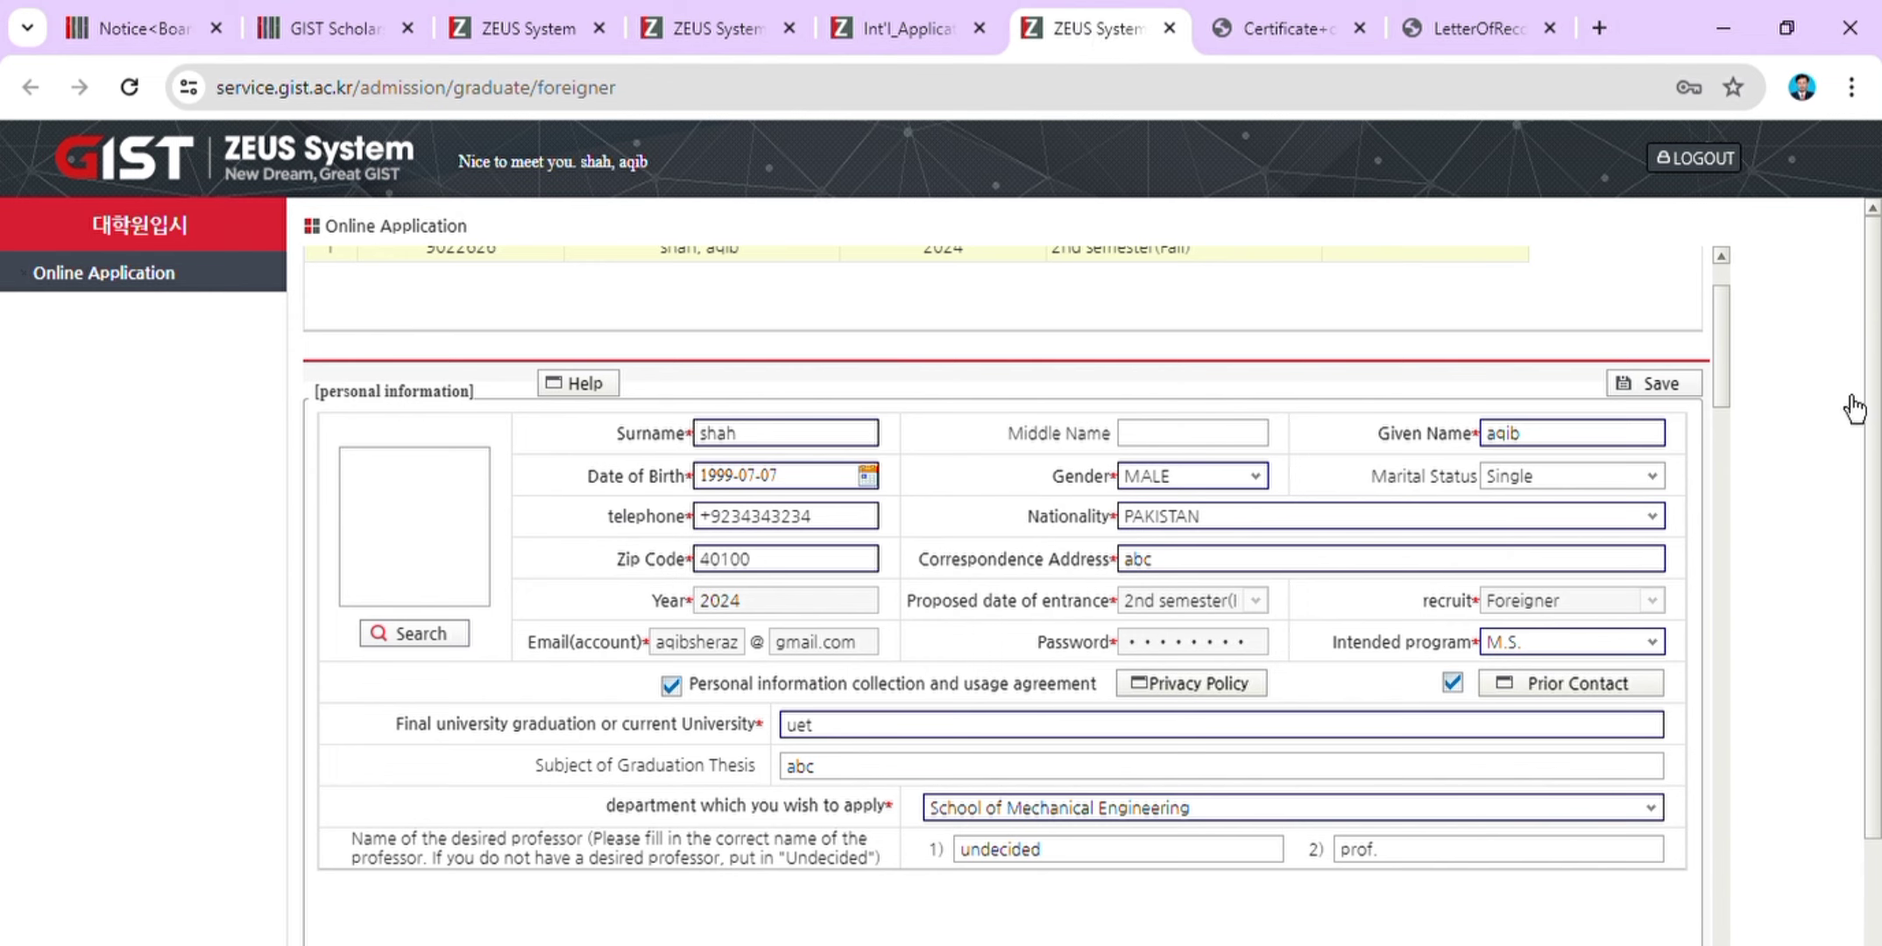
left_click_drag(1730, 386, 1724, 350)
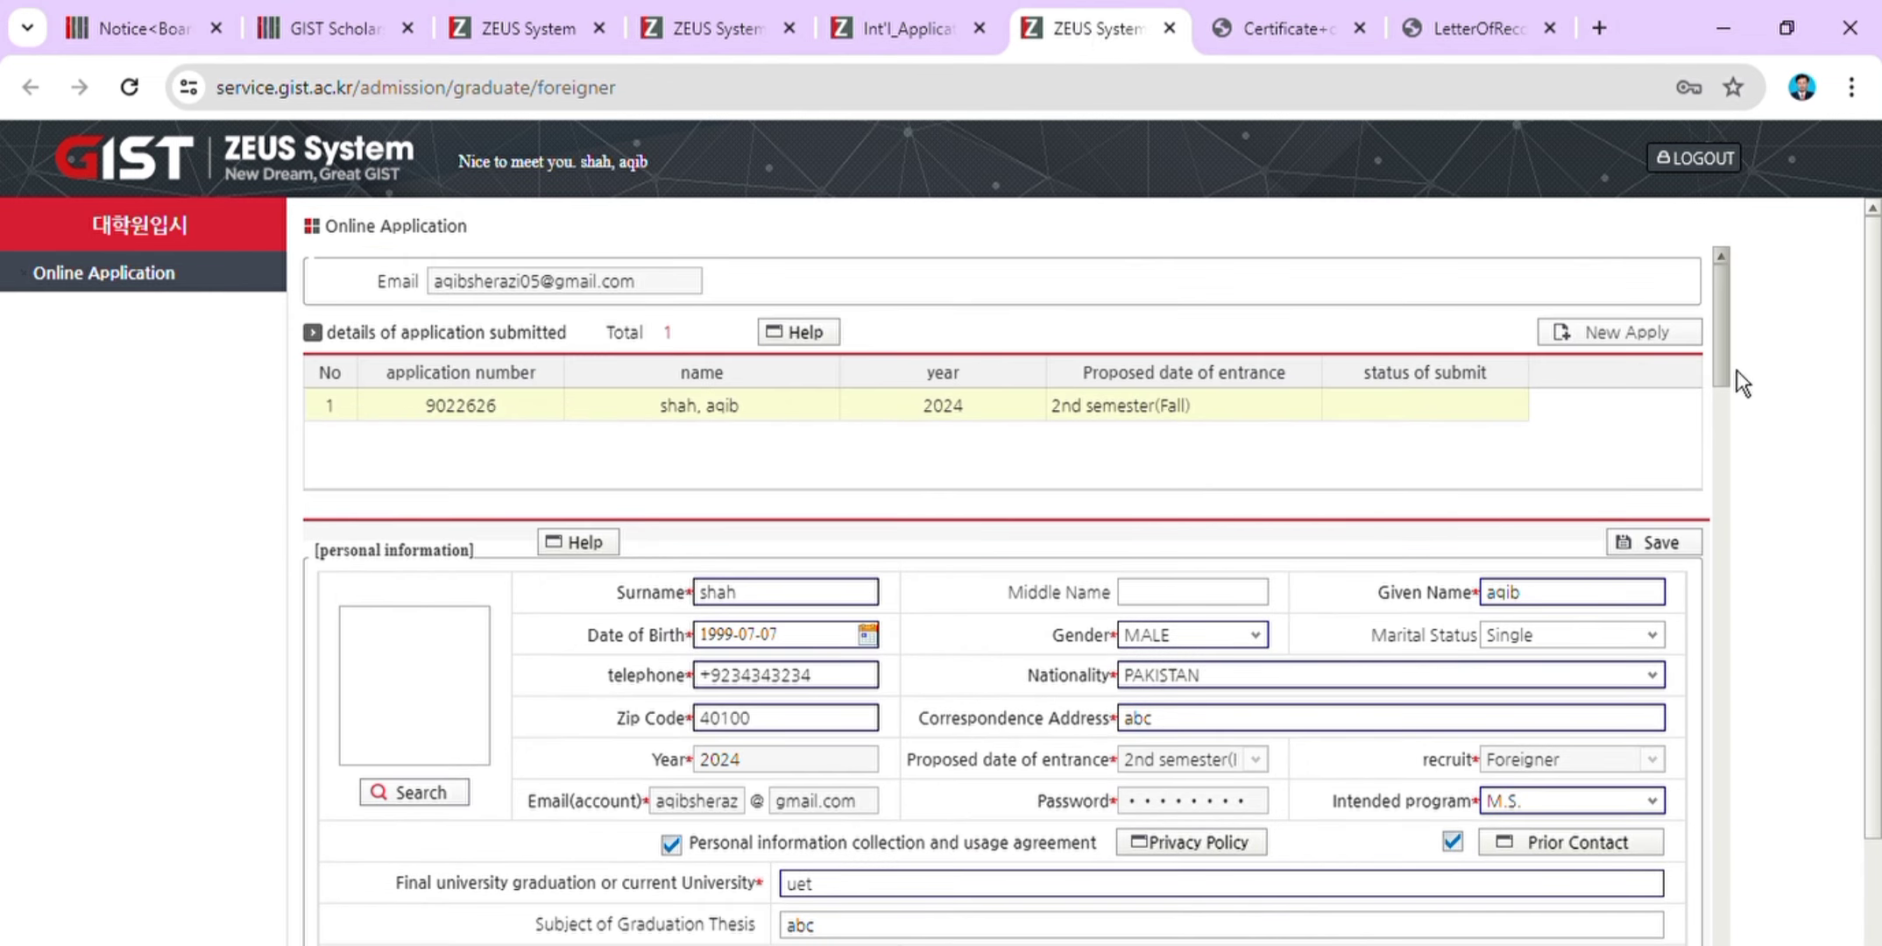
mouse_move(1734, 368)
left_mouse_down()
mouse_move(1734, 413)
mouse_move(1730, 394)
left_mouse_up()
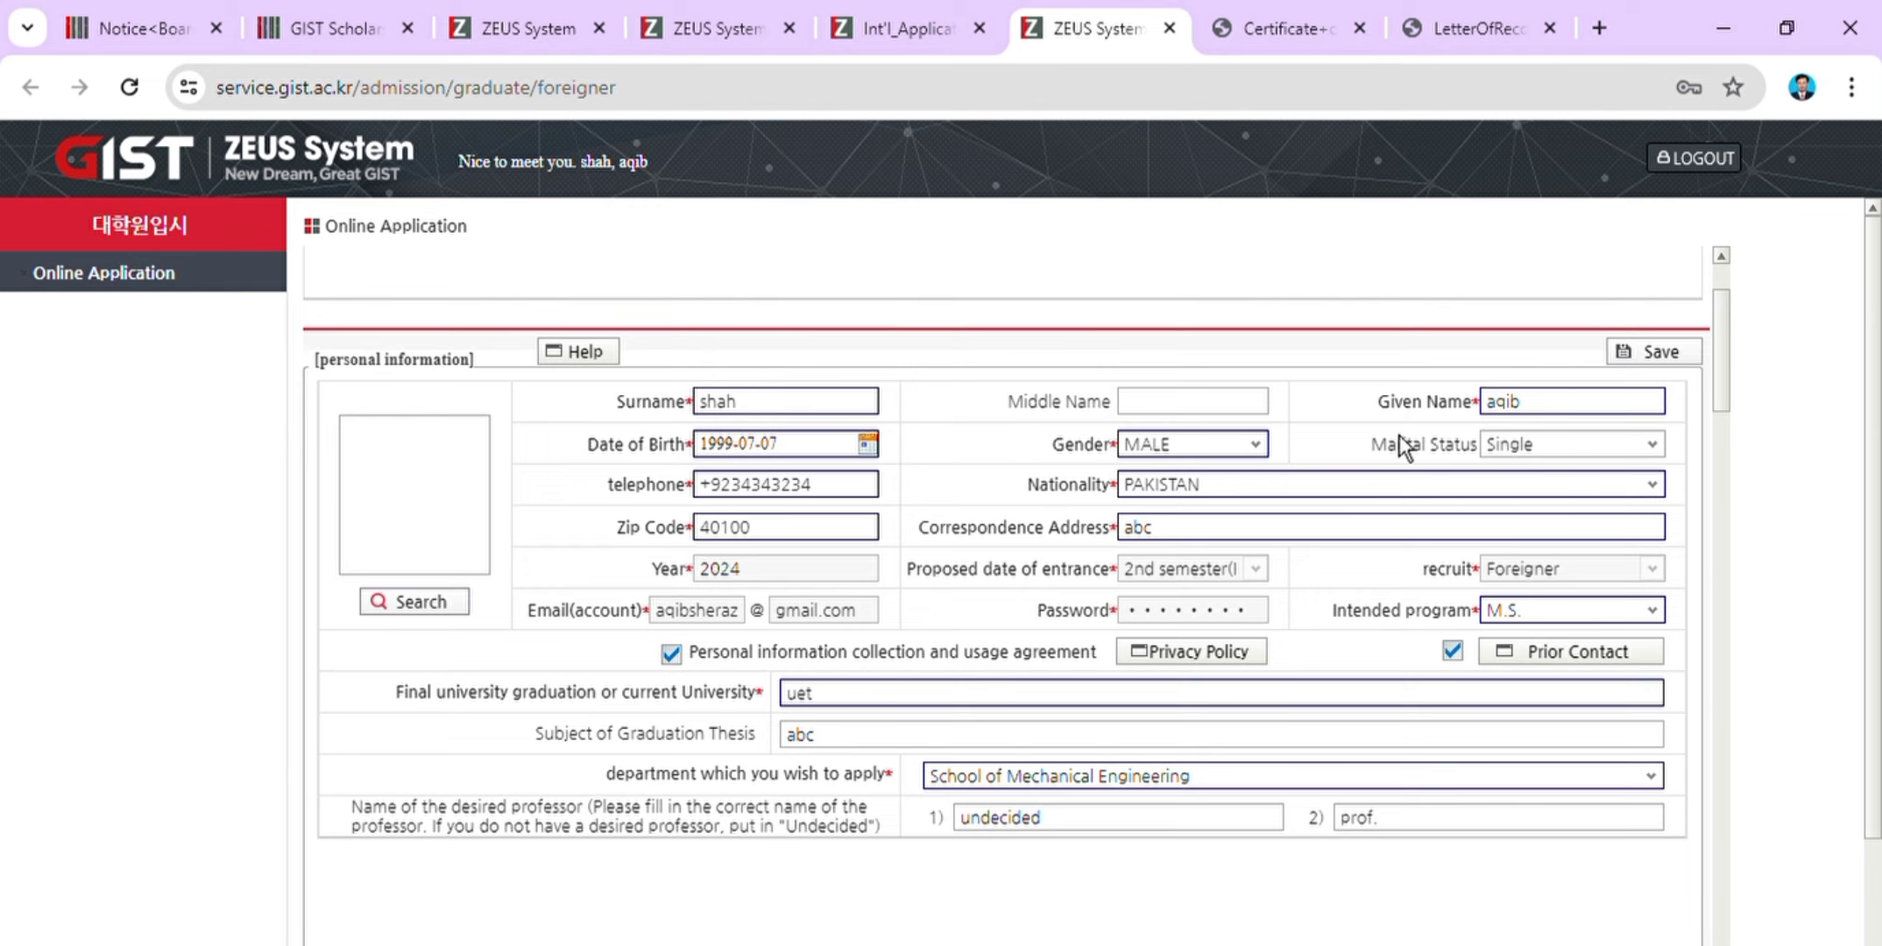
Apply for the matriculation fee waiver in the application information section and enter "abc" as the explanation of financial difficulties.
left_click_drag(1738, 386, 1736, 410)
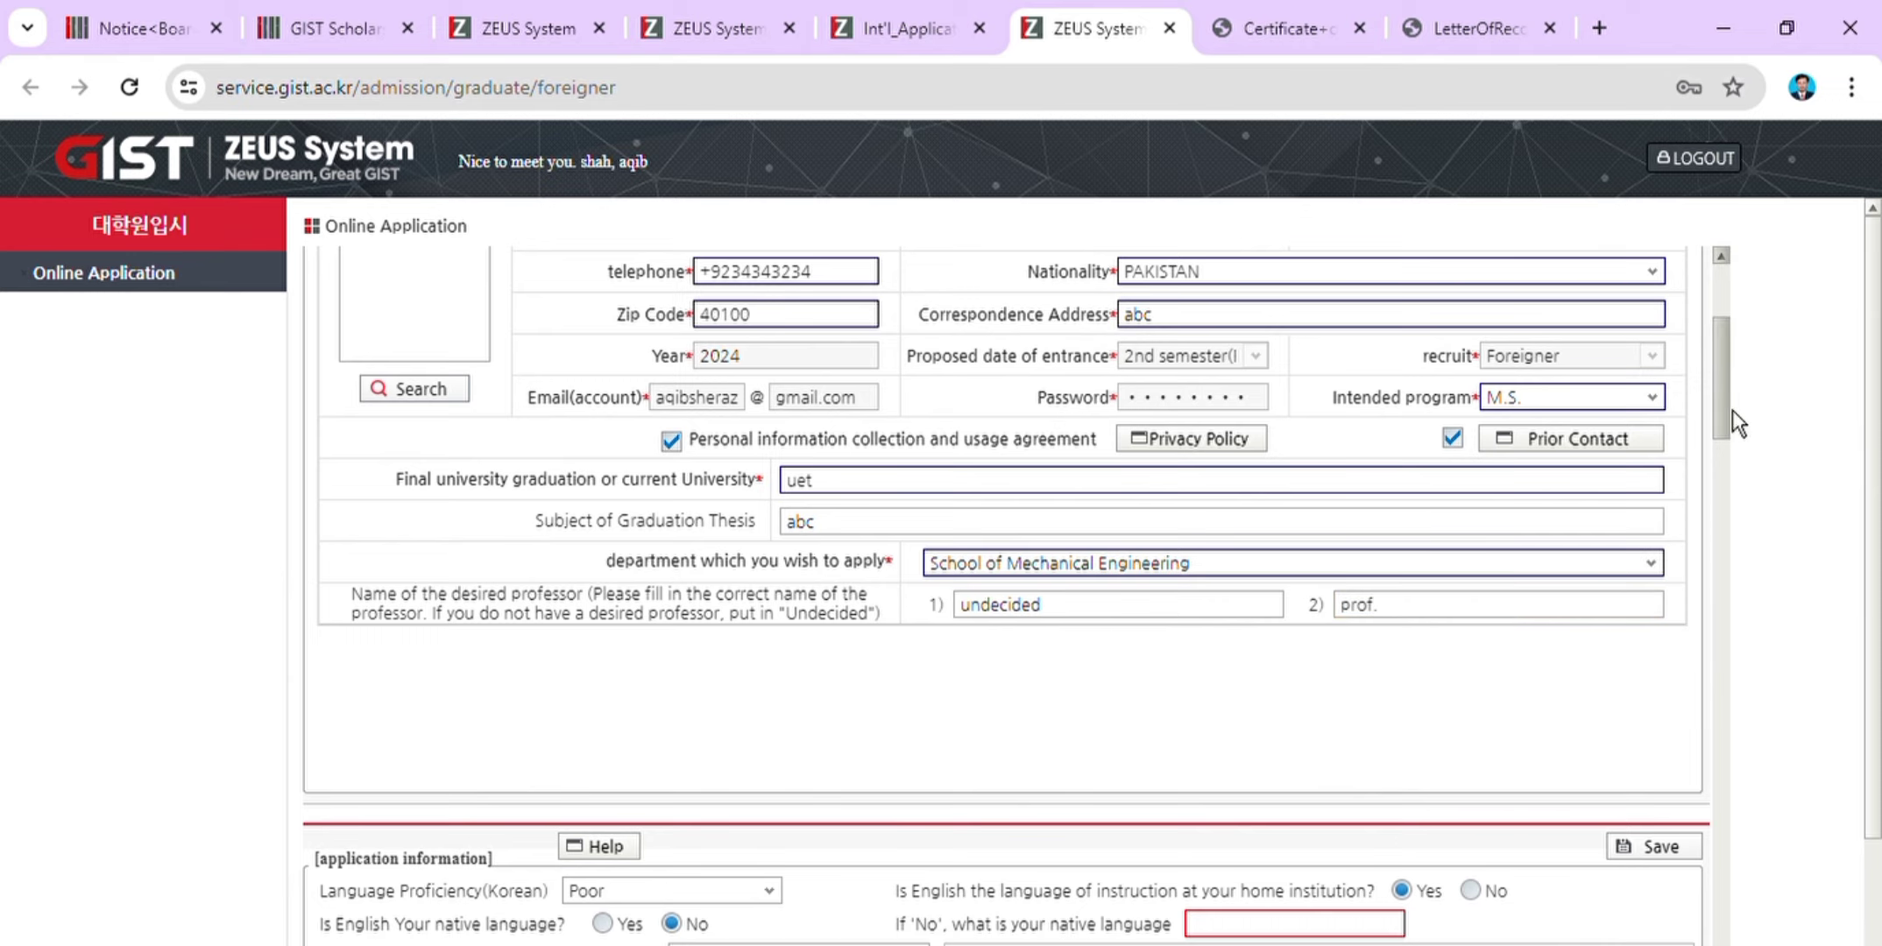
scroll(1731, 424, "down", 6)
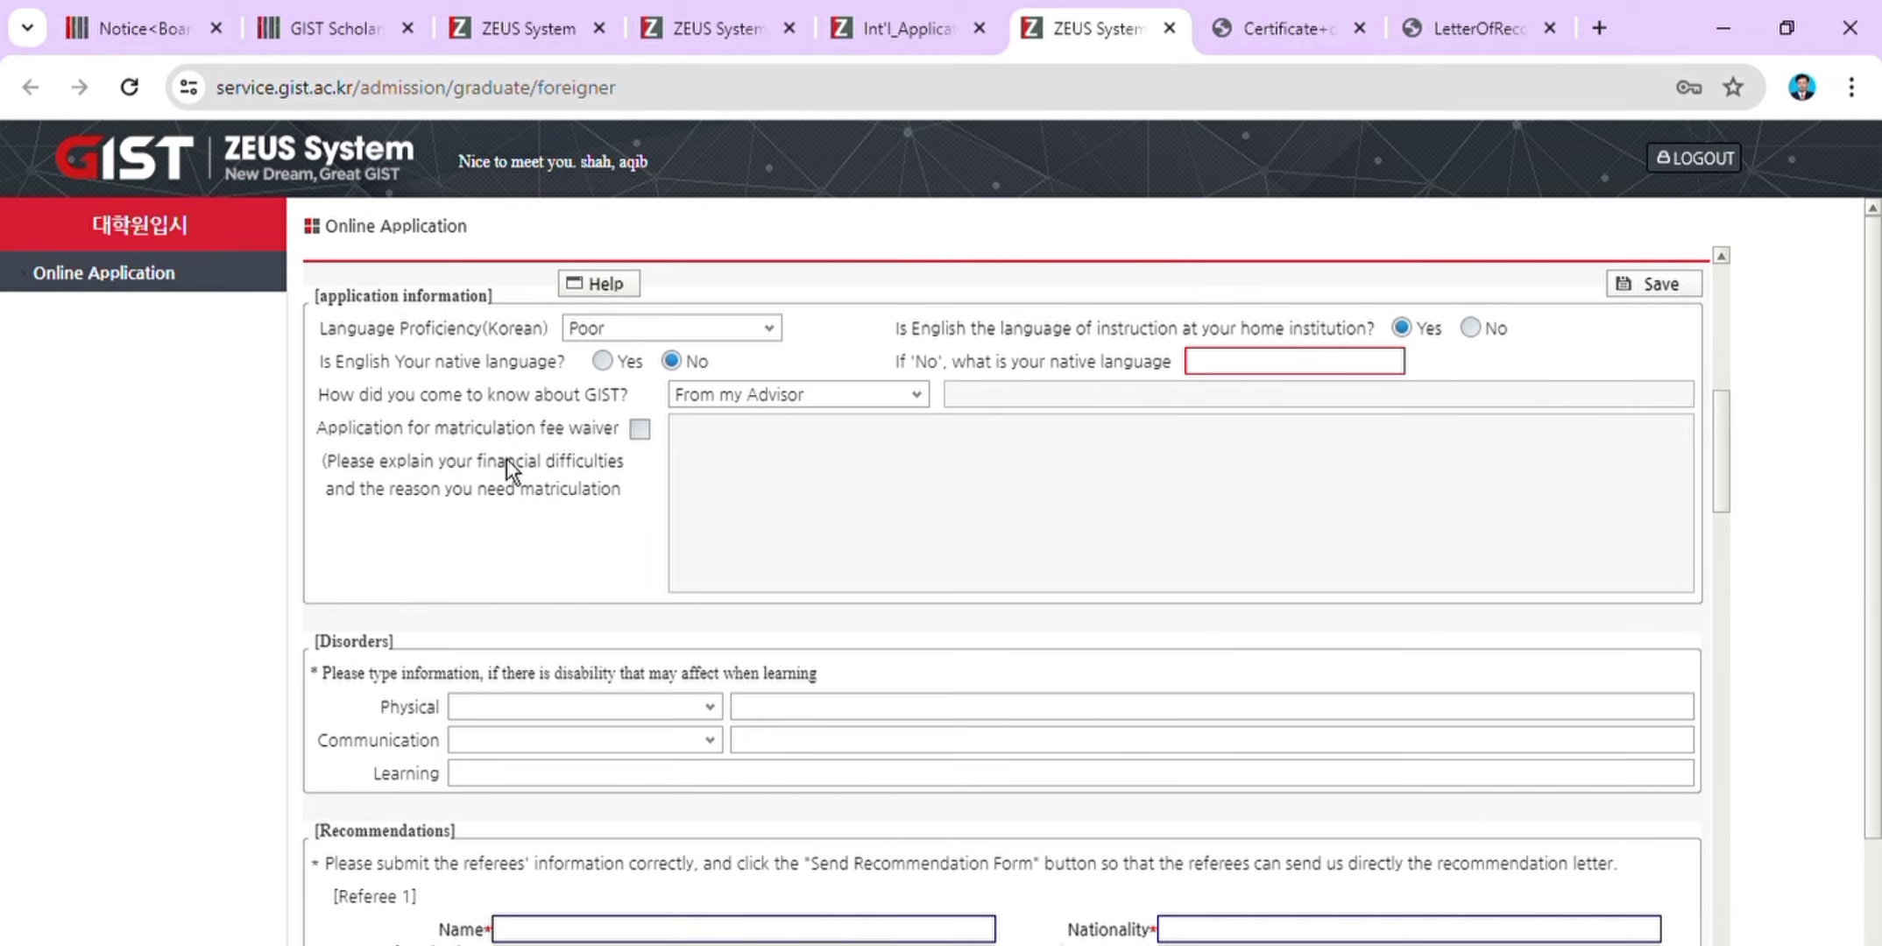
left_click(651, 439)
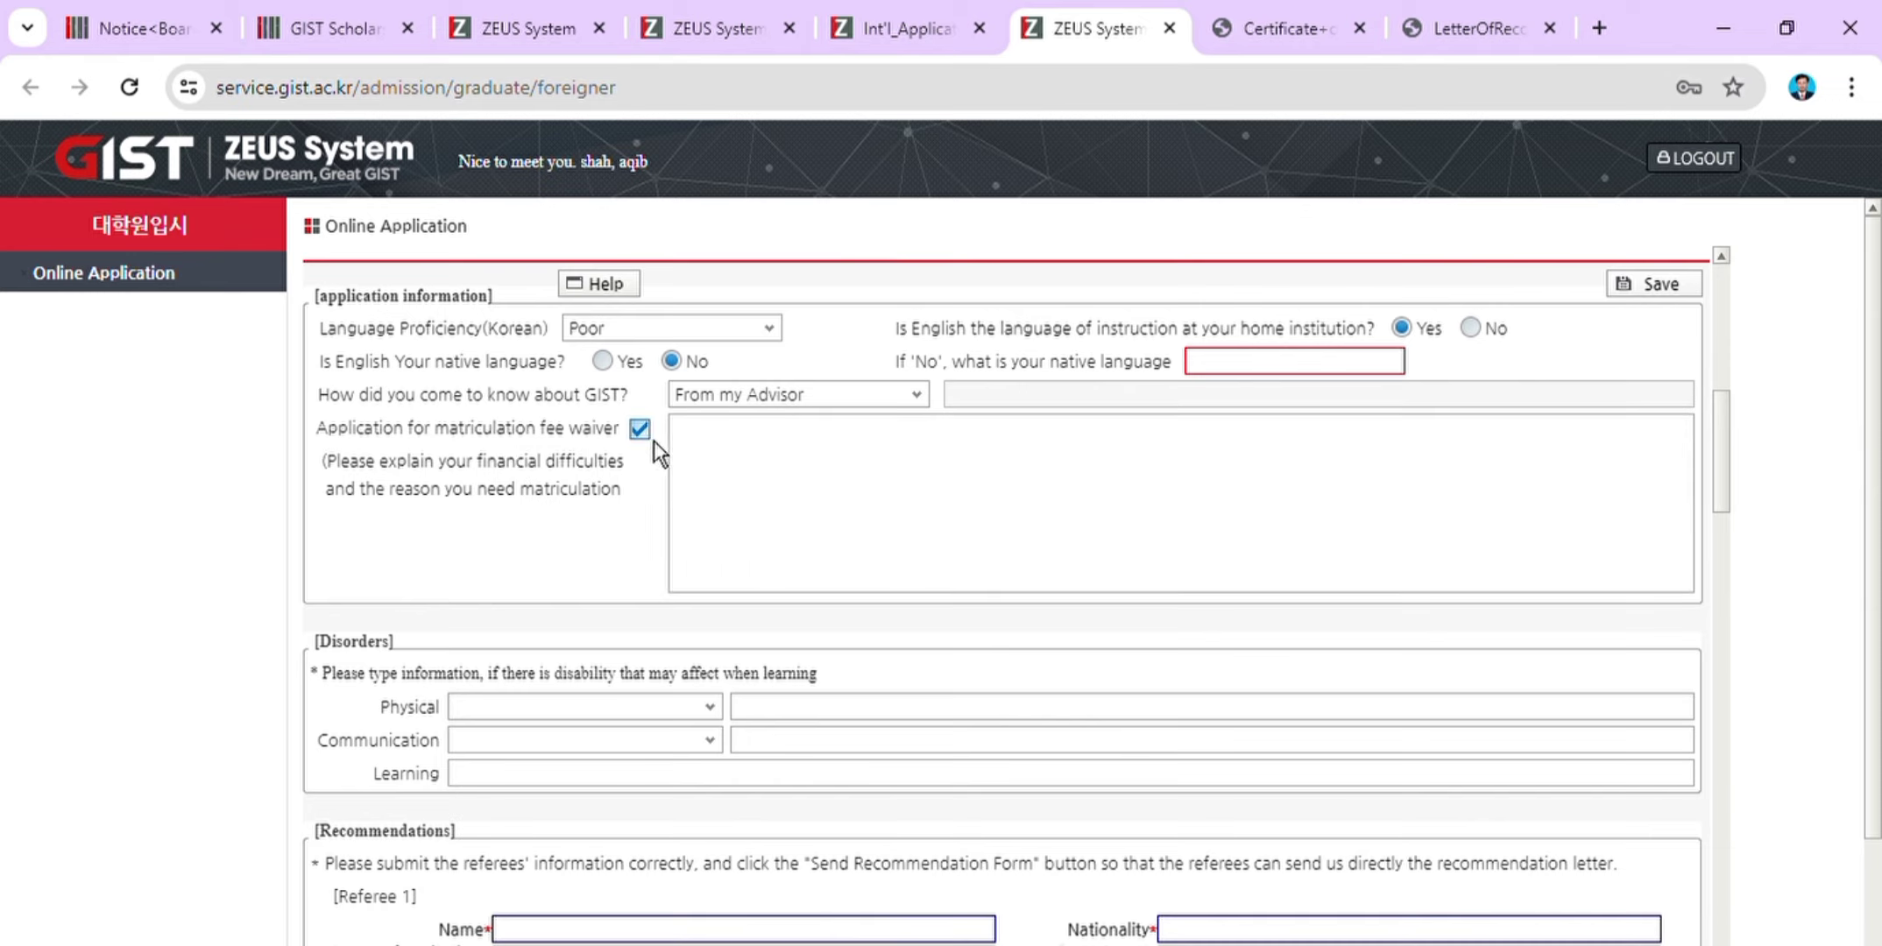
left_click(798, 460)
type("abc")
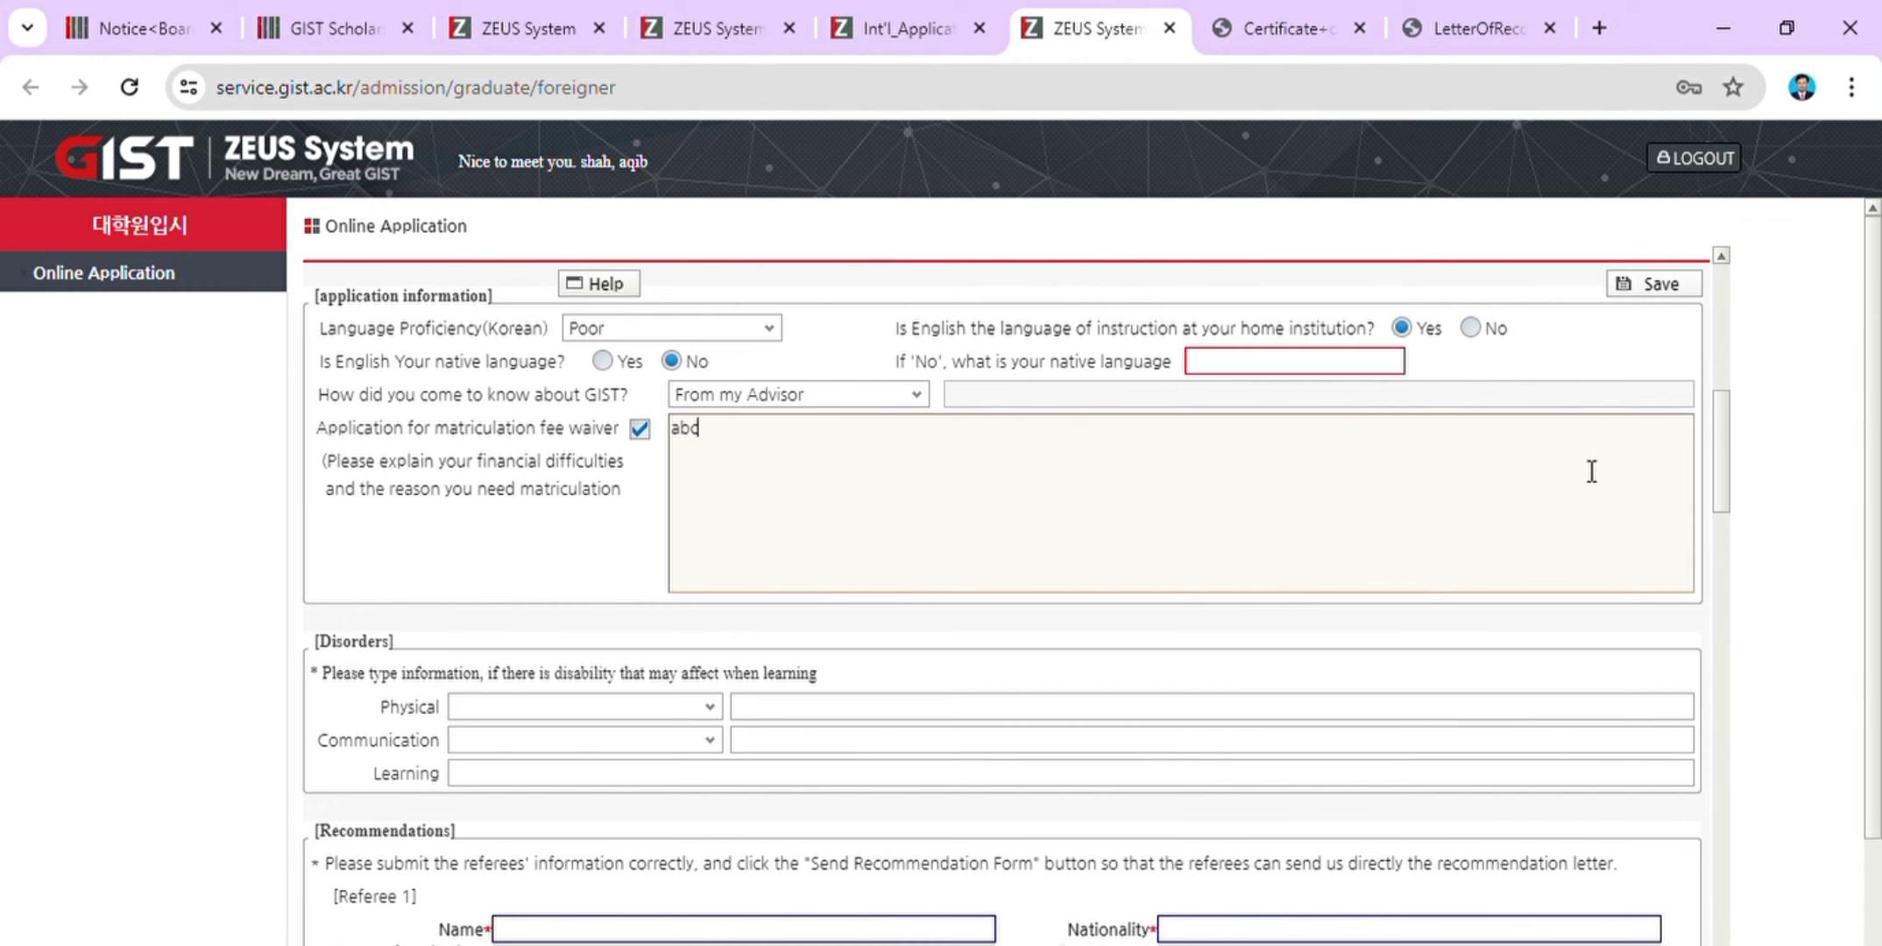
Agree to waive the right to see the letters of recommendation and add blank rows to the education table.
left_click_drag(1730, 494, 1734, 540)
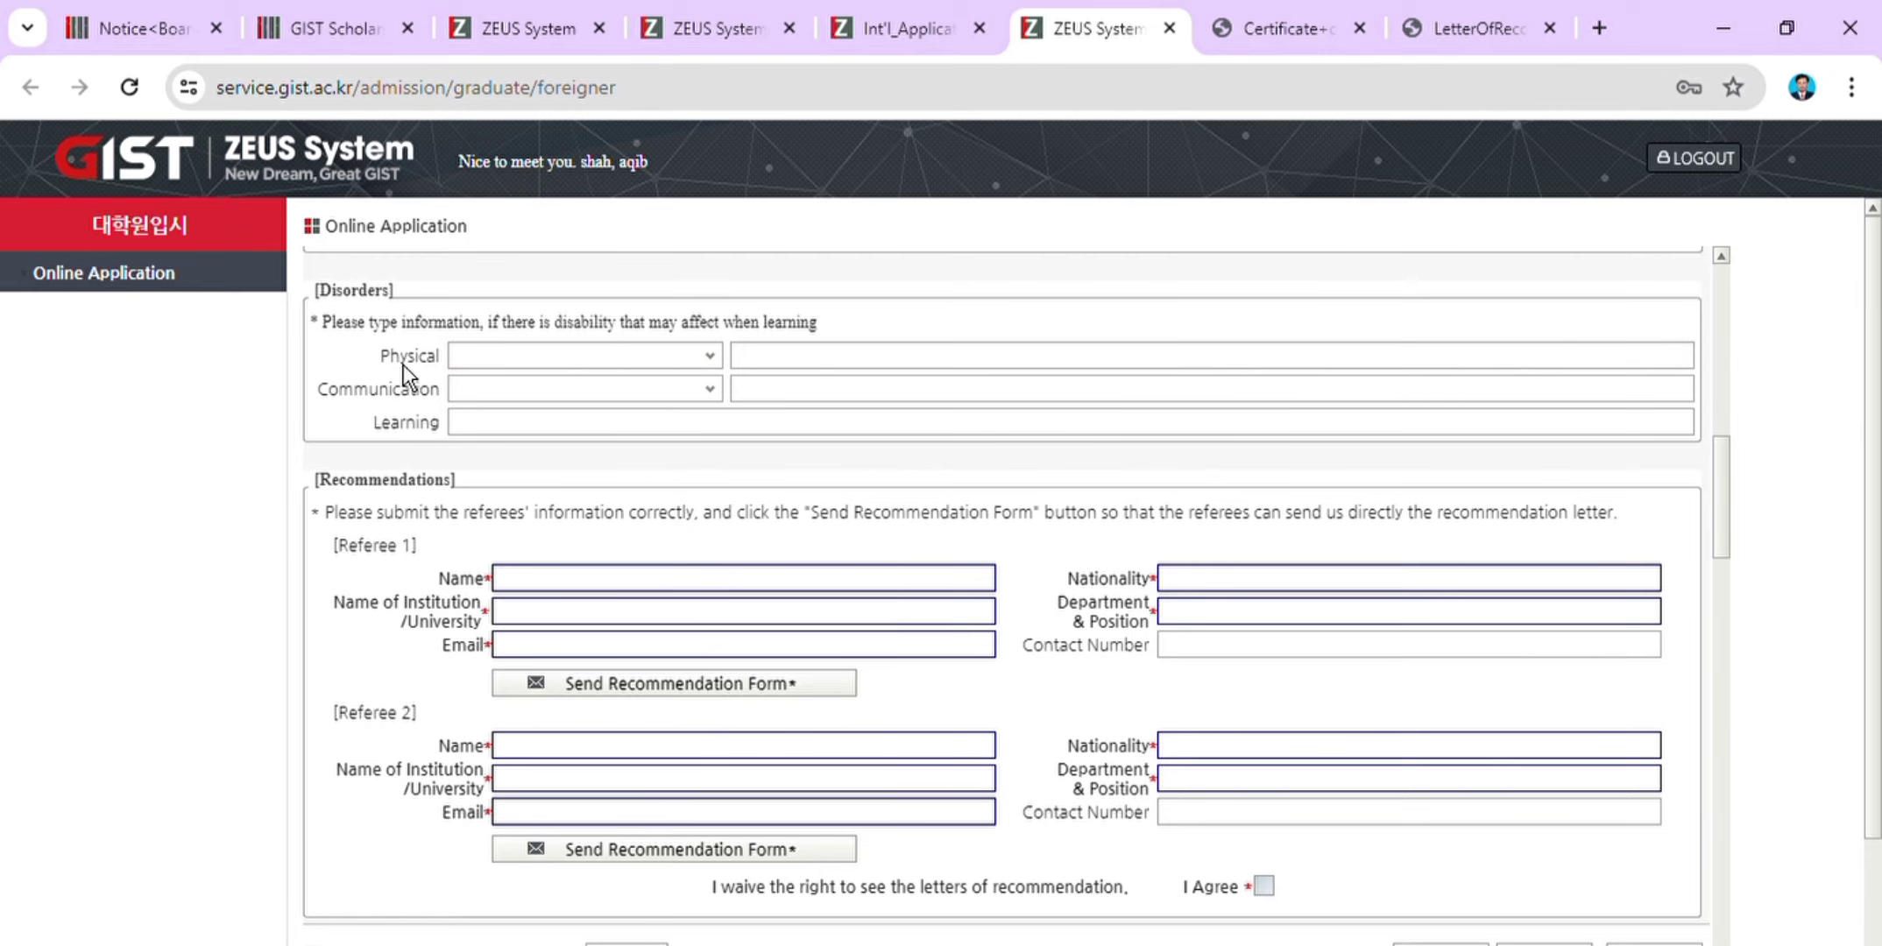
left_click_drag(1730, 512, 1730, 546)
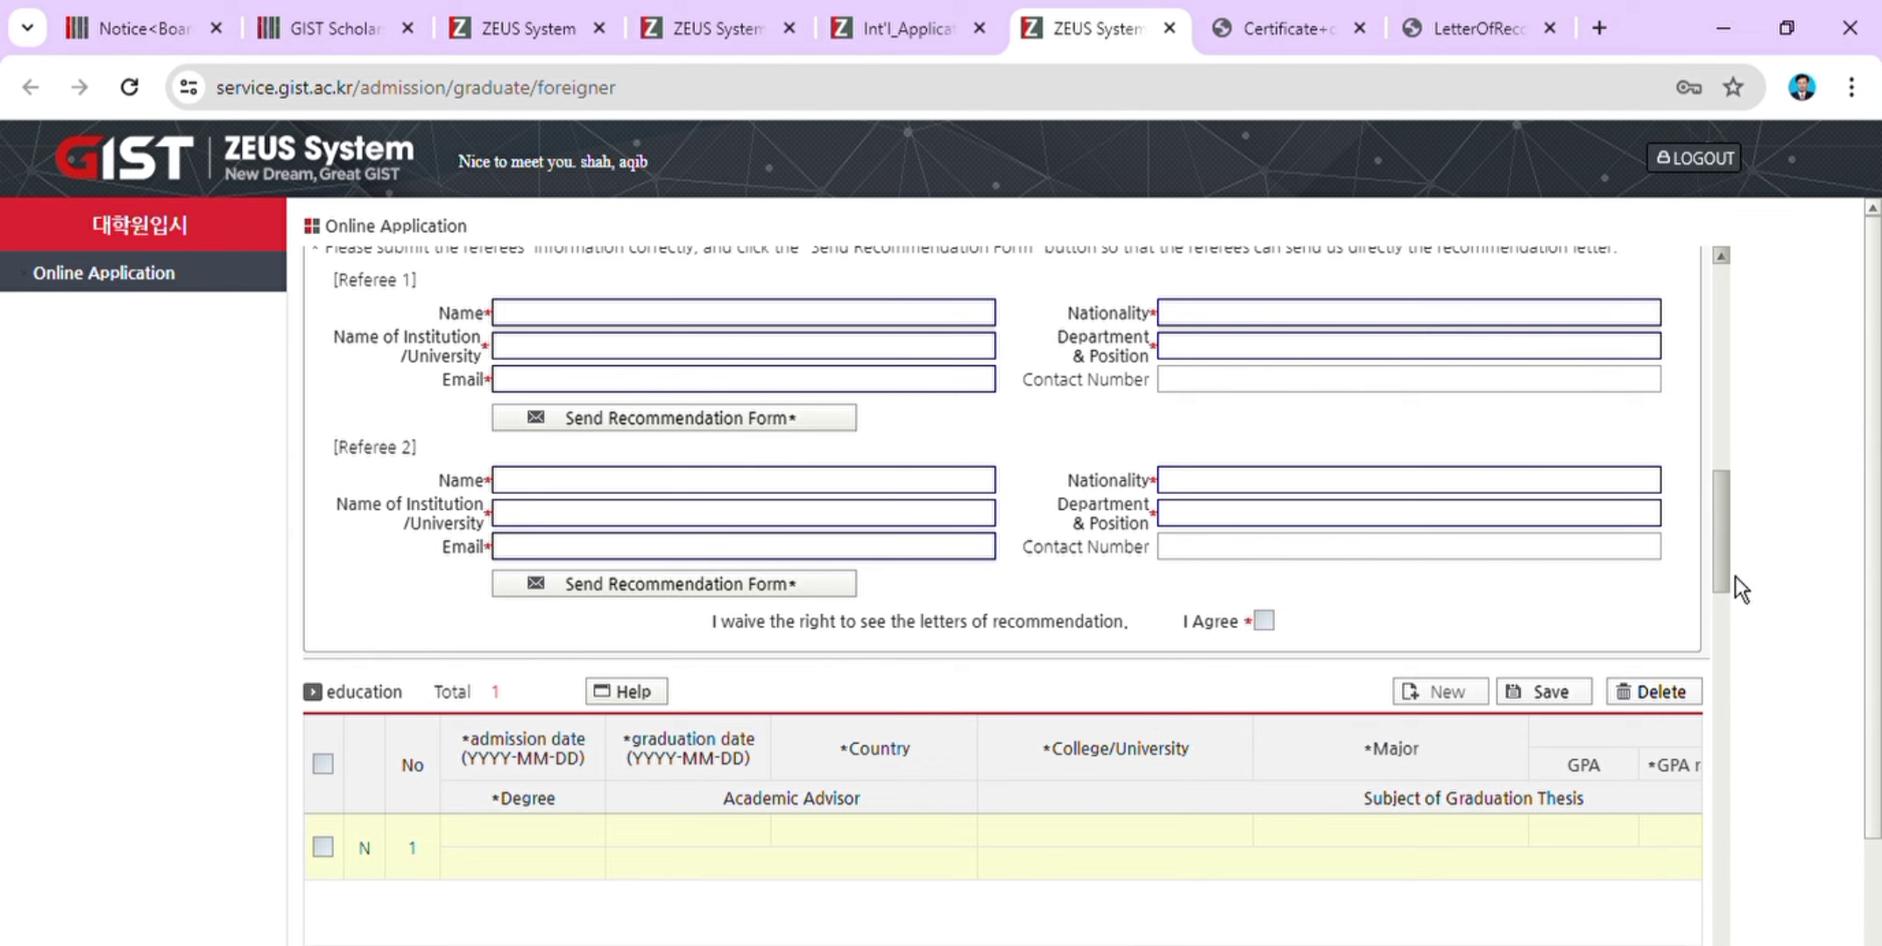
scroll(1734, 582, "down", 1)
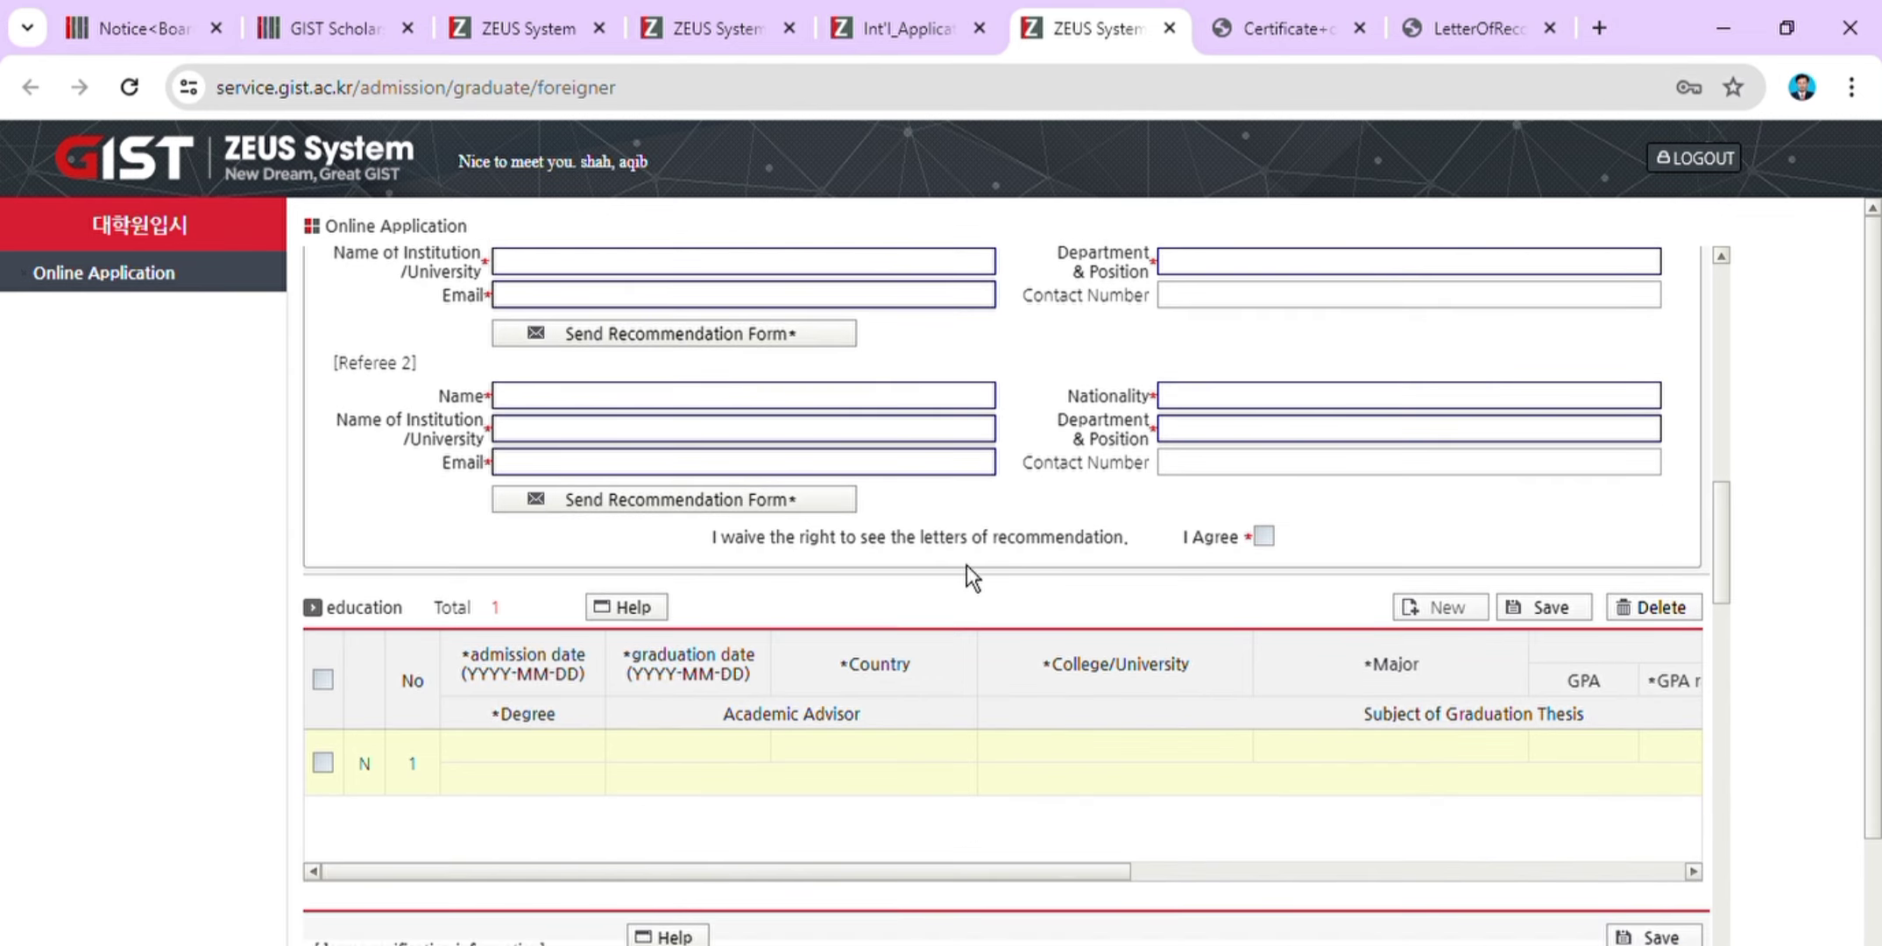
left_click(1263, 536)
scroll(1678, 560, "down", 3)
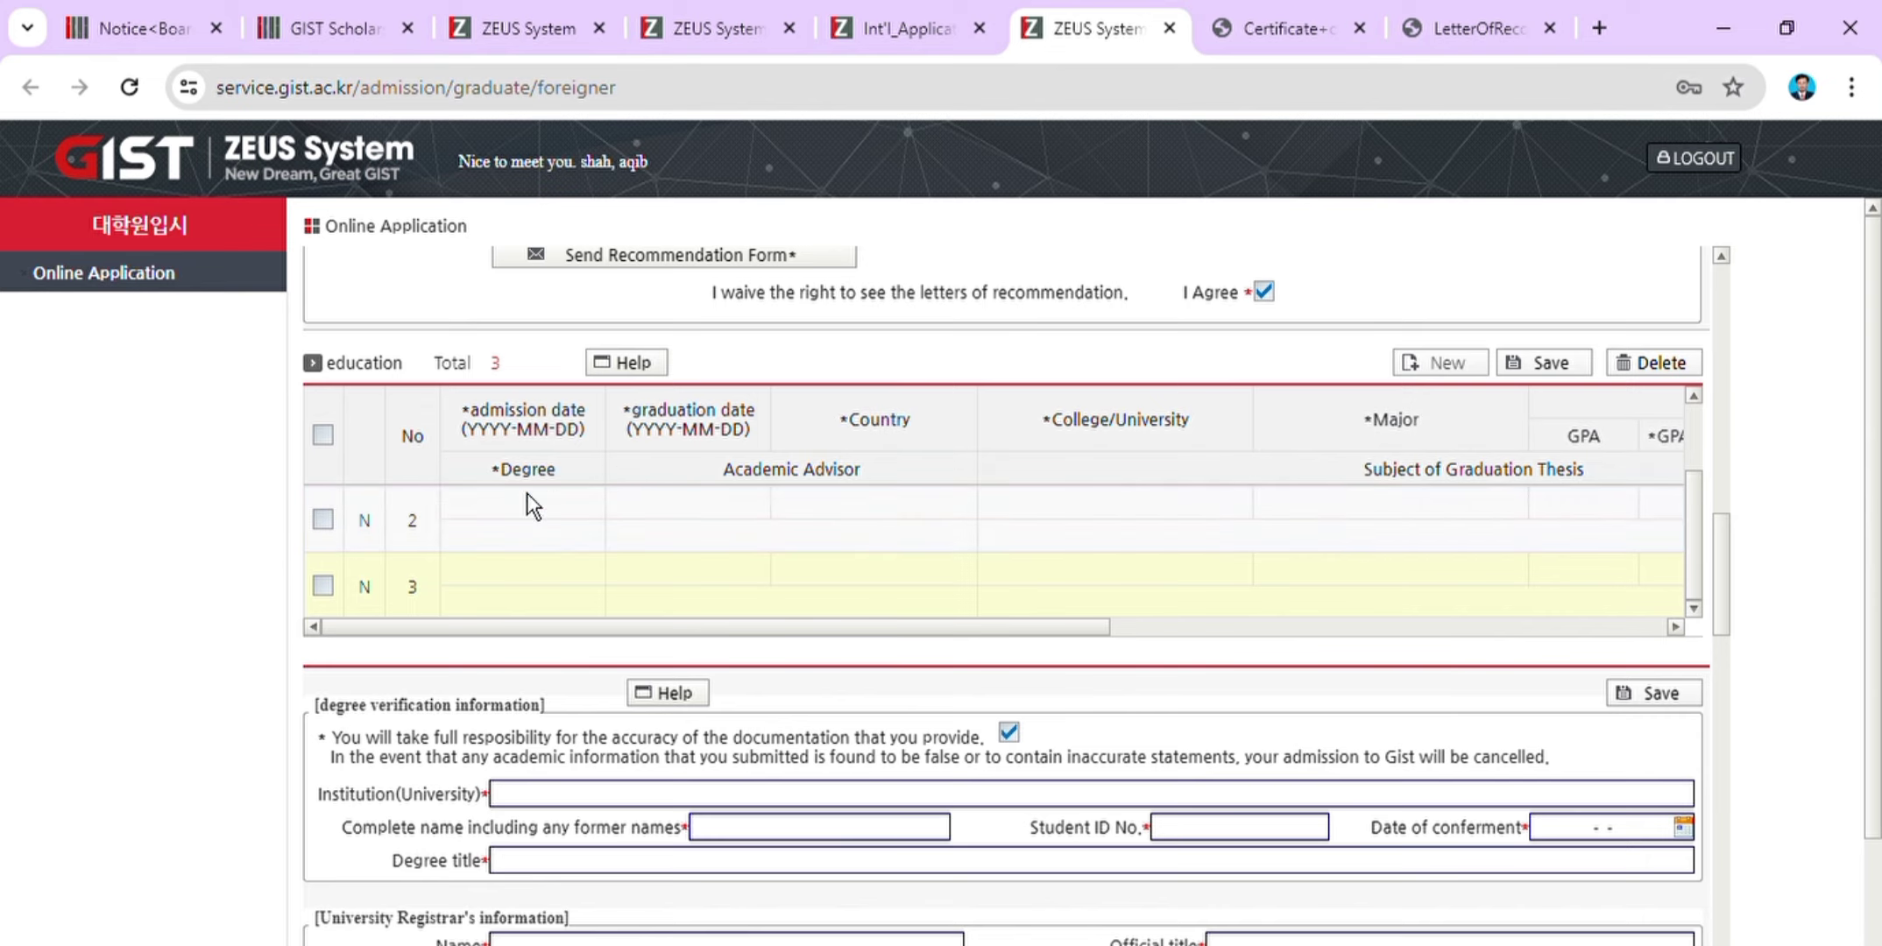
left_click(1450, 366)
Examine the fields required for degree verification and the University Registrar's information.
left_click_drag(1727, 568, 1727, 611)
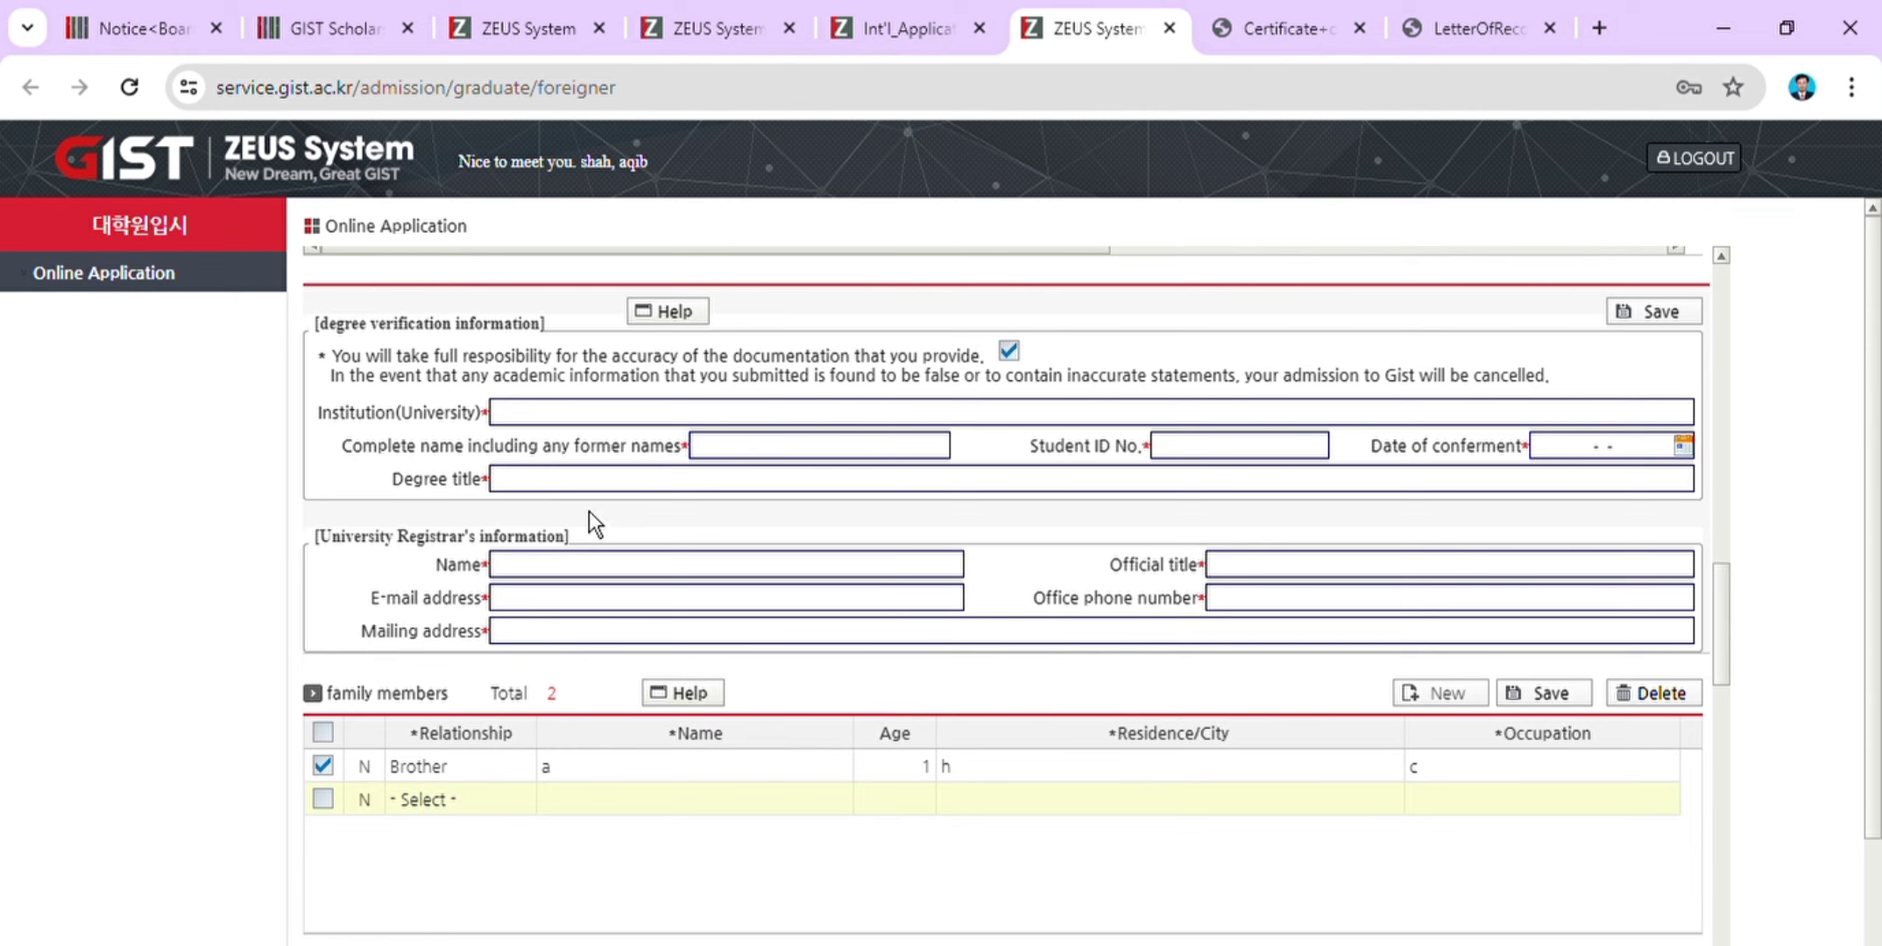
scroll(1734, 629, "down", 2)
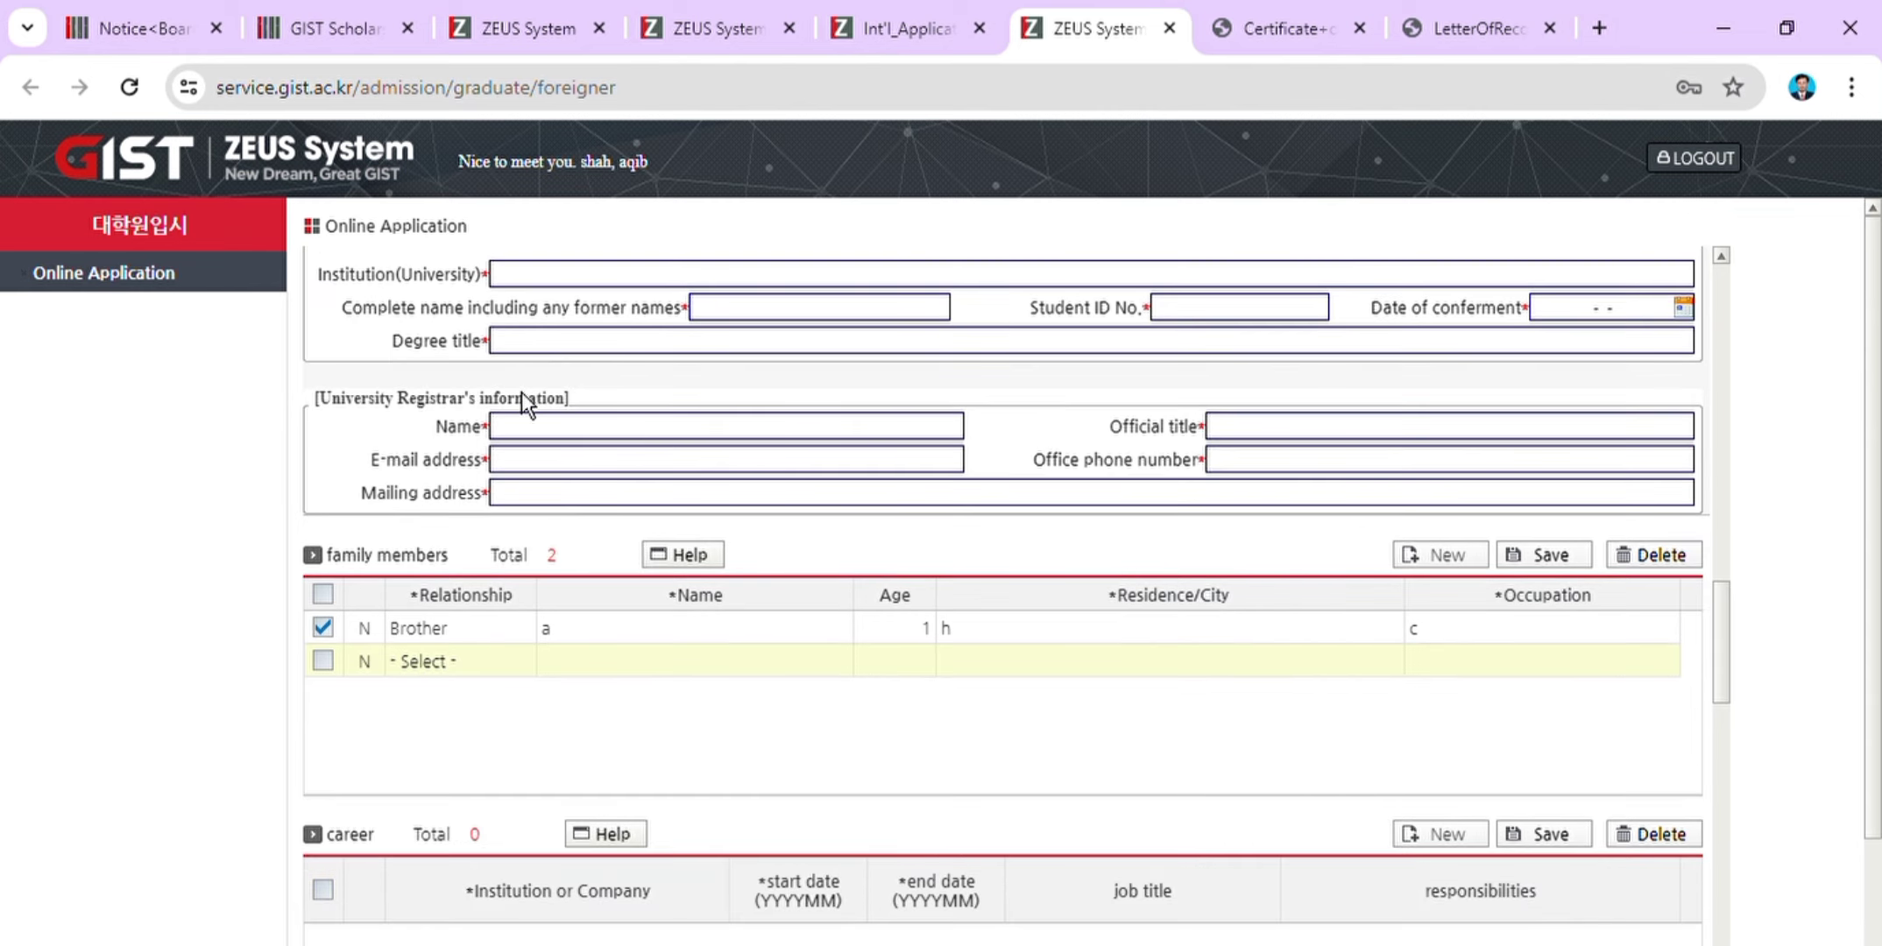
left_click(504, 431)
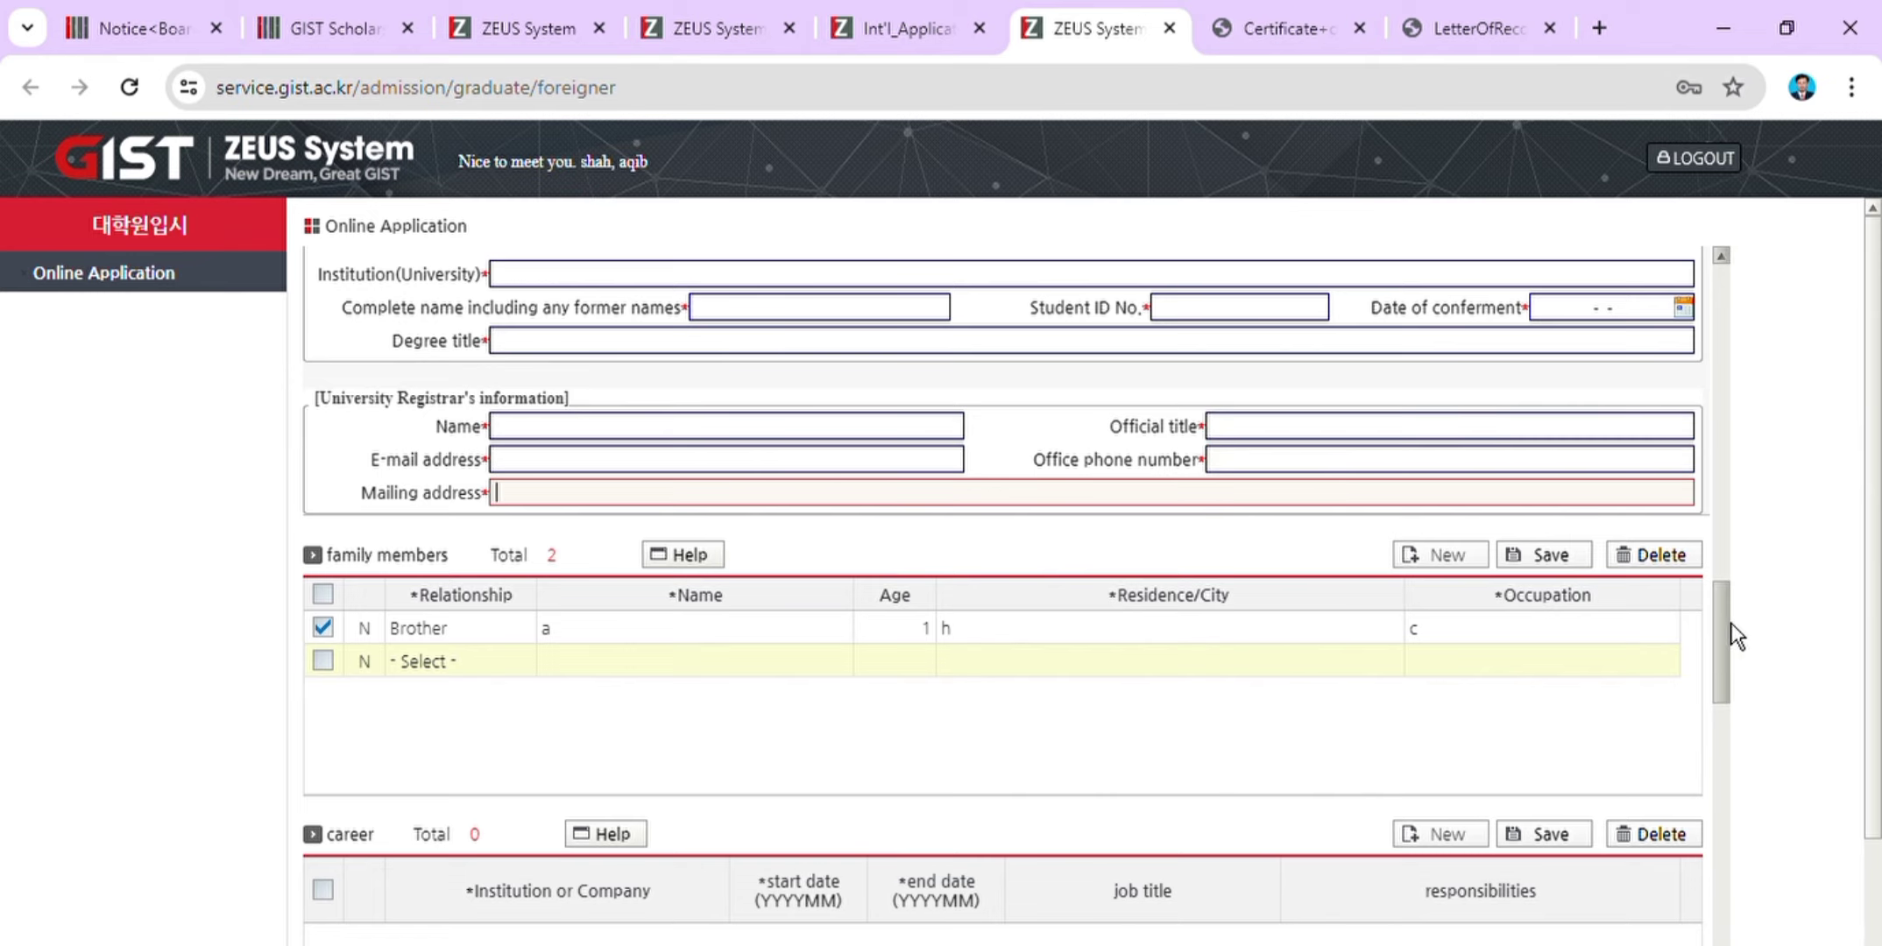
Add a blank row to the family members table and set the Brother entry's name to the sample text "dfddf".
left_click_drag(1730, 623, 1731, 655)
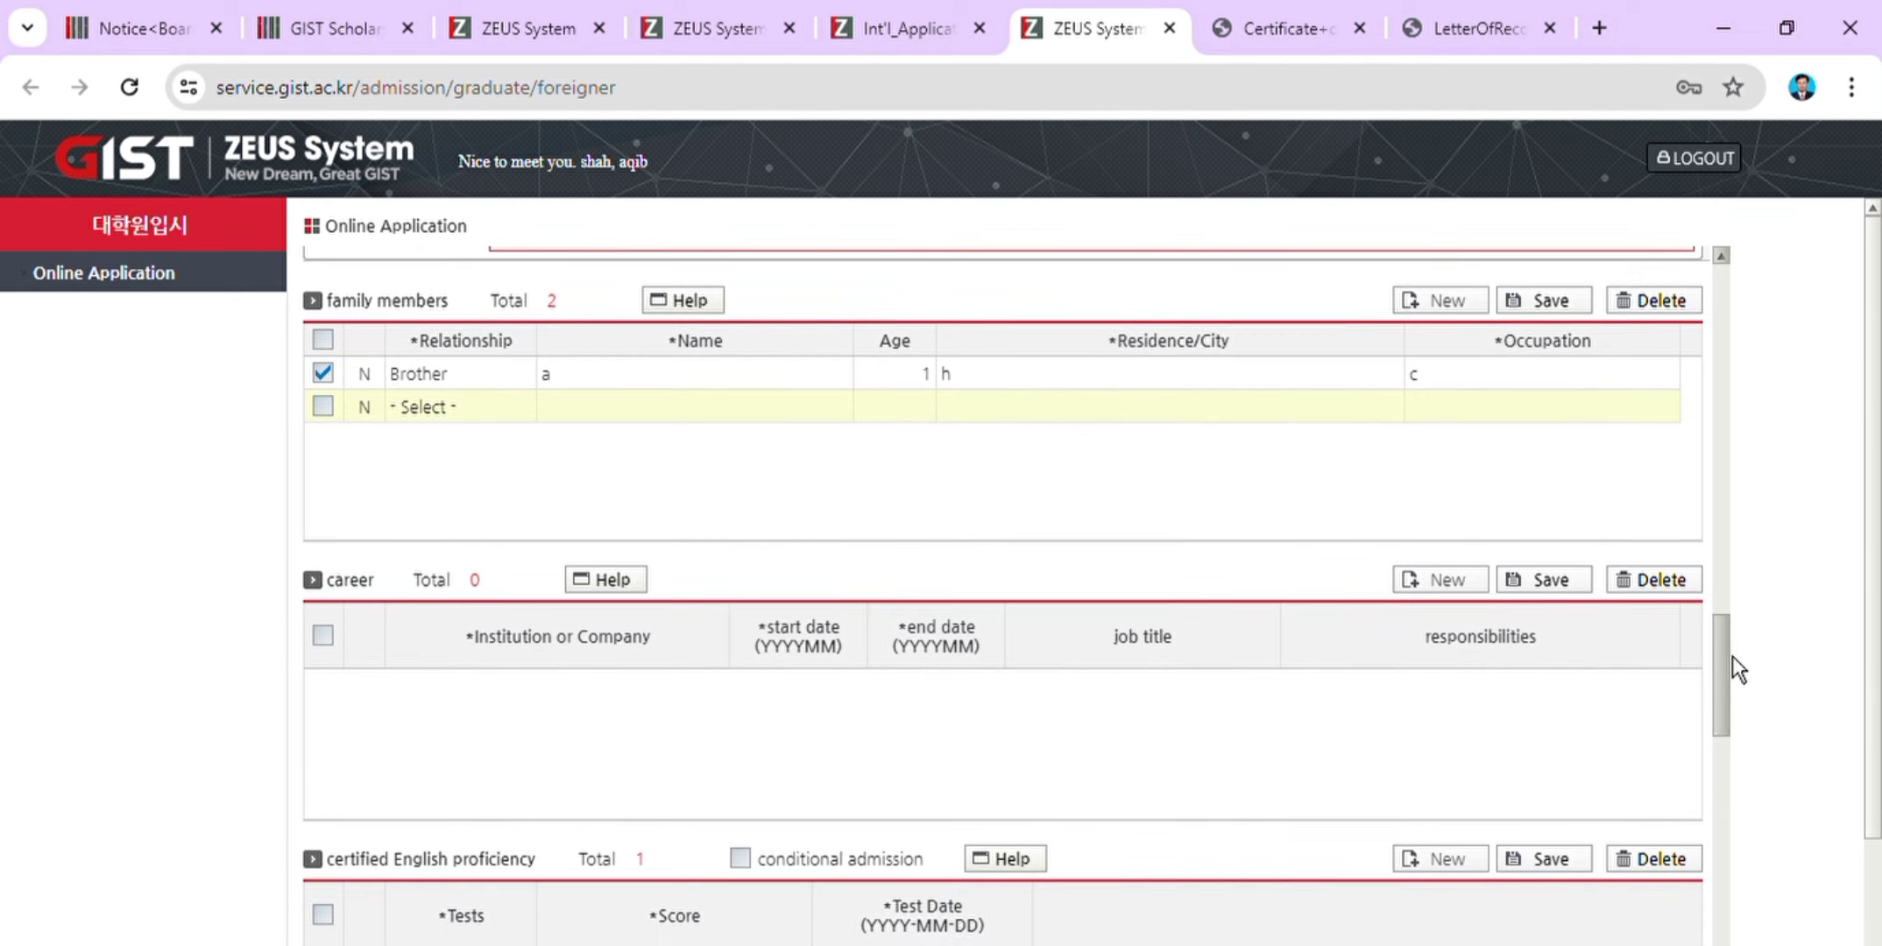
left_click(1440, 311)
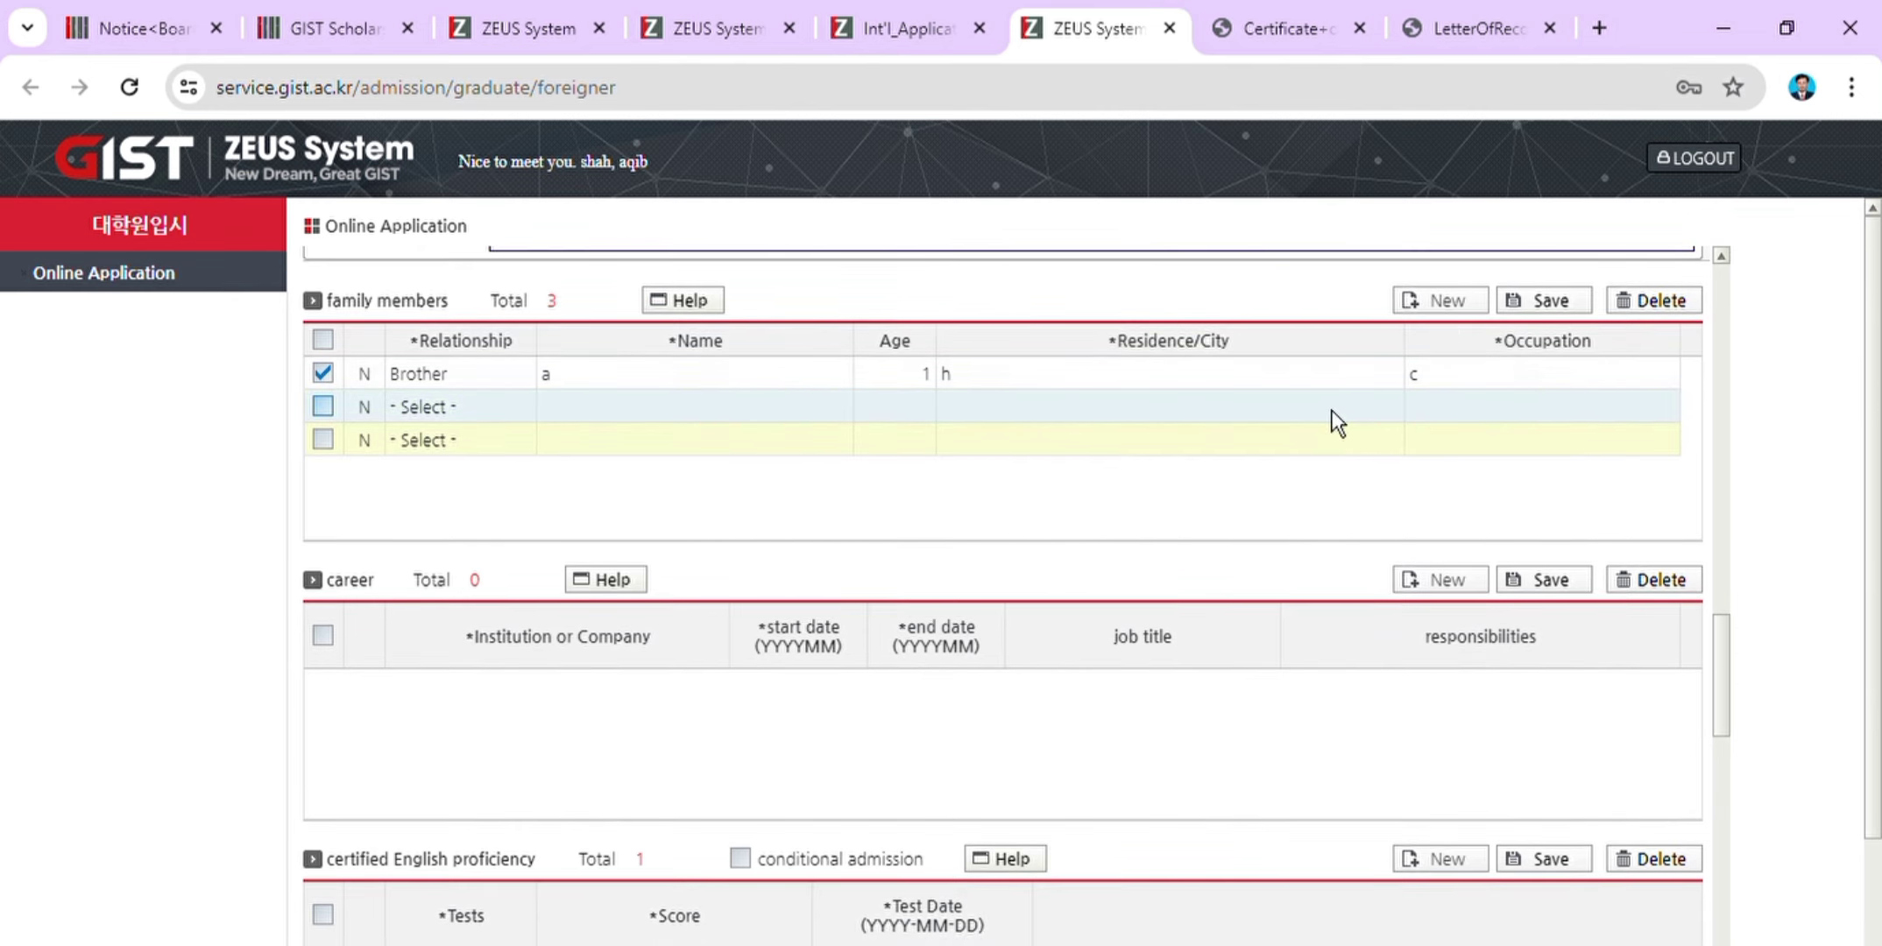
double_click(738, 375)
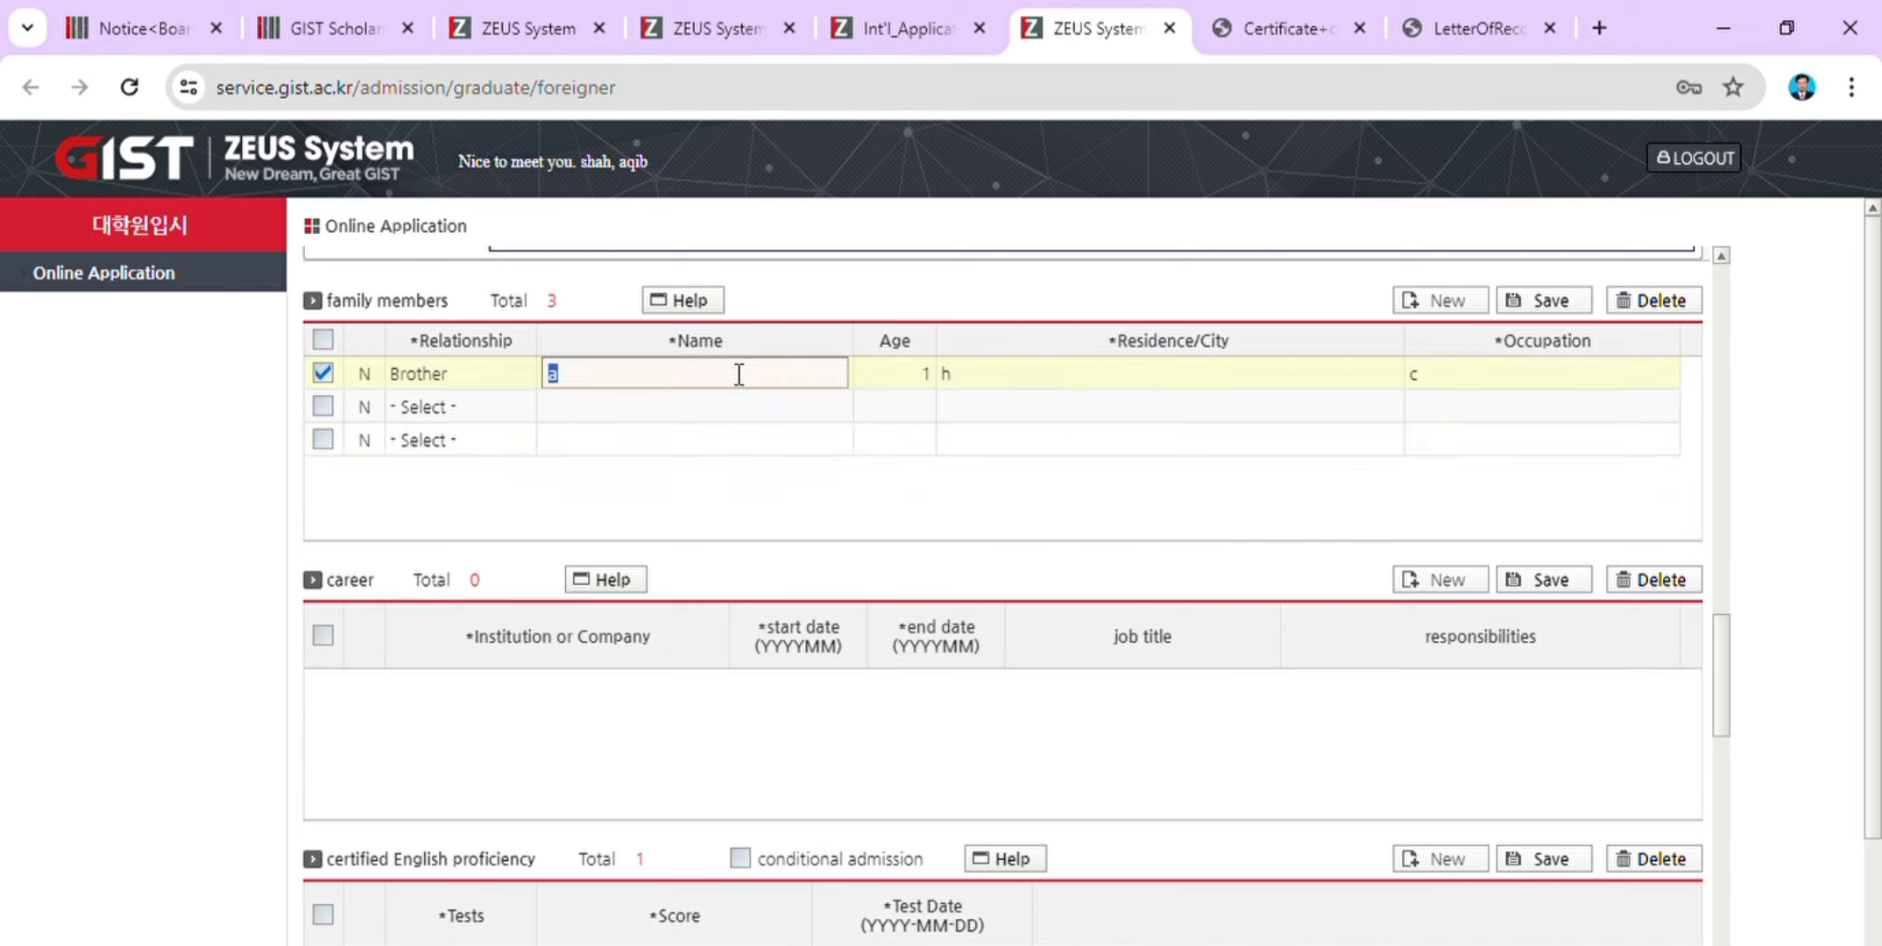
type("dfddf")
left_click(165, 519)
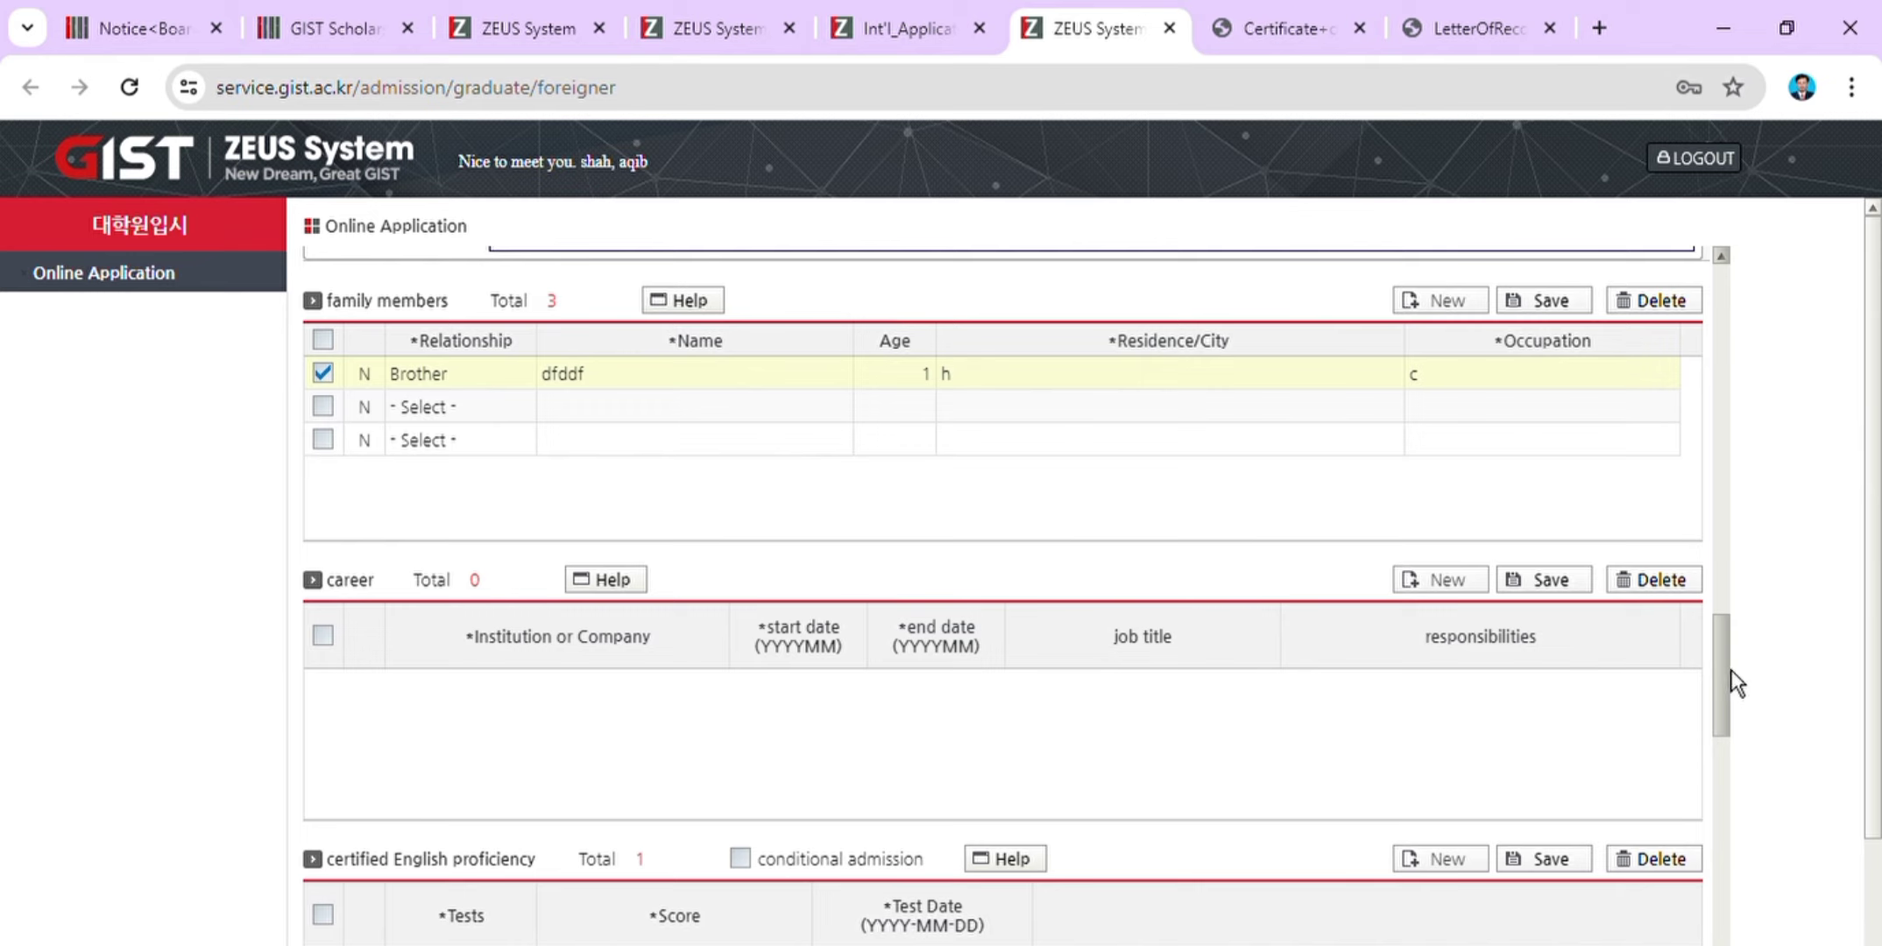
Select conditional admission in the certified English proficiency section.
left_click_drag(1730, 669, 1723, 709)
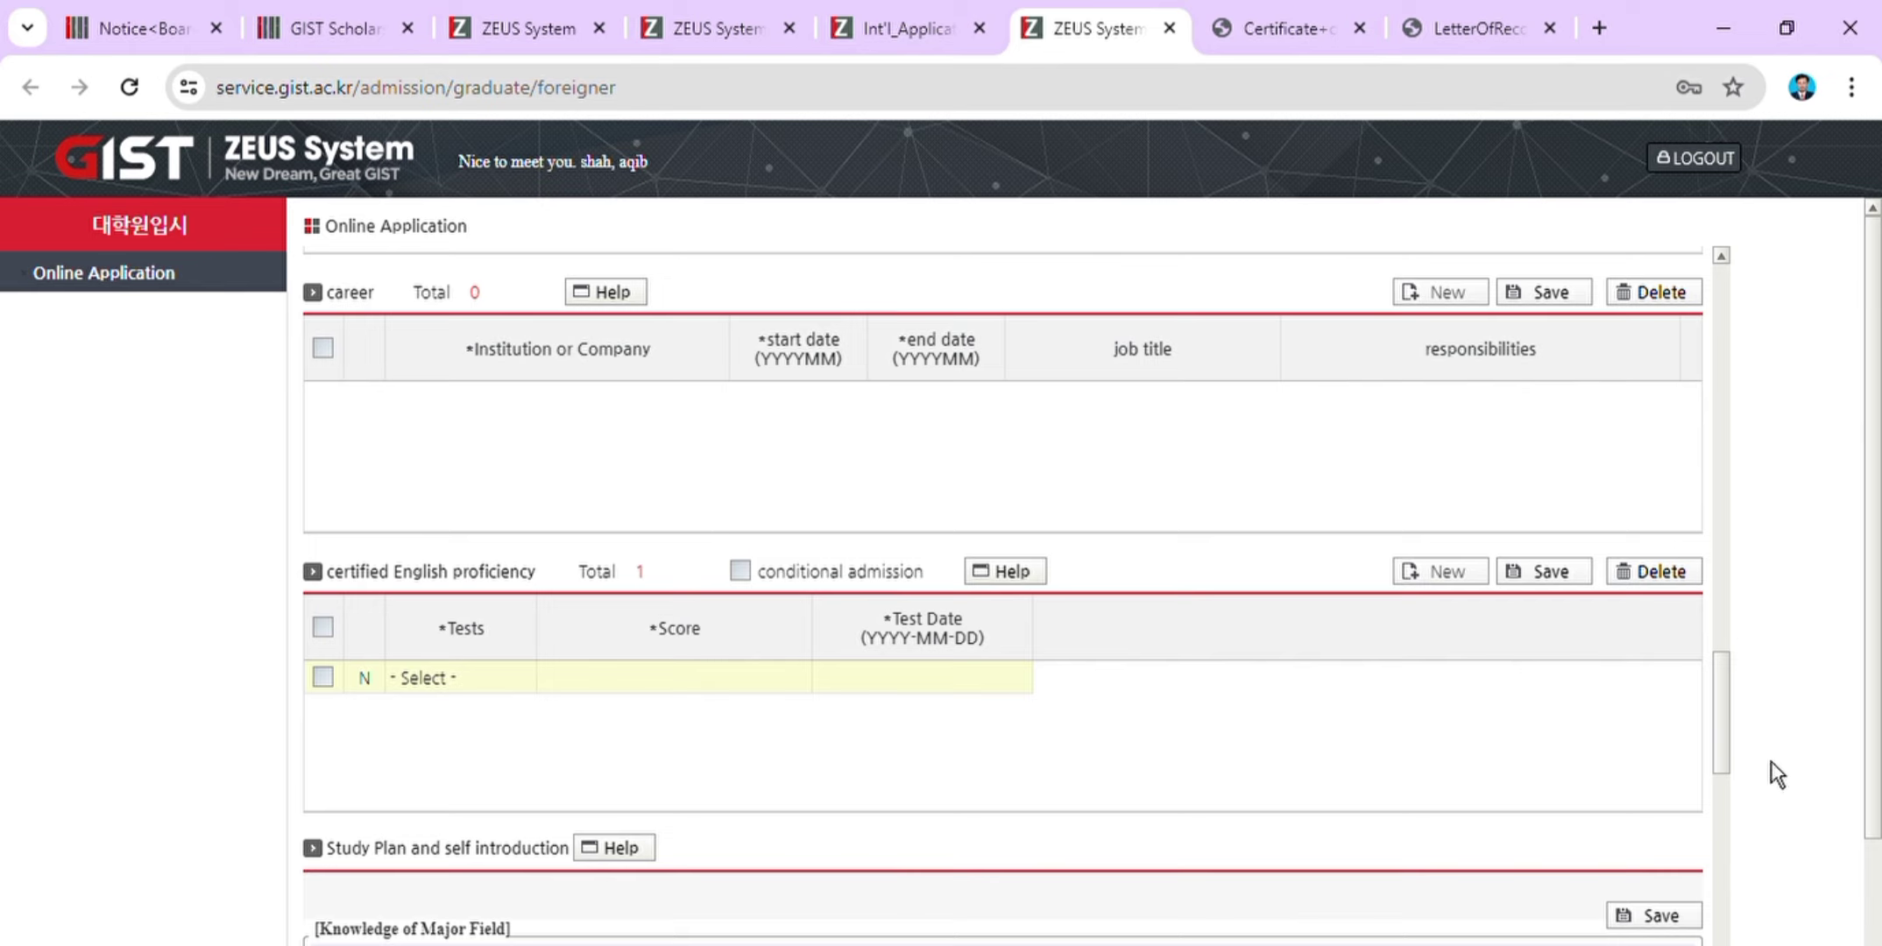
left_click_drag(1732, 765, 1724, 795)
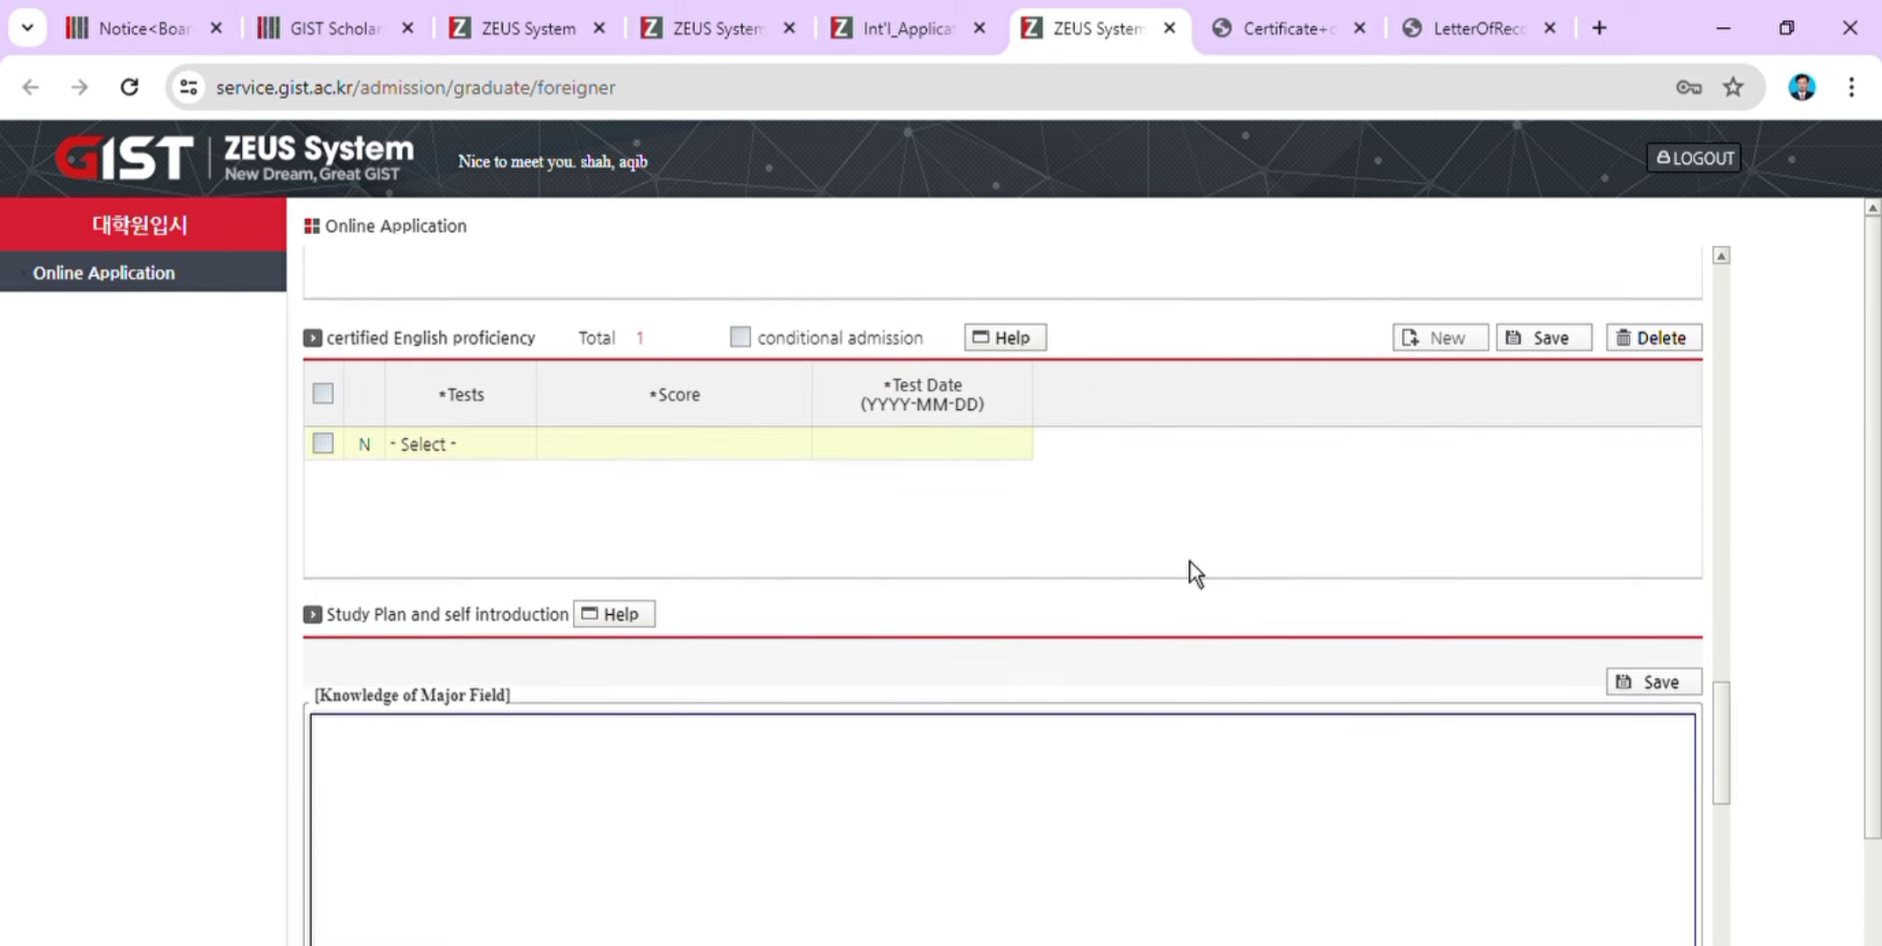
left_click(783, 449)
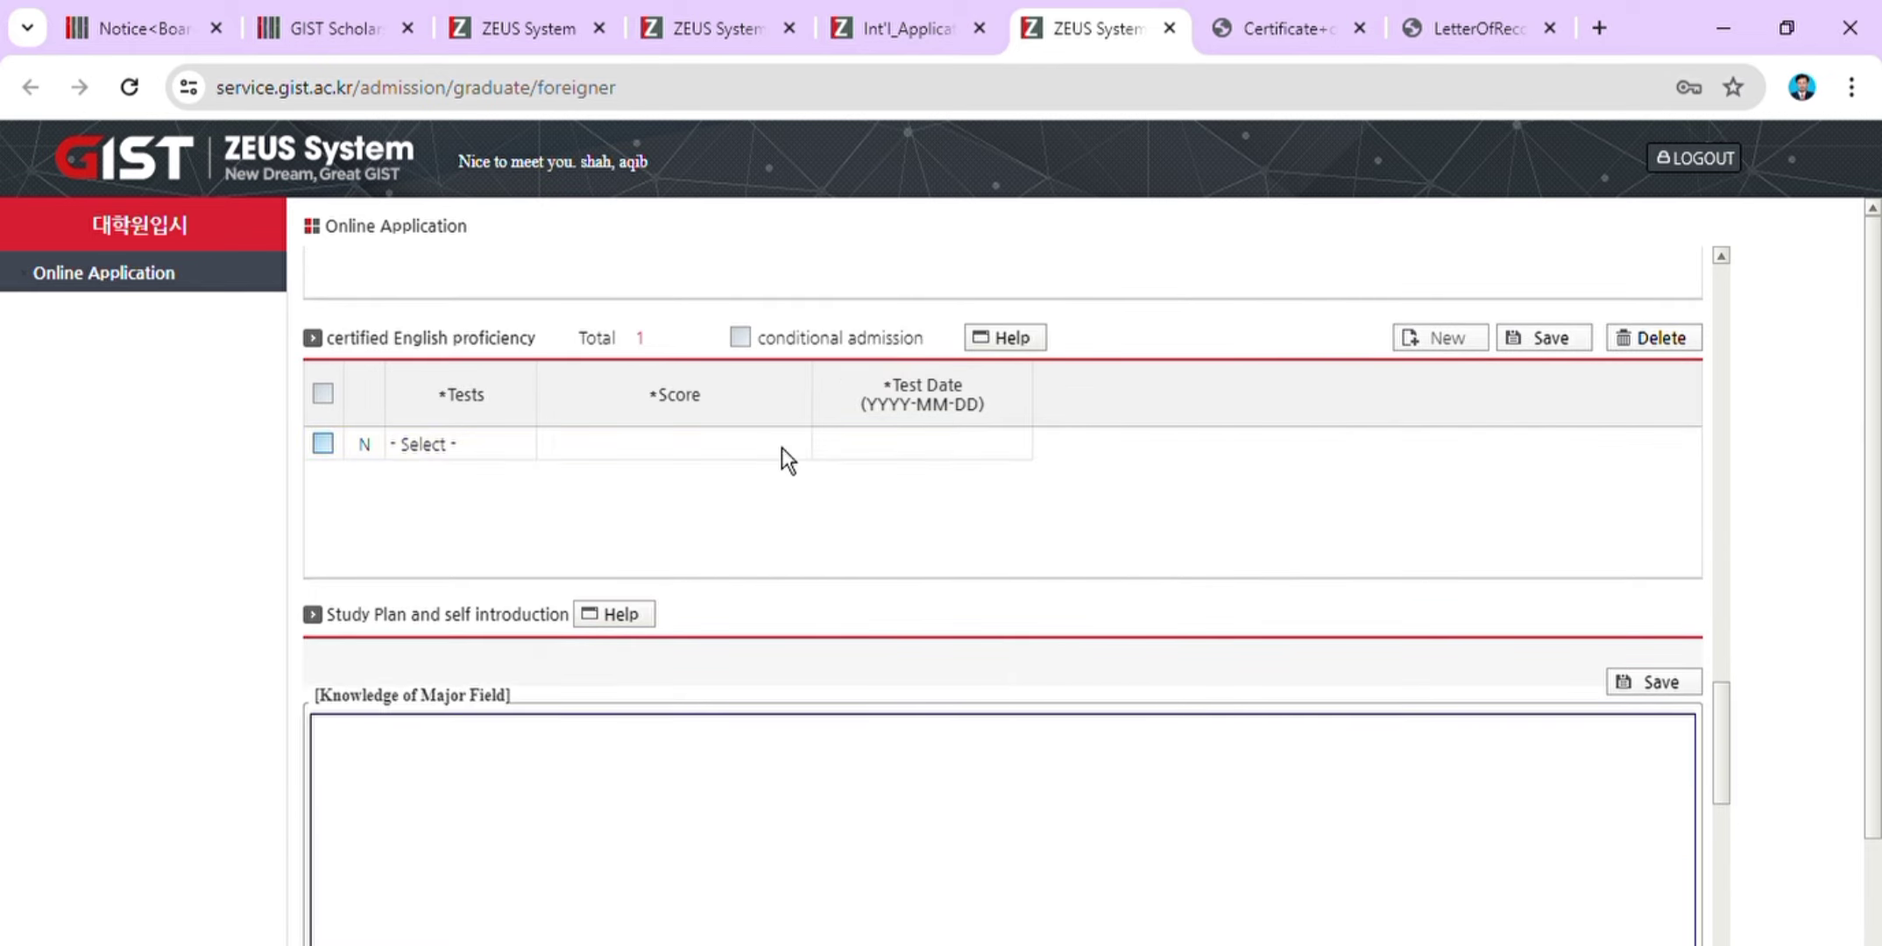
left_click(745, 354)
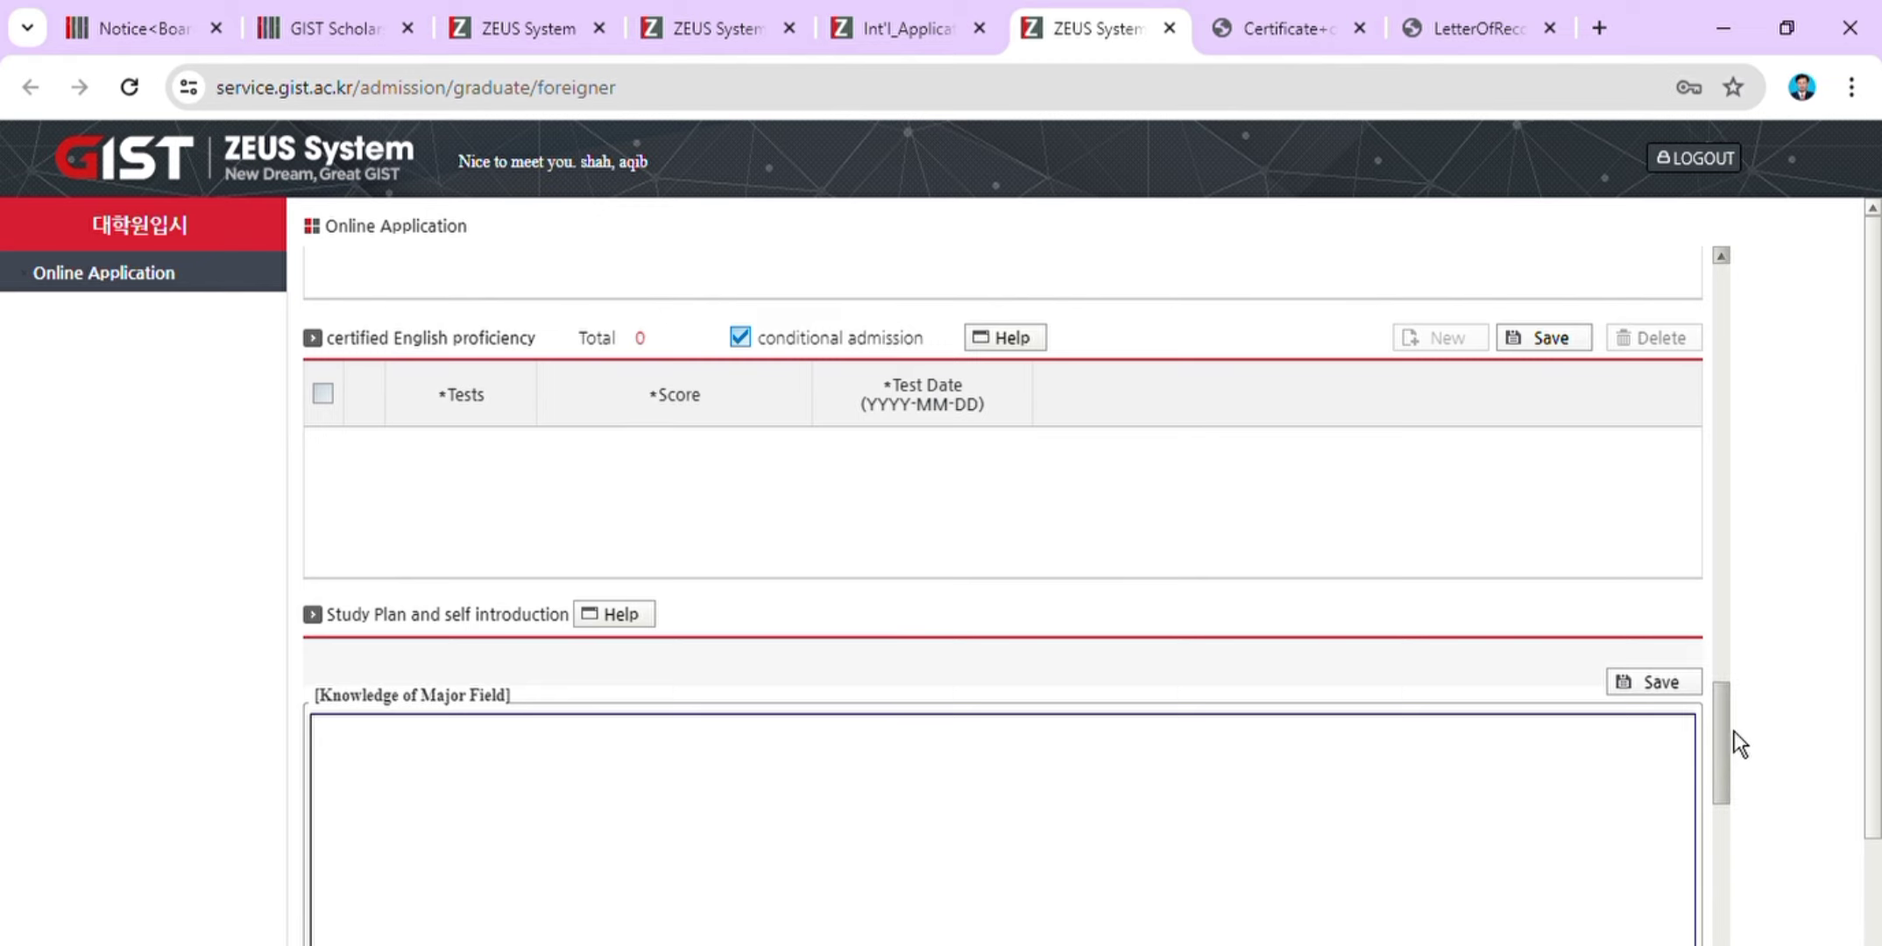
Look through the study plan and self introduction essay sections, from Knowledge of Major Field to Self Introduction.
mouse_move(1731, 730)
left_mouse_down()
mouse_move(1730, 783)
mouse_move(1727, 760)
left_mouse_up()
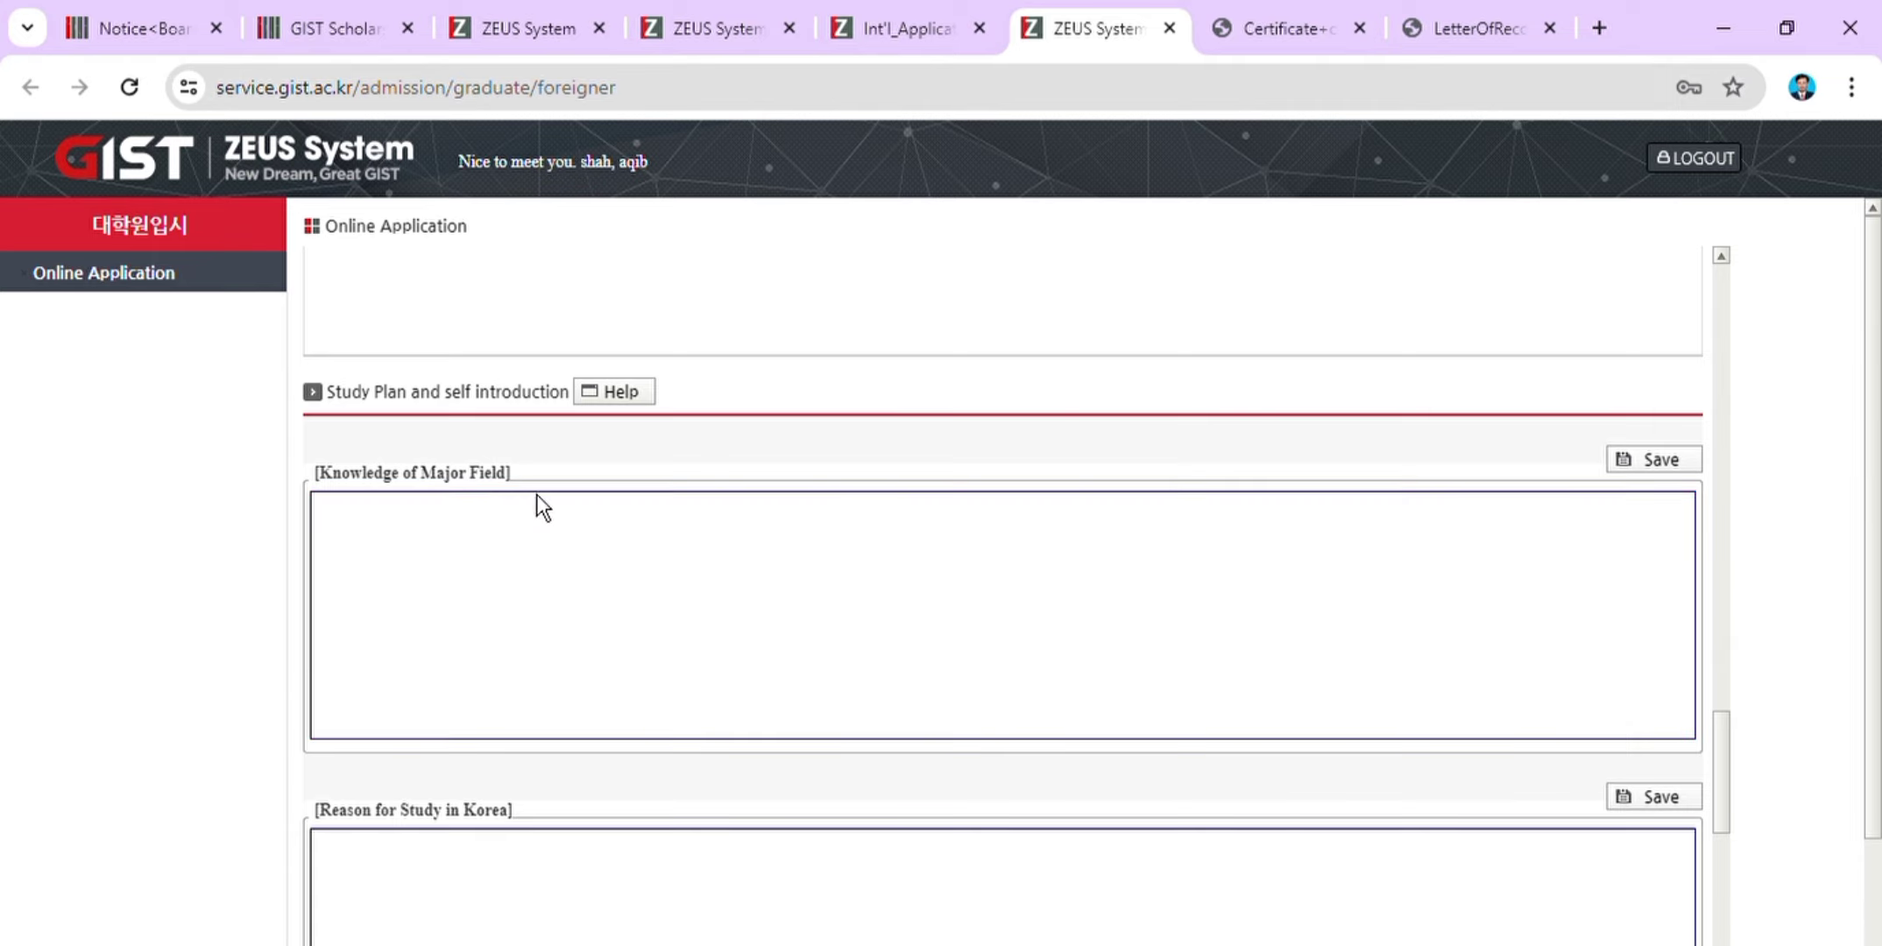
left_click_drag(1732, 811, 1731, 854)
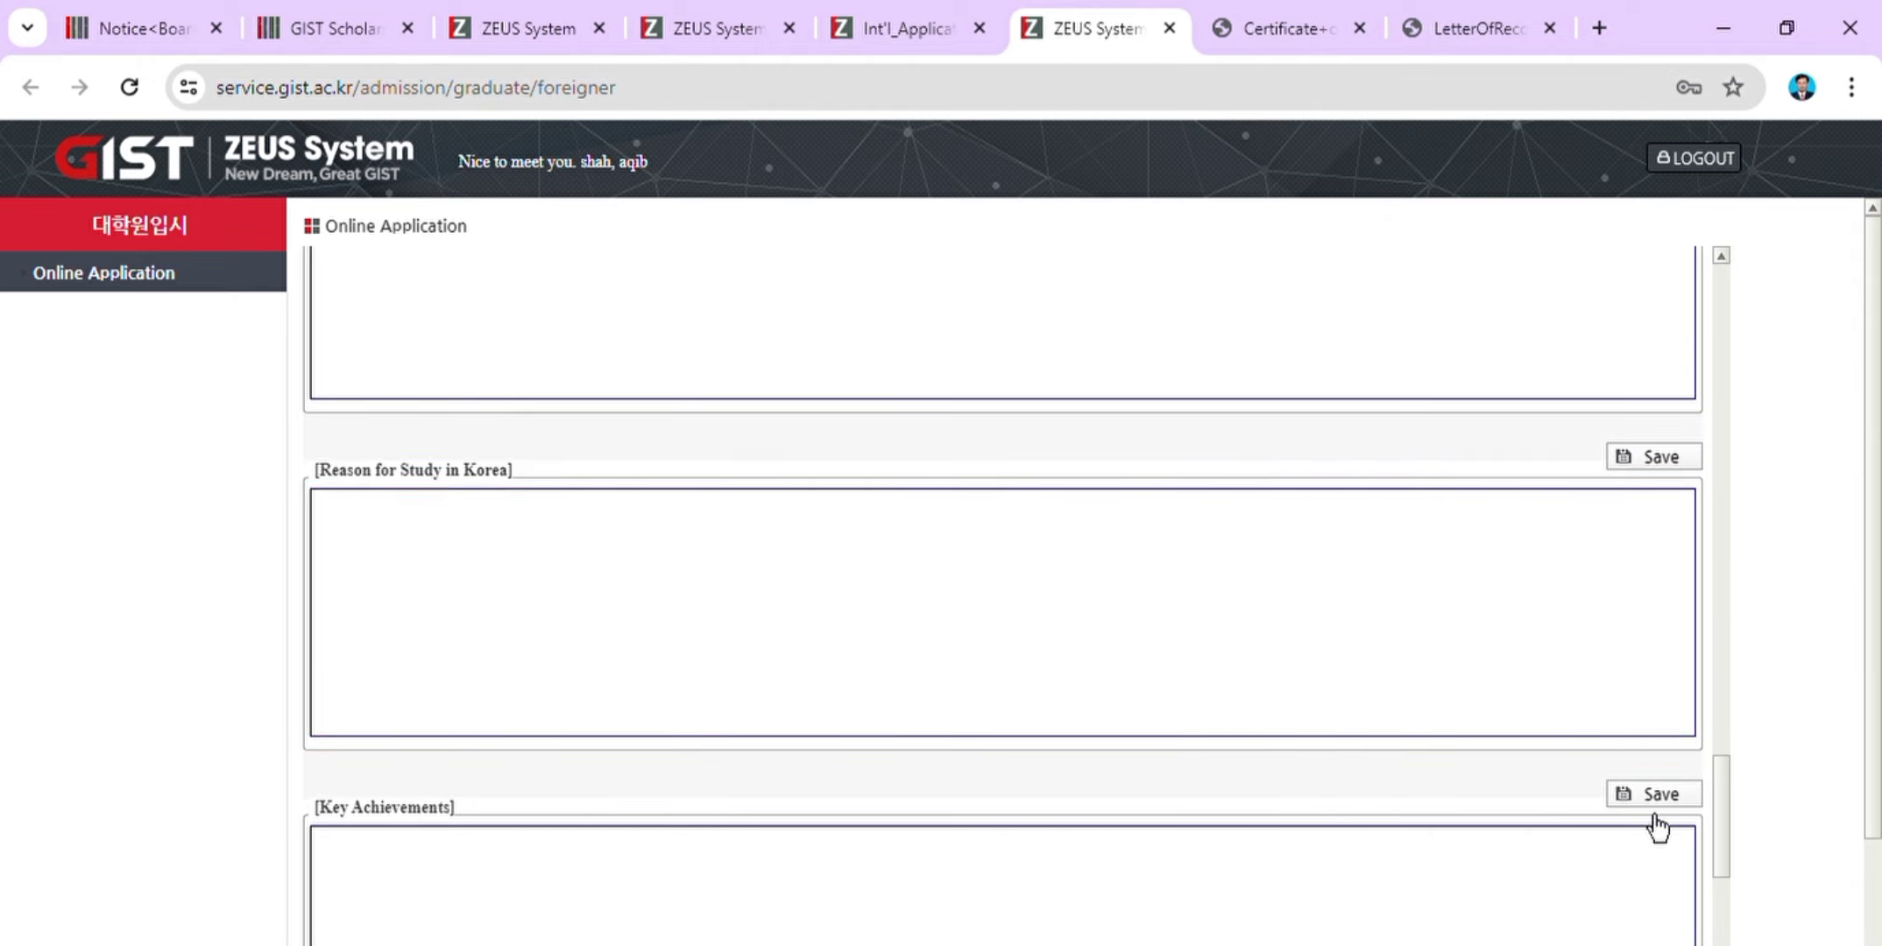
left_click_drag(1734, 826, 1735, 856)
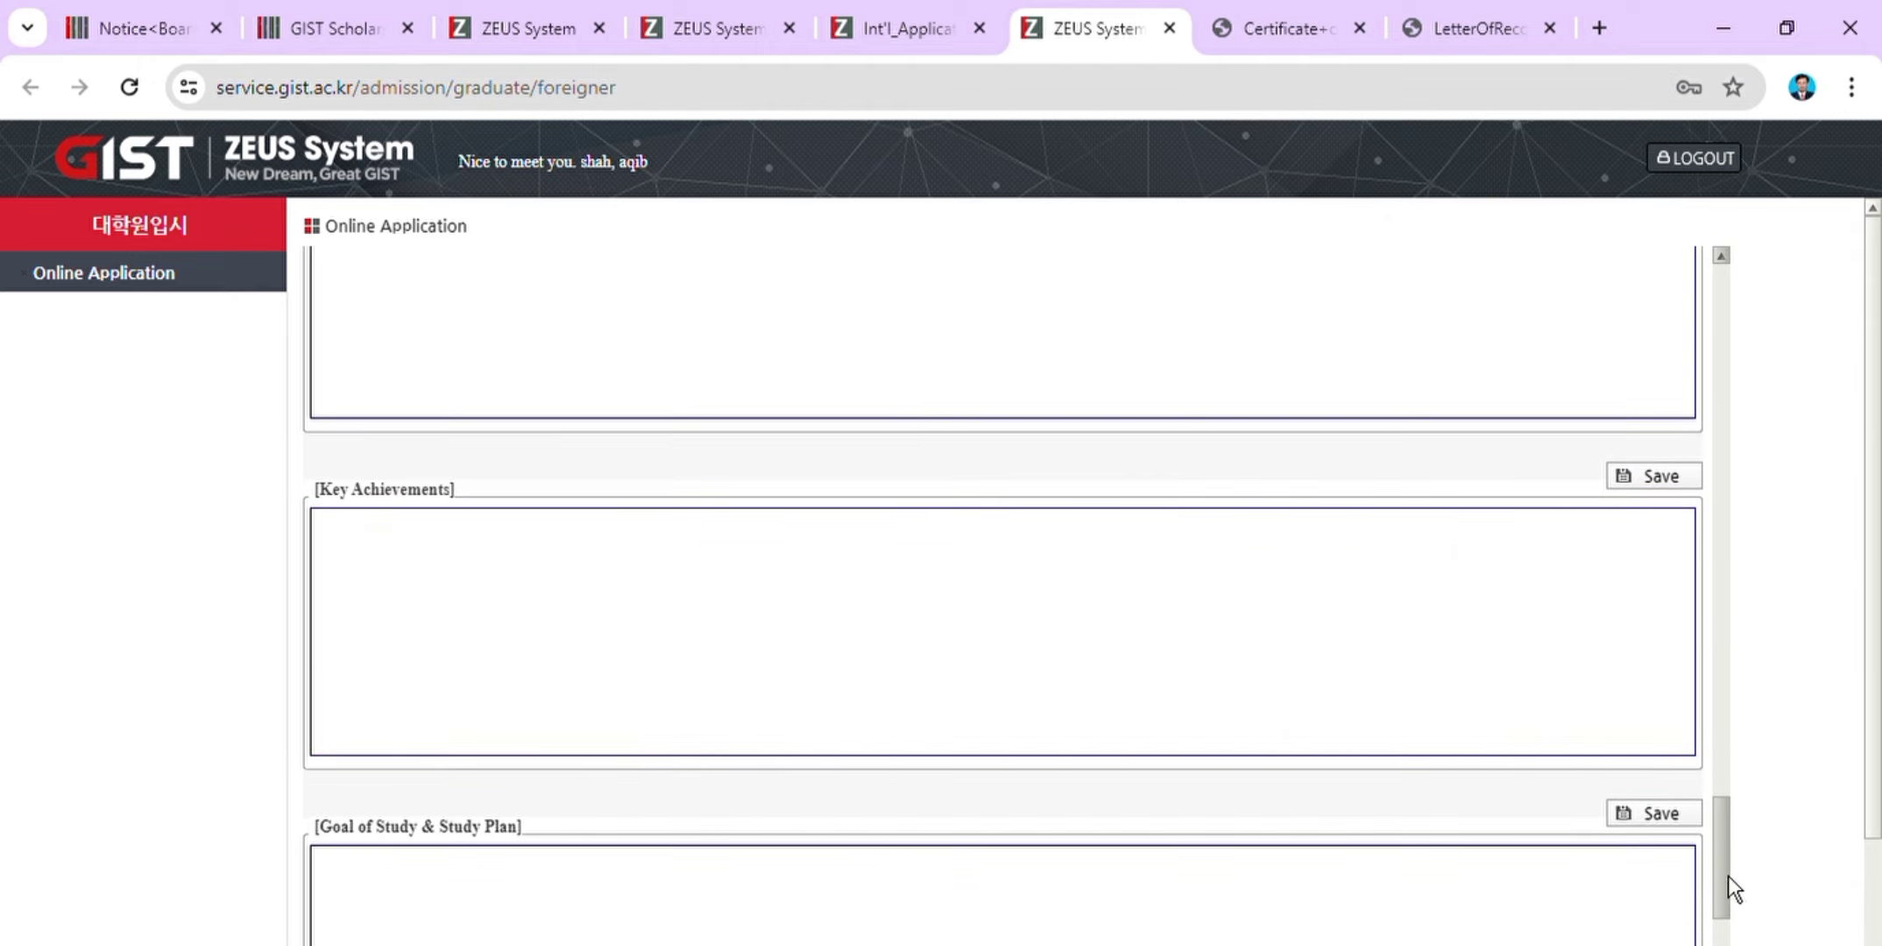
left_click_drag(1728, 876, 1727, 915)
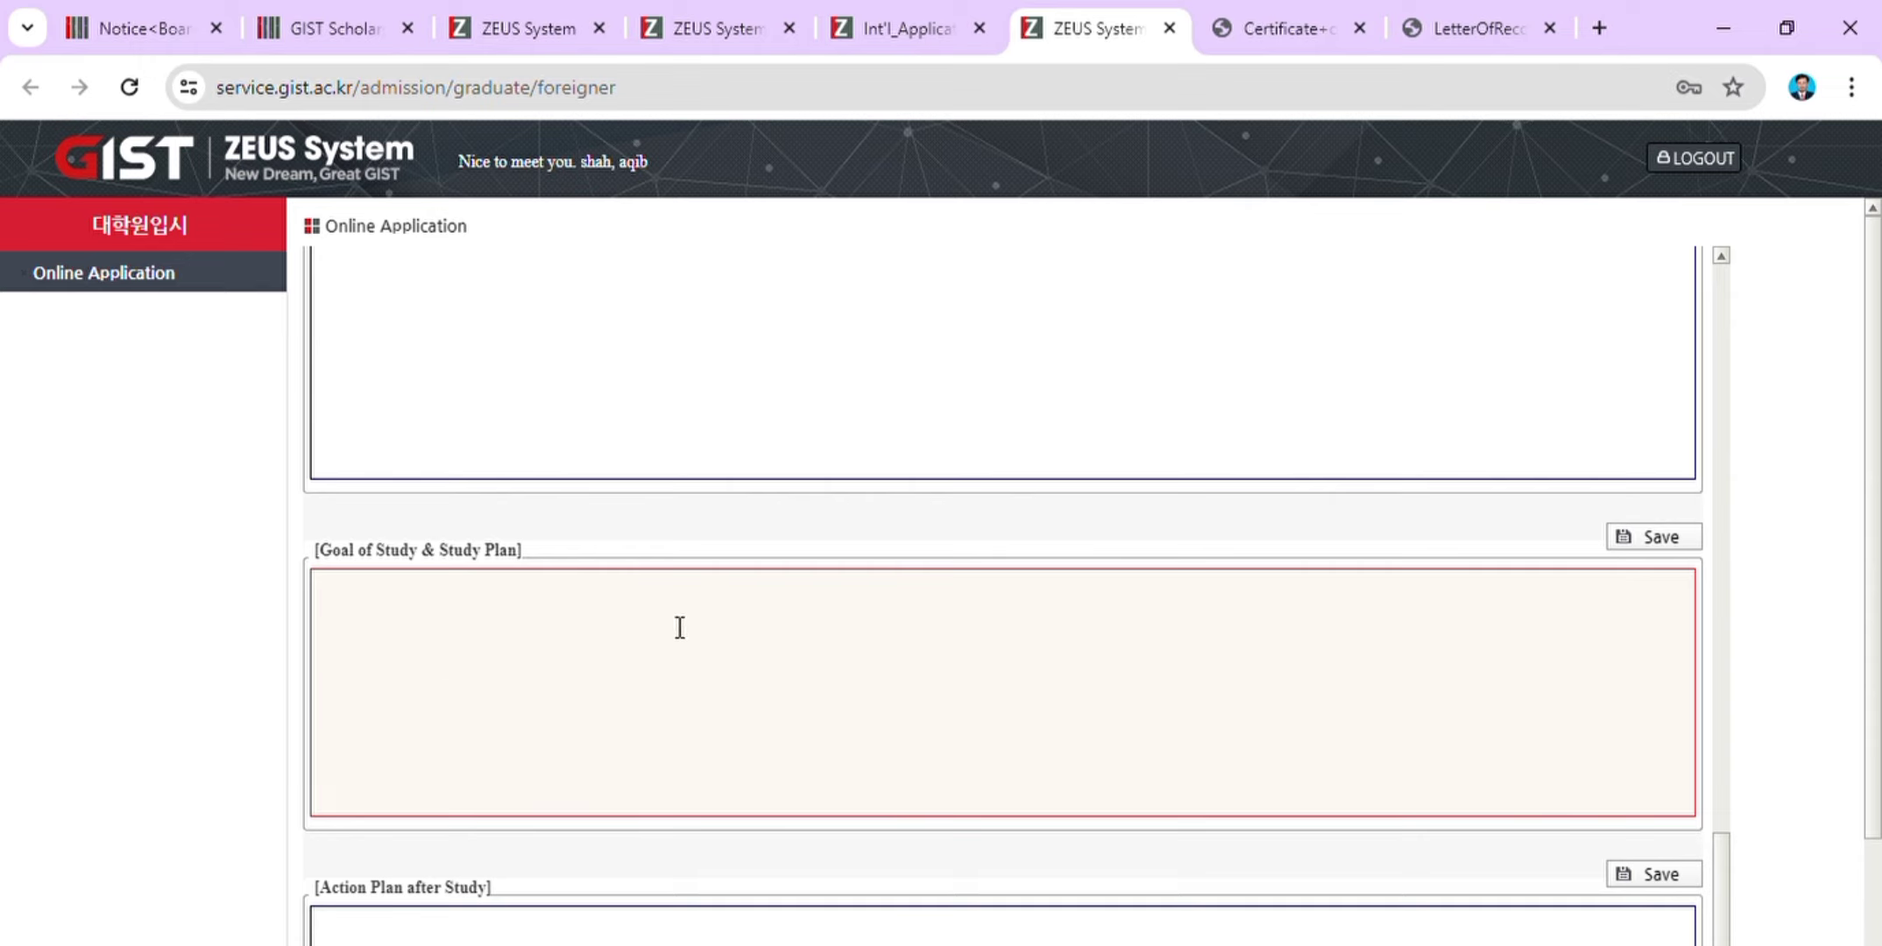
left_click_drag(1722, 930, 1722, 945)
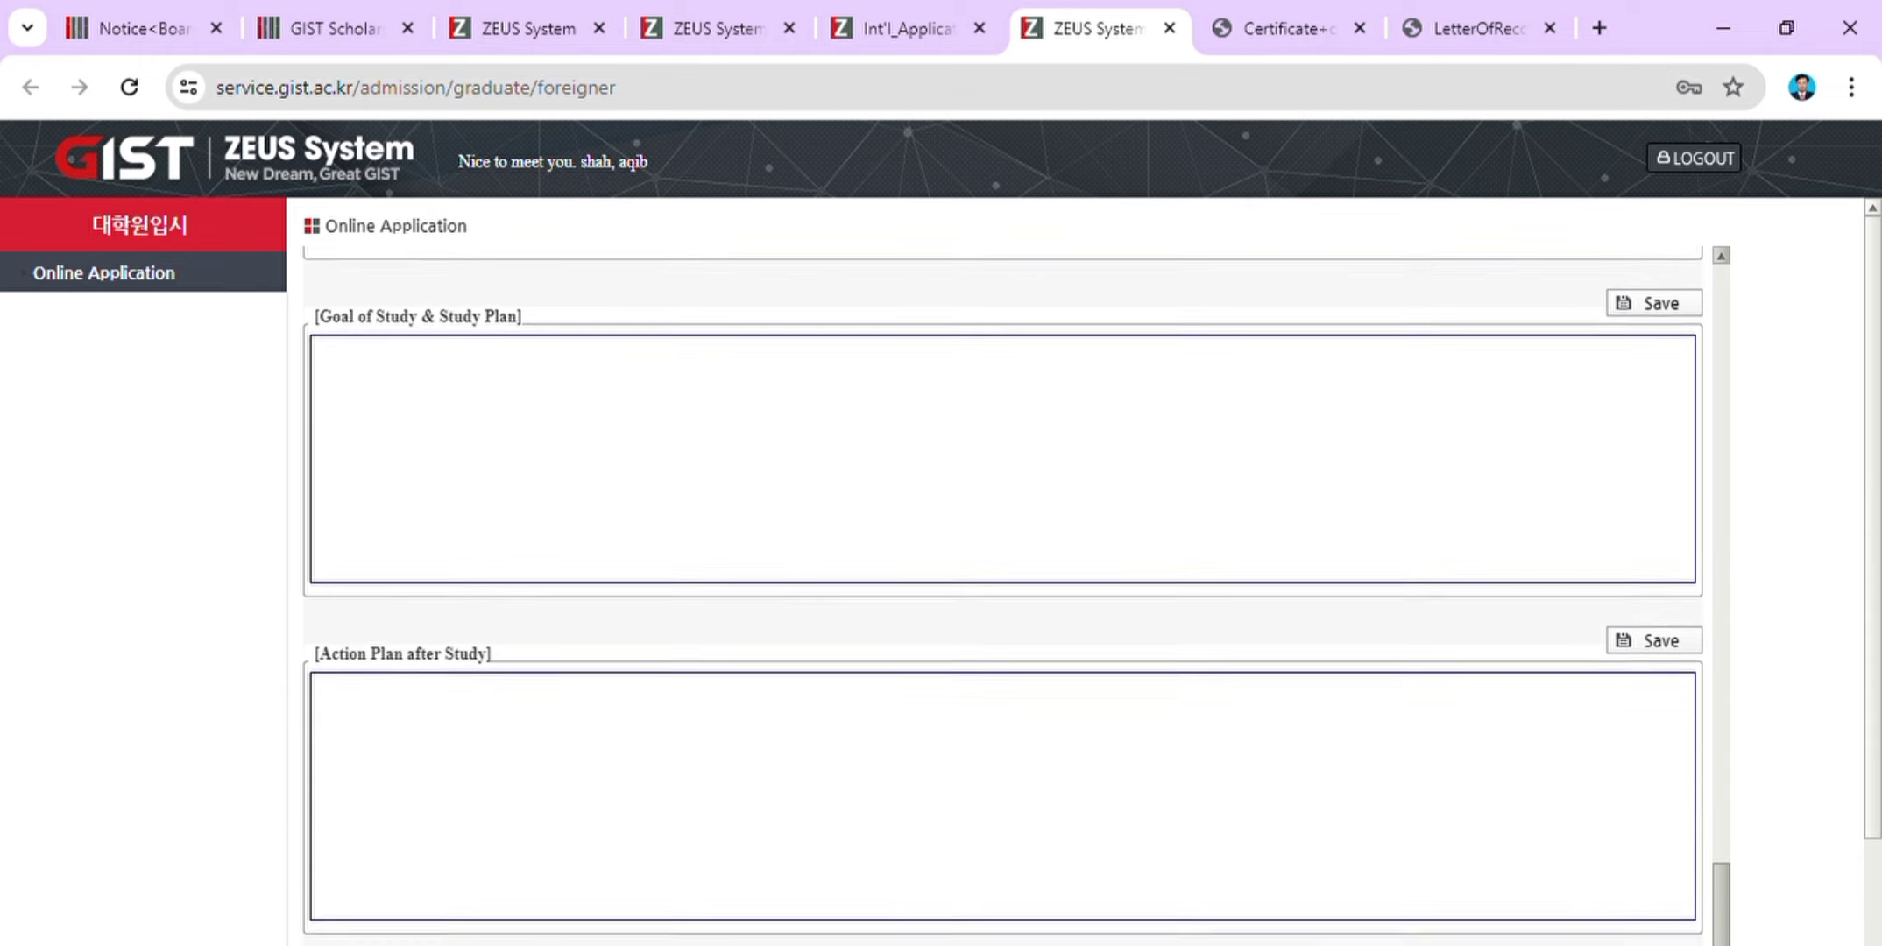
scroll(718, 673, "down", 2)
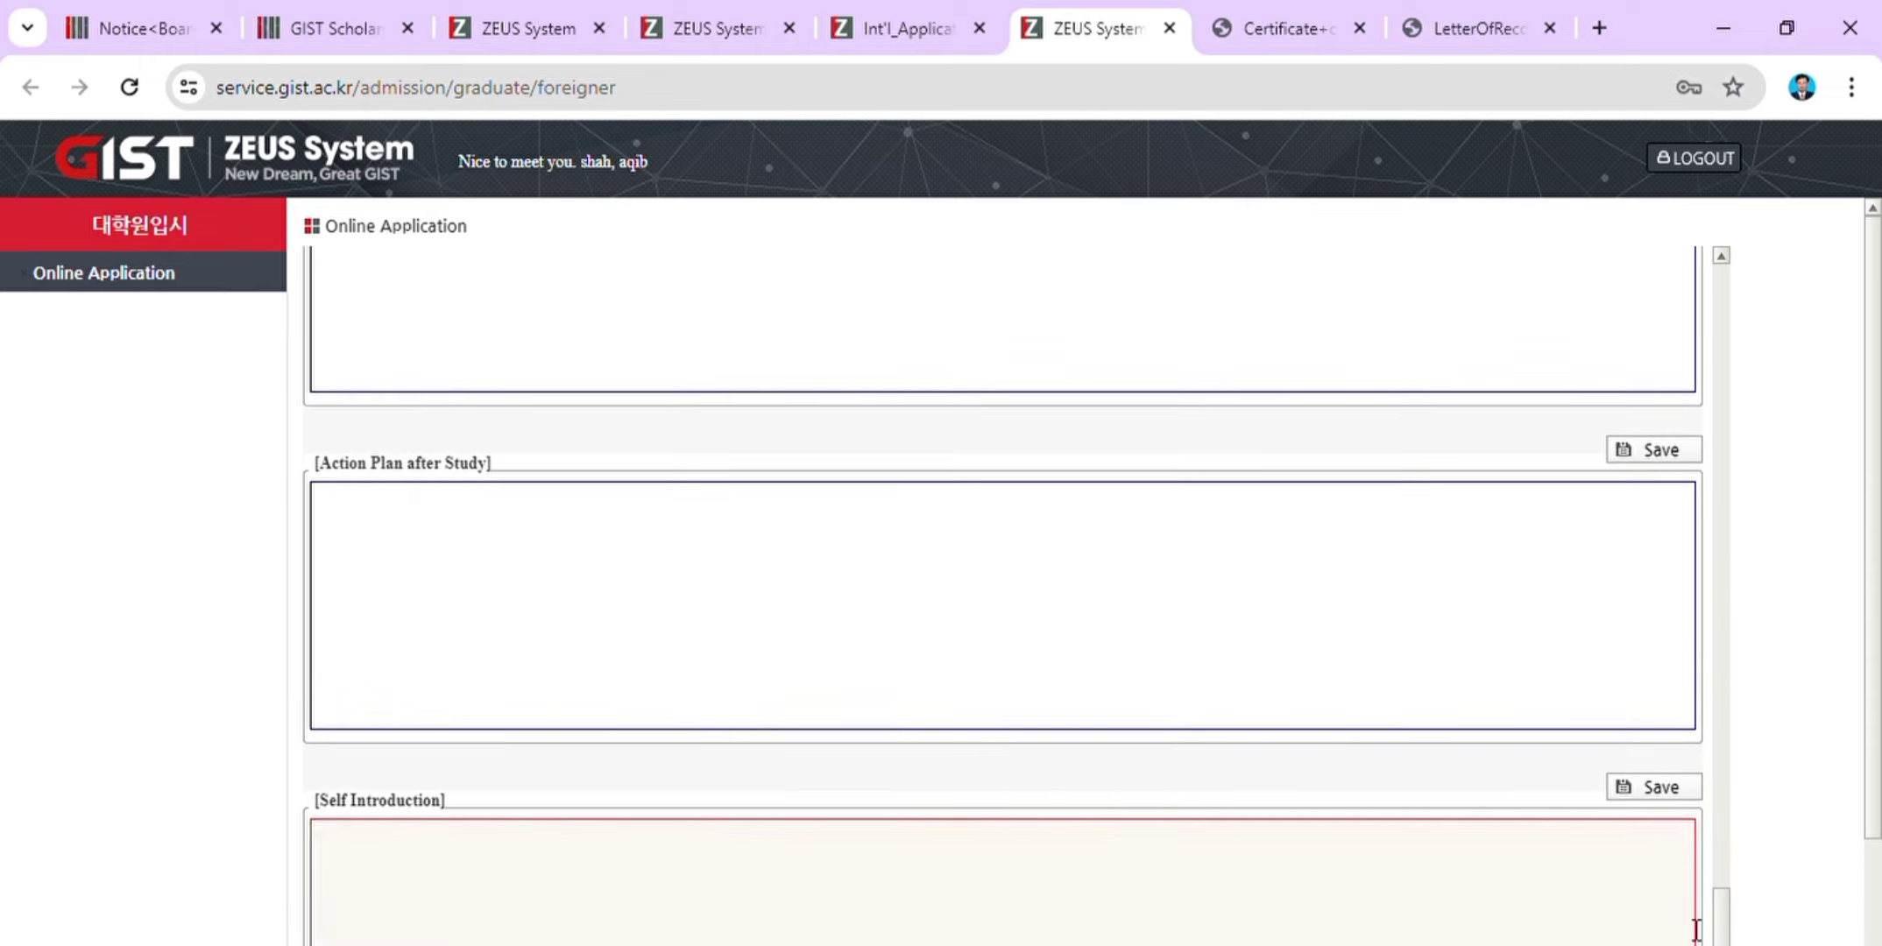
left_click_drag(1722, 934, 1722, 945)
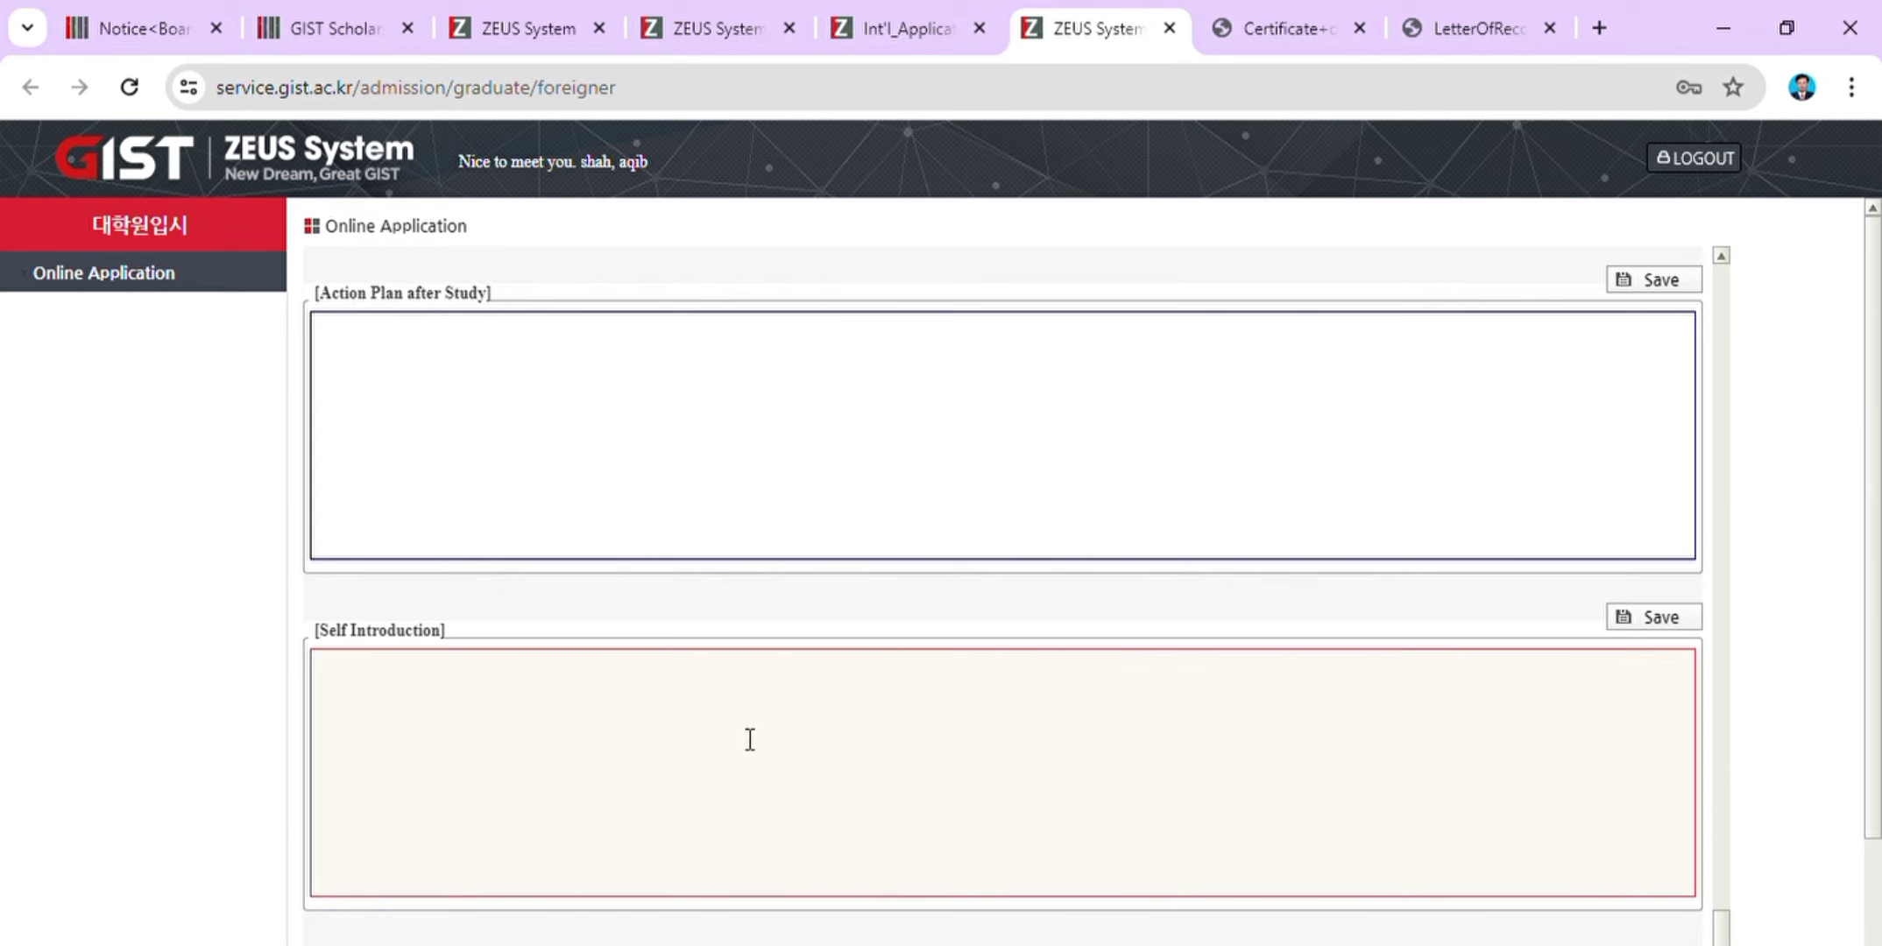
Read the Document Submission requirements for degrees, transcripts, English proficiency, passport and recommendation letters.
scroll(1697, 793, "down", 4)
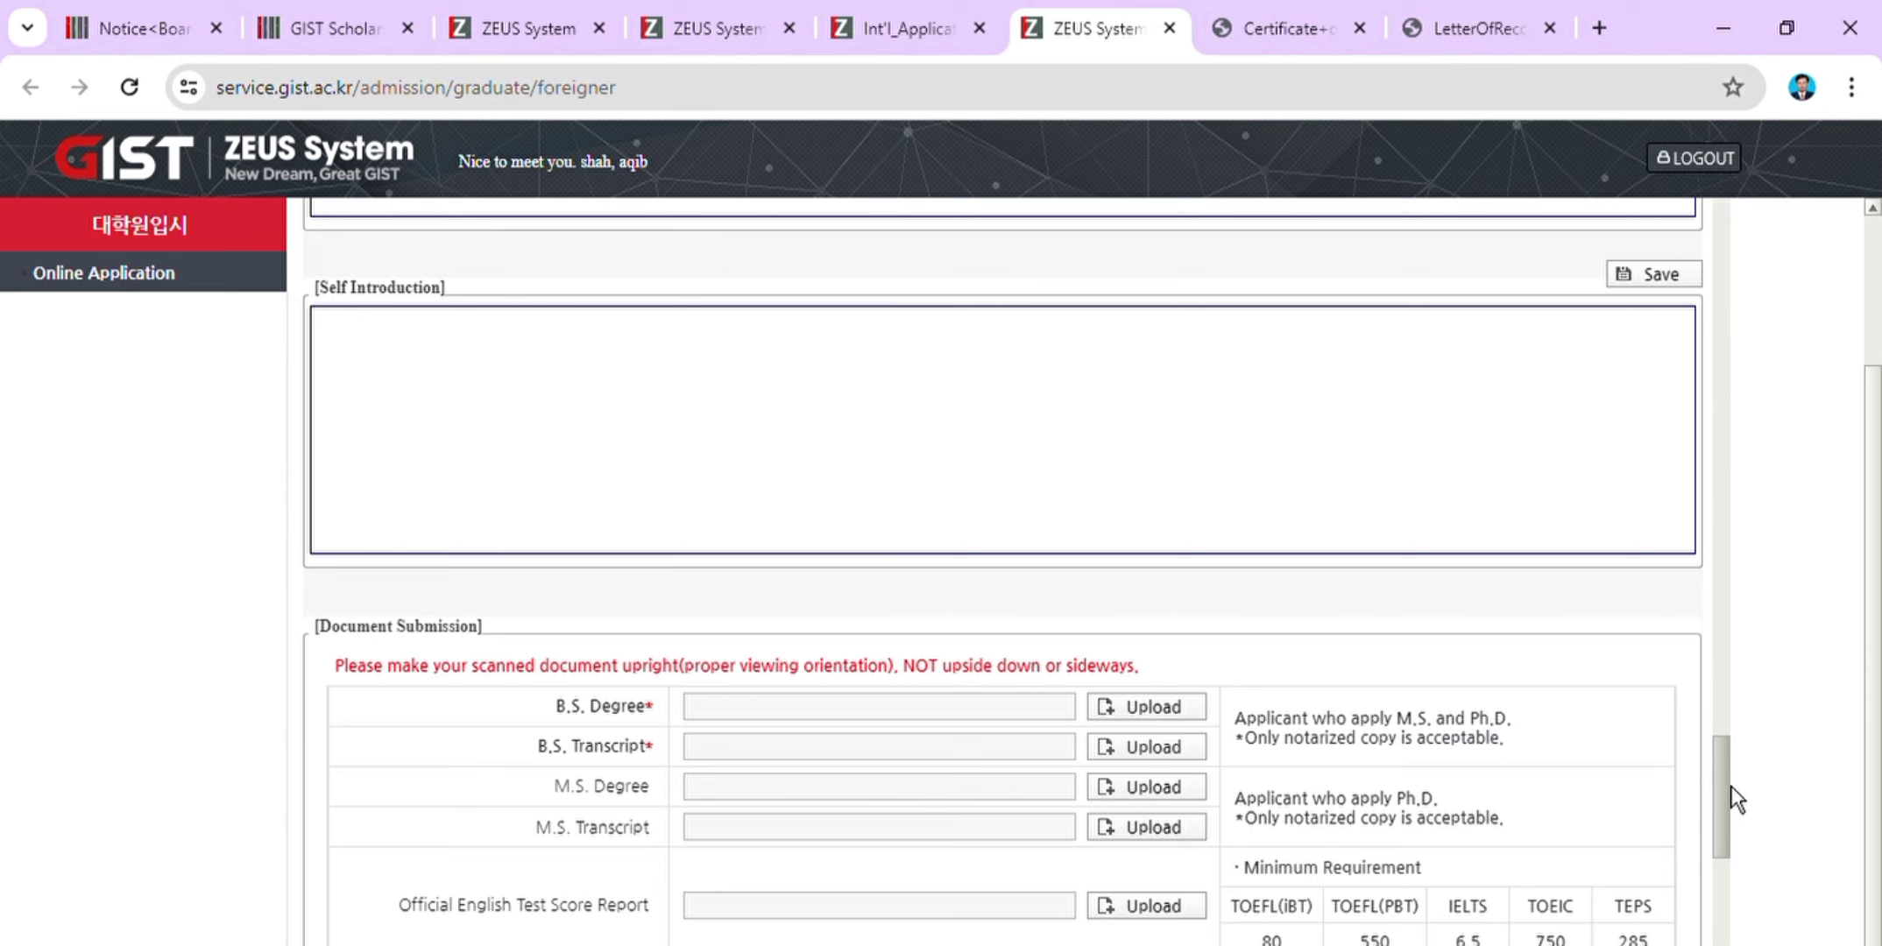
left_click_drag(1730, 787, 1731, 824)
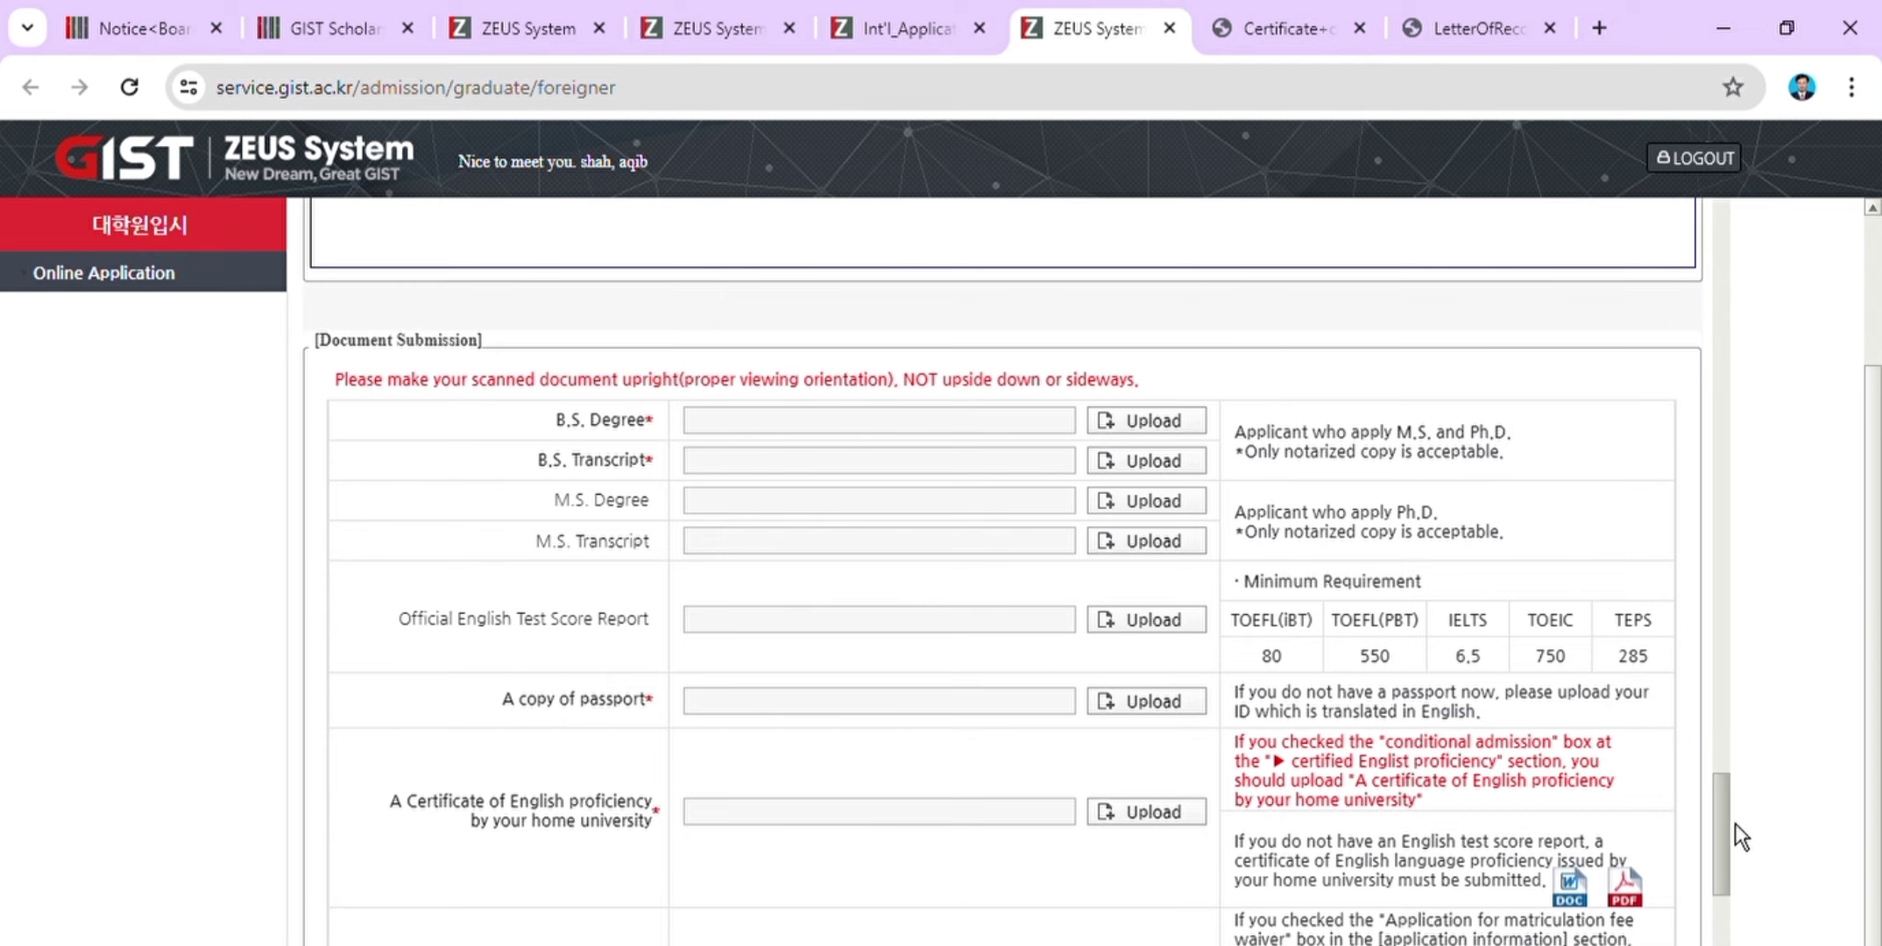
scroll(1735, 828, "down", 1)
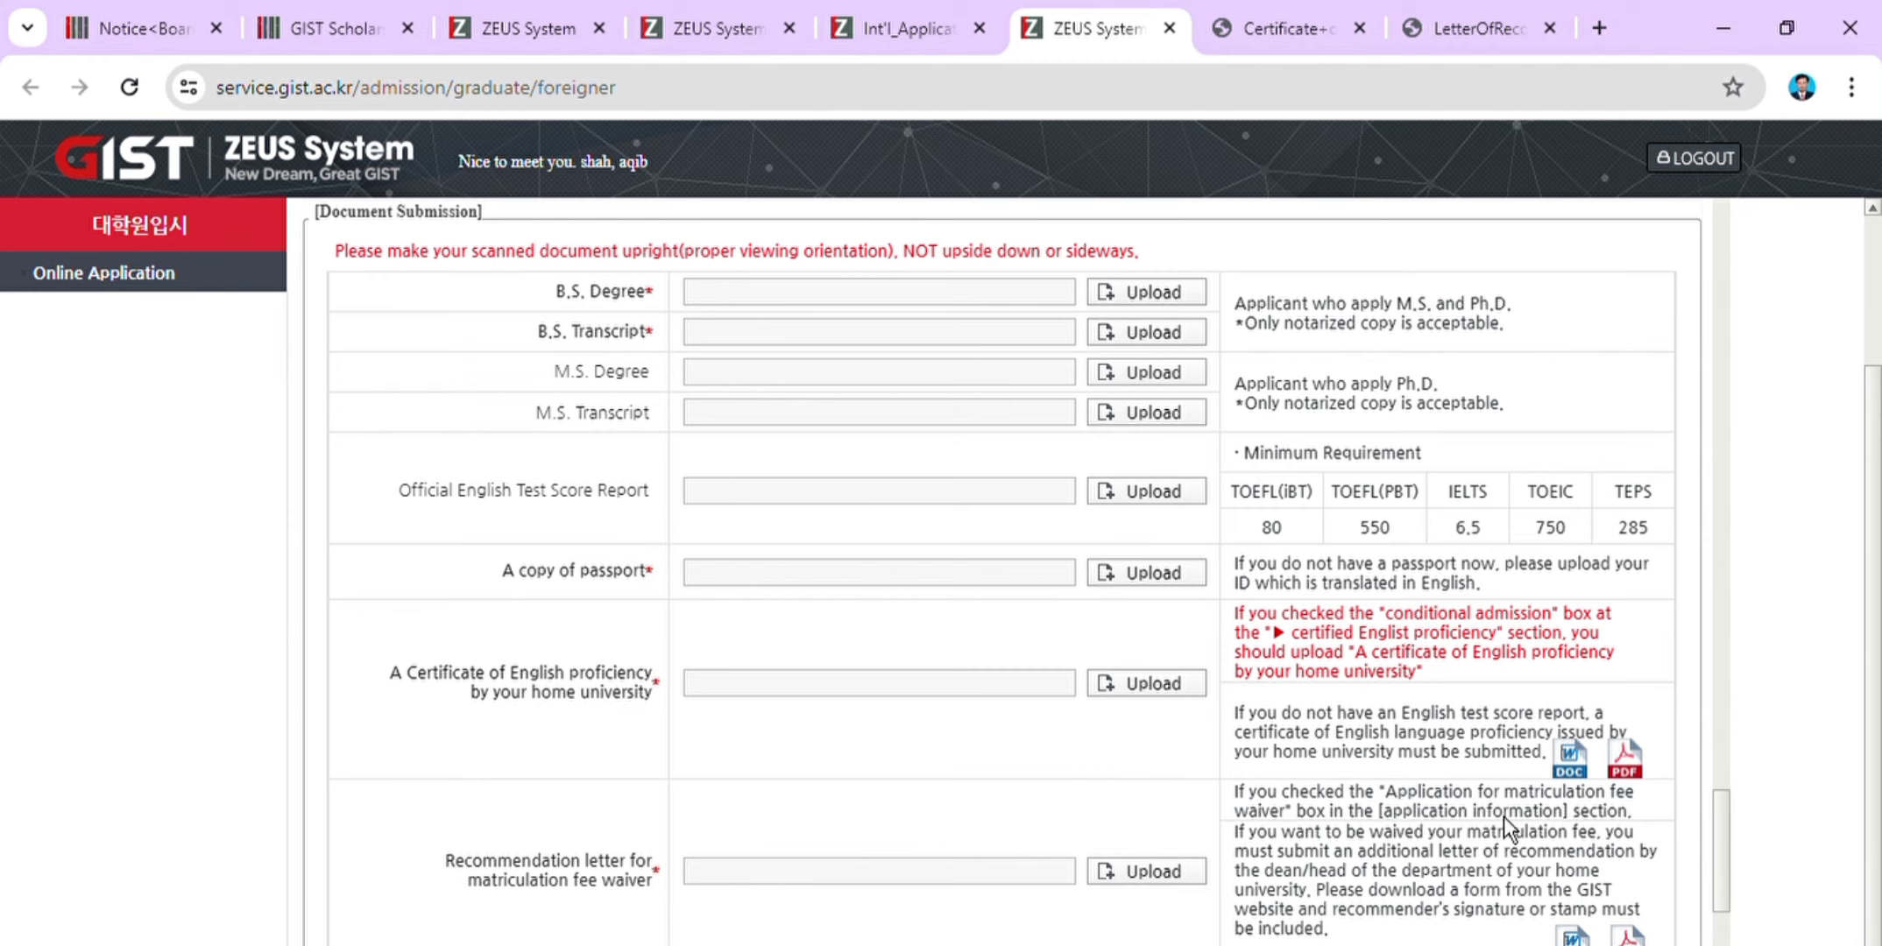
left_click_drag(1742, 844, 1743, 880)
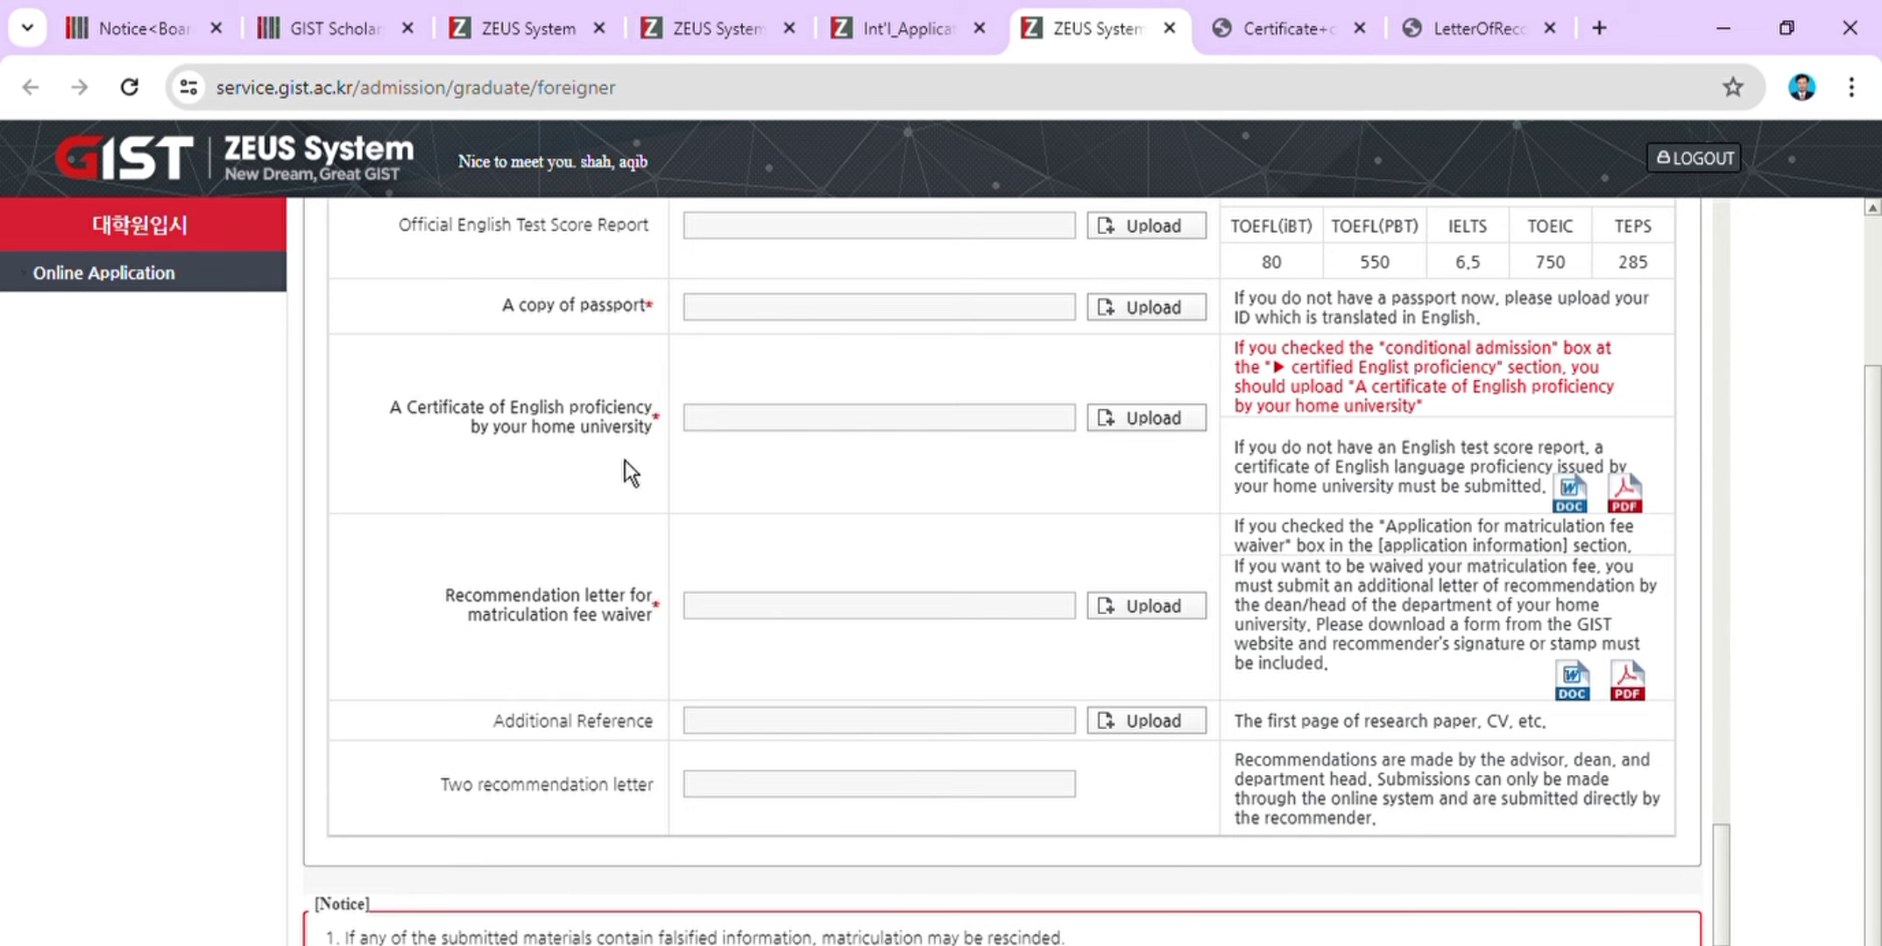
View the Certificate of English Language Proficiency form and the Letter of Recommendation for the Matriculation Fee Waiver form.
left_click(1309, 26)
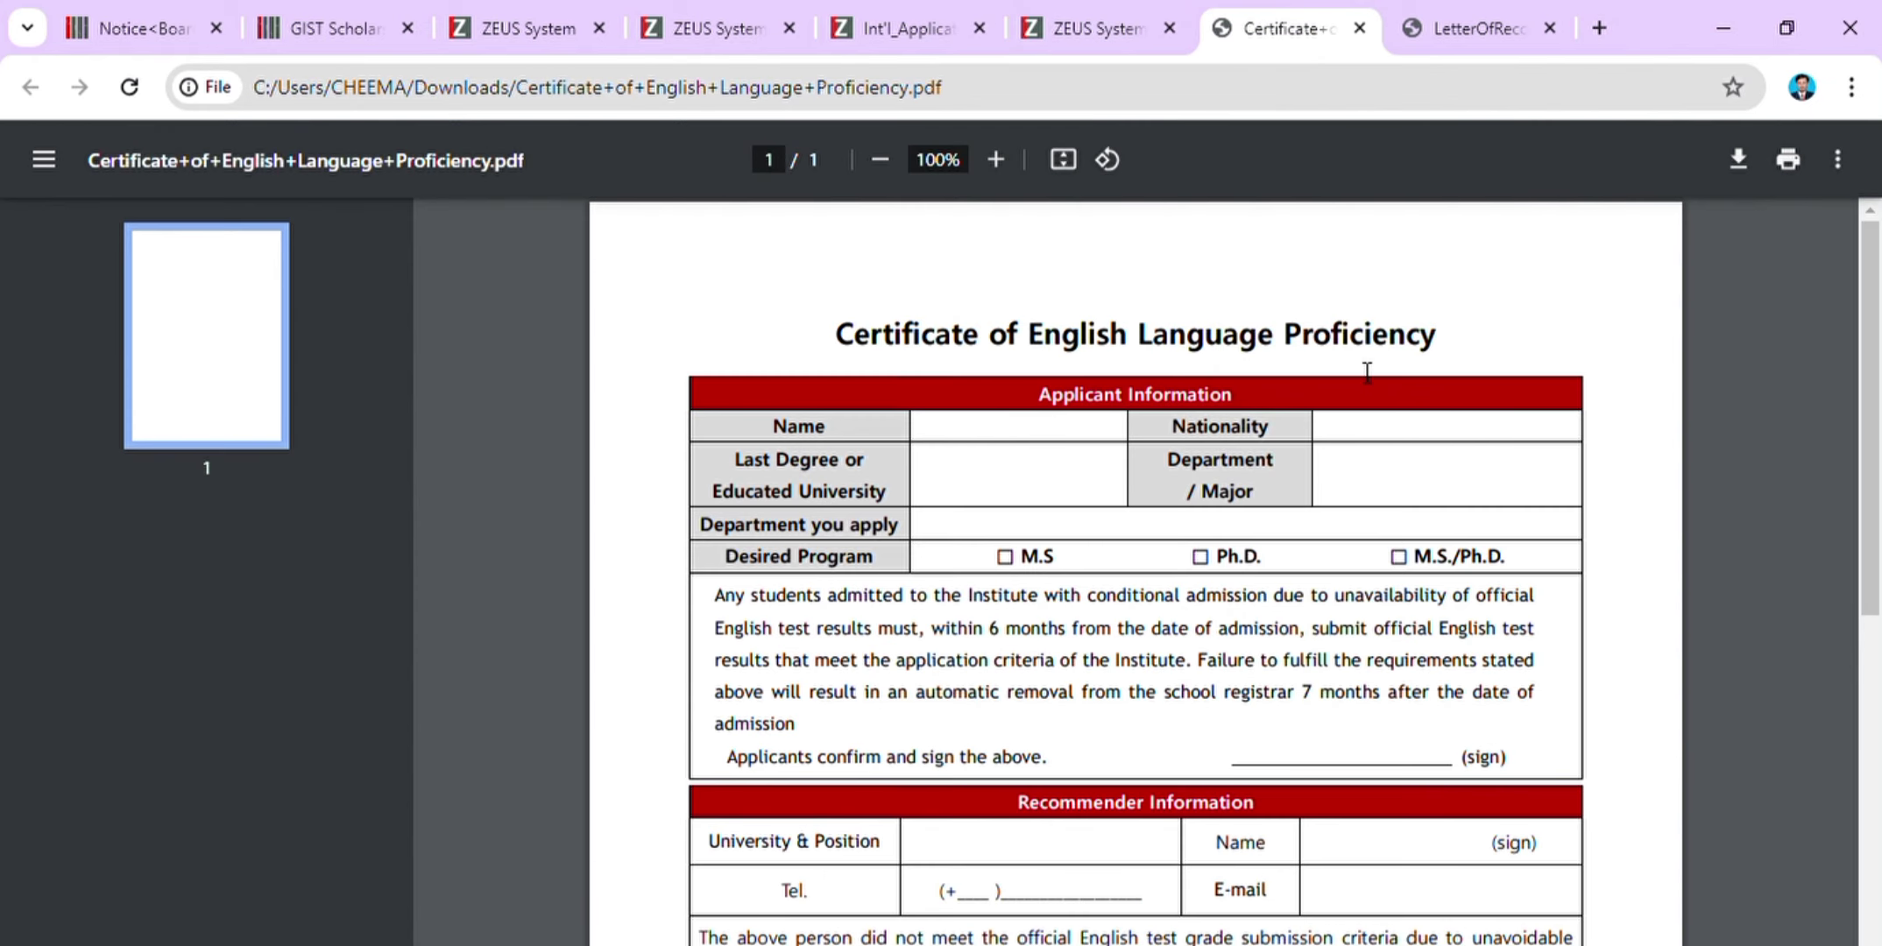
scroll(1135, 569, "down", 9)
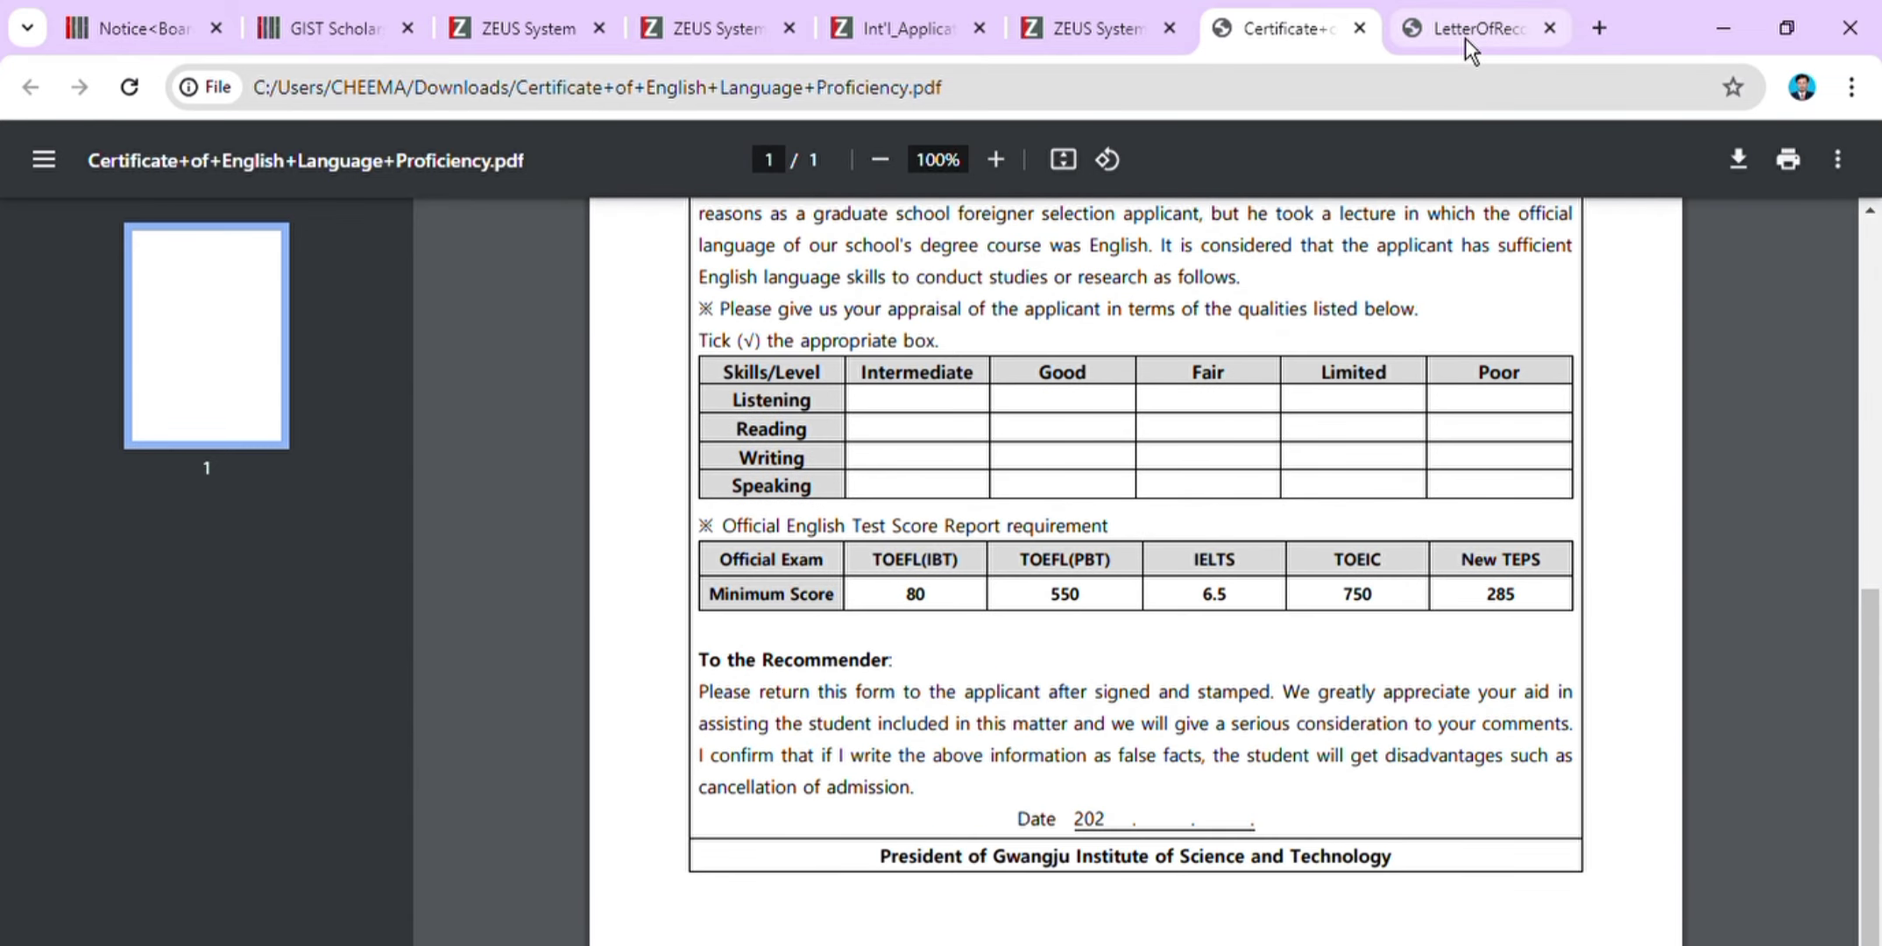
left_click(1464, 39)
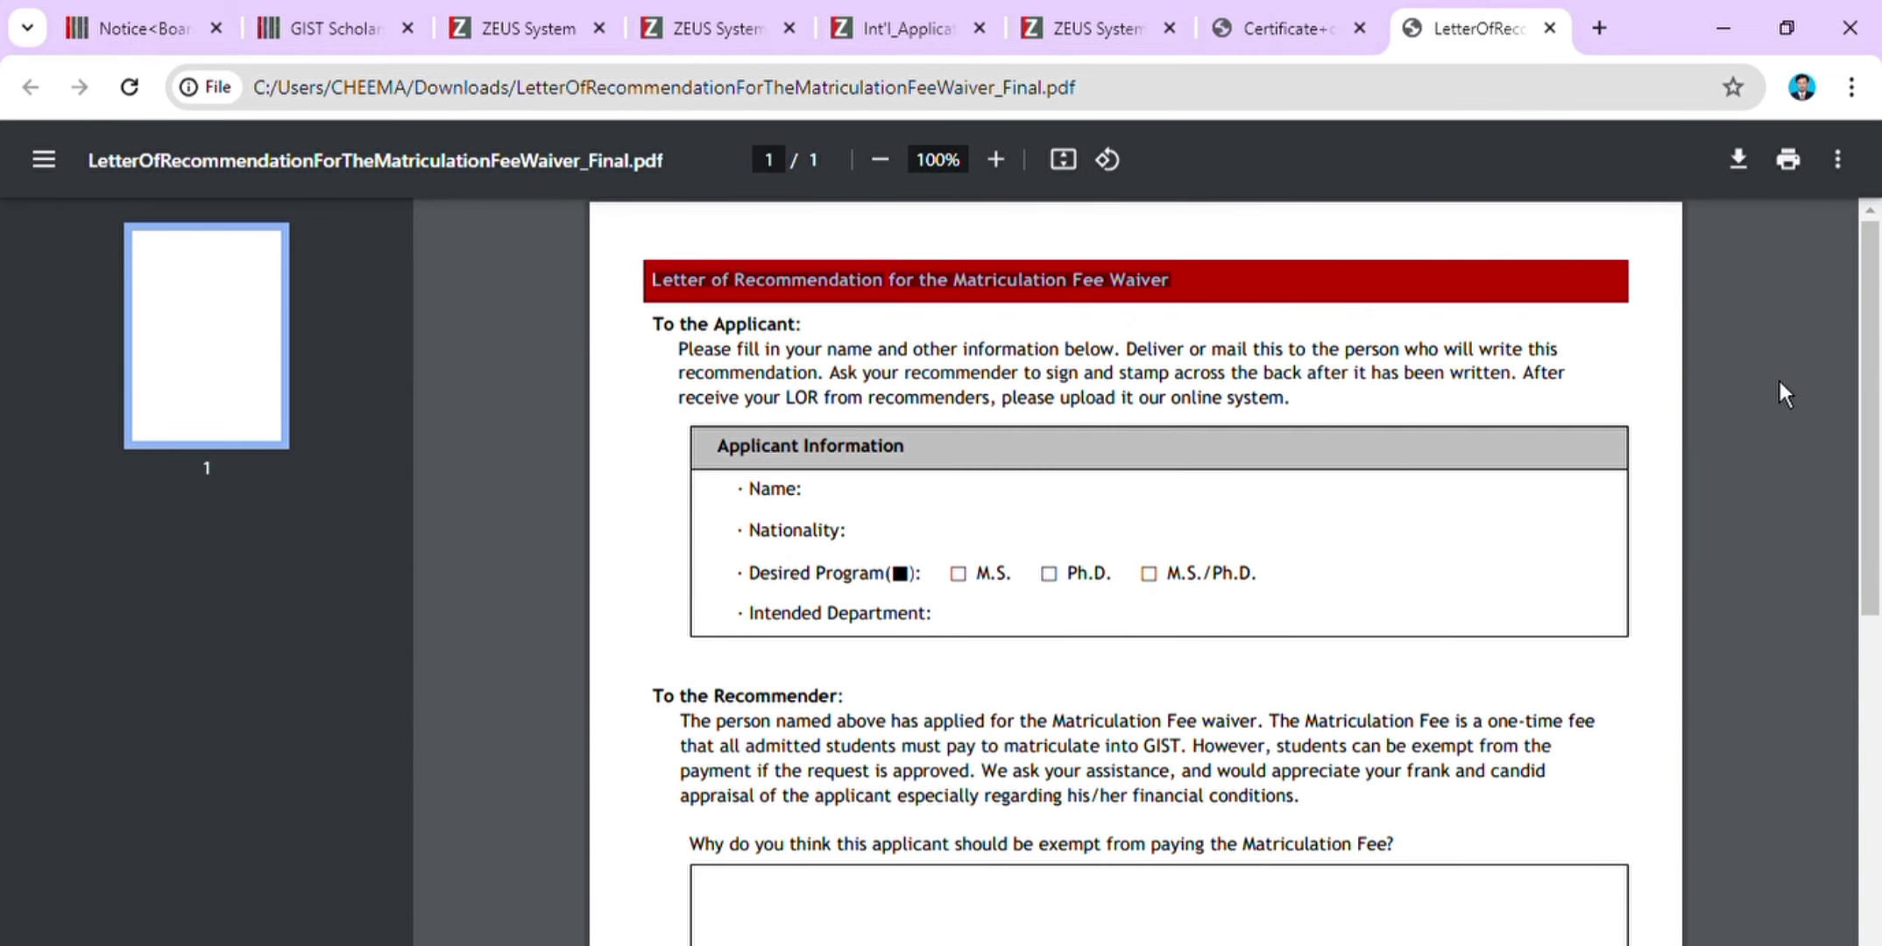
scroll(1870, 377, "down", 1)
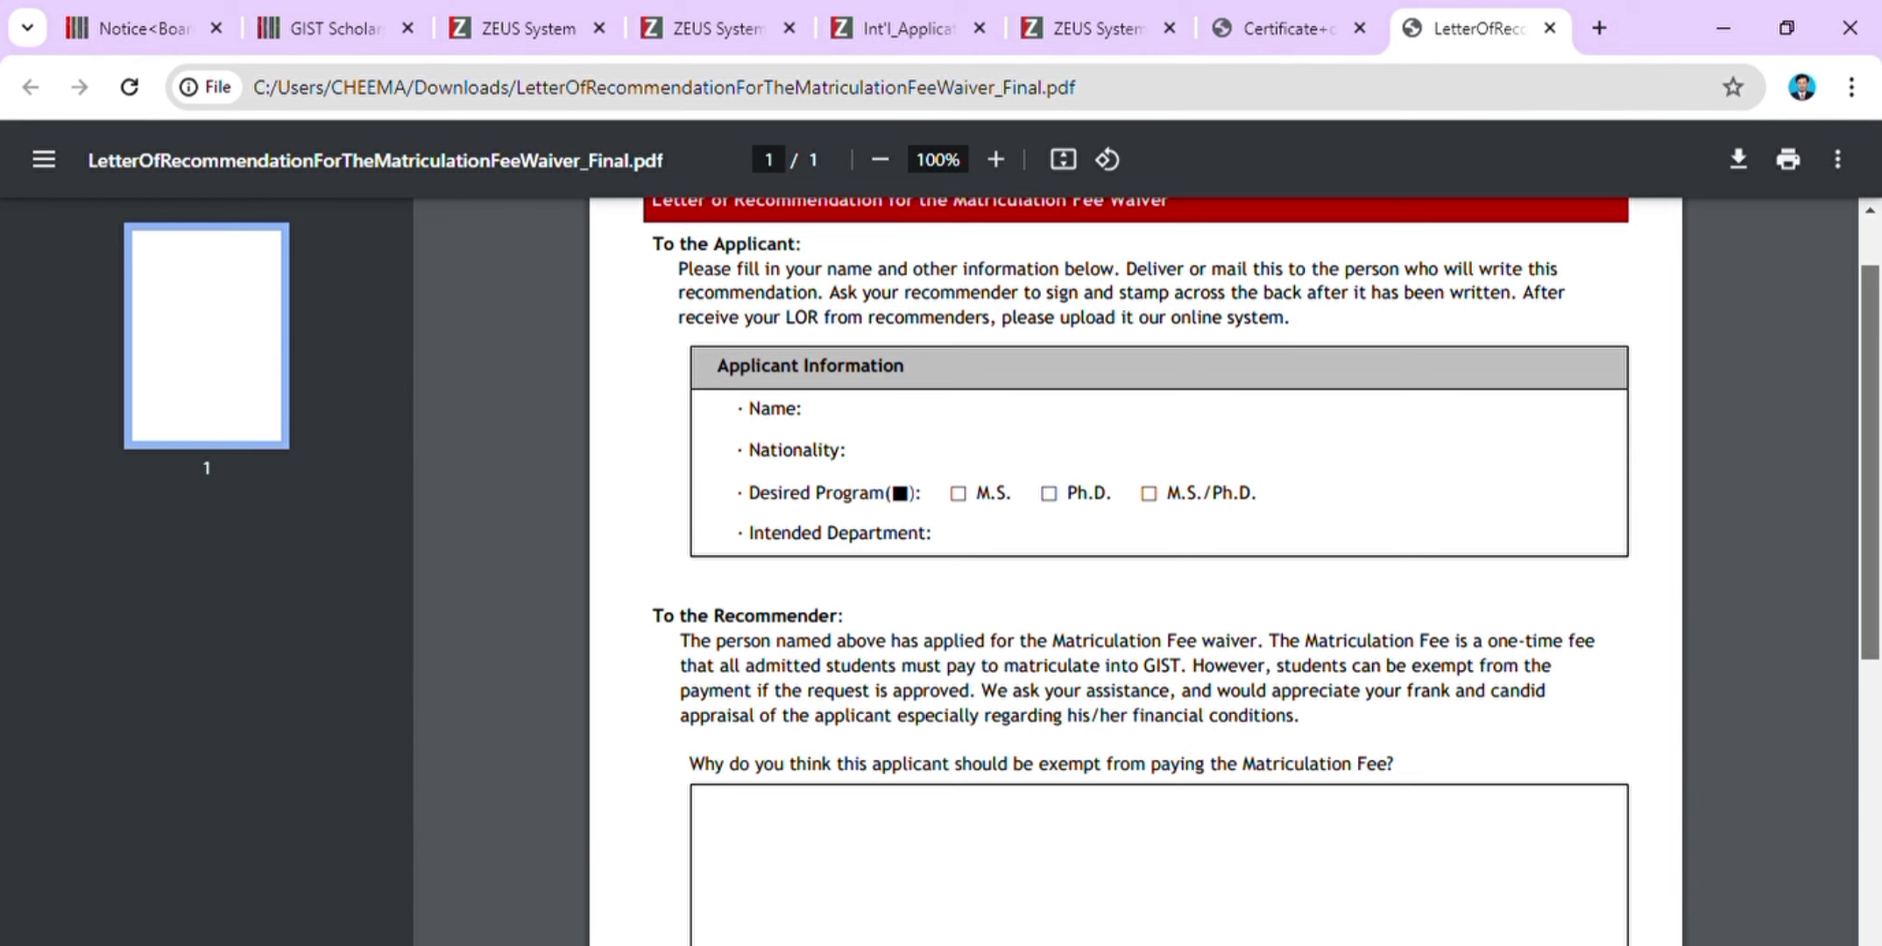
scroll(1135, 569, "up", 1)
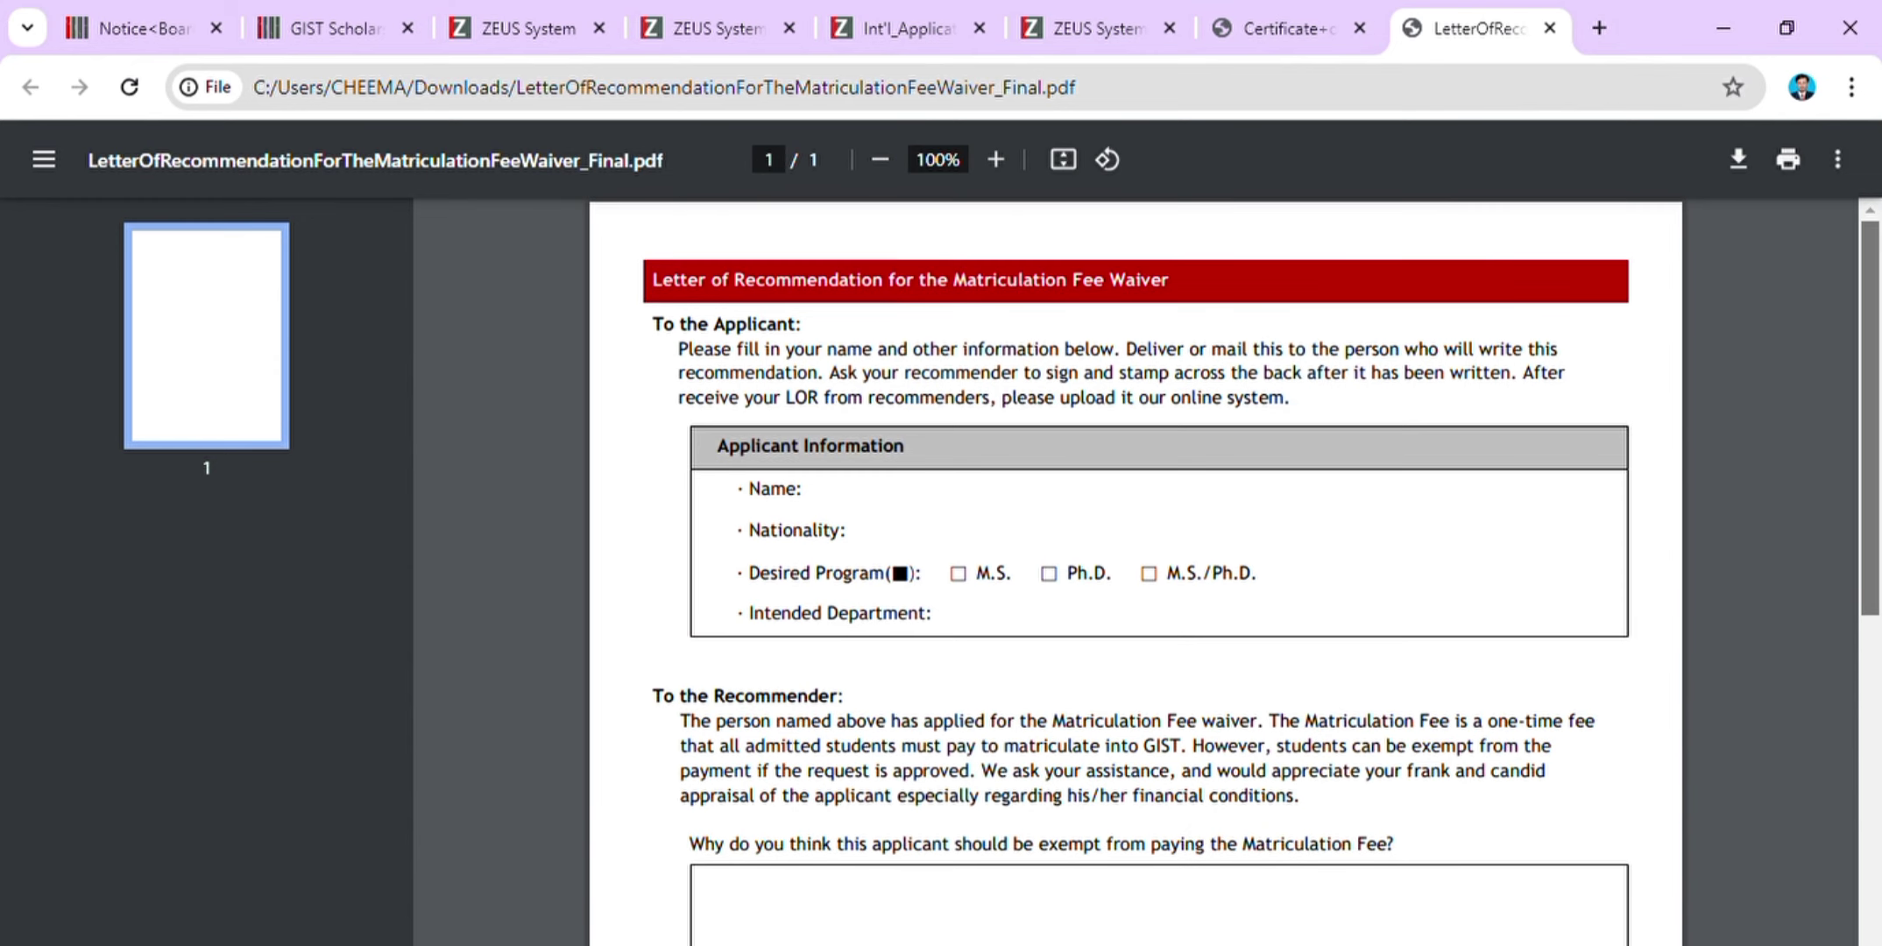
Read the recommender sections of the matriculation fee waiver letter, and recheck the Certificate of English Language Proficiency form.
scroll(1135, 569, "down", 8)
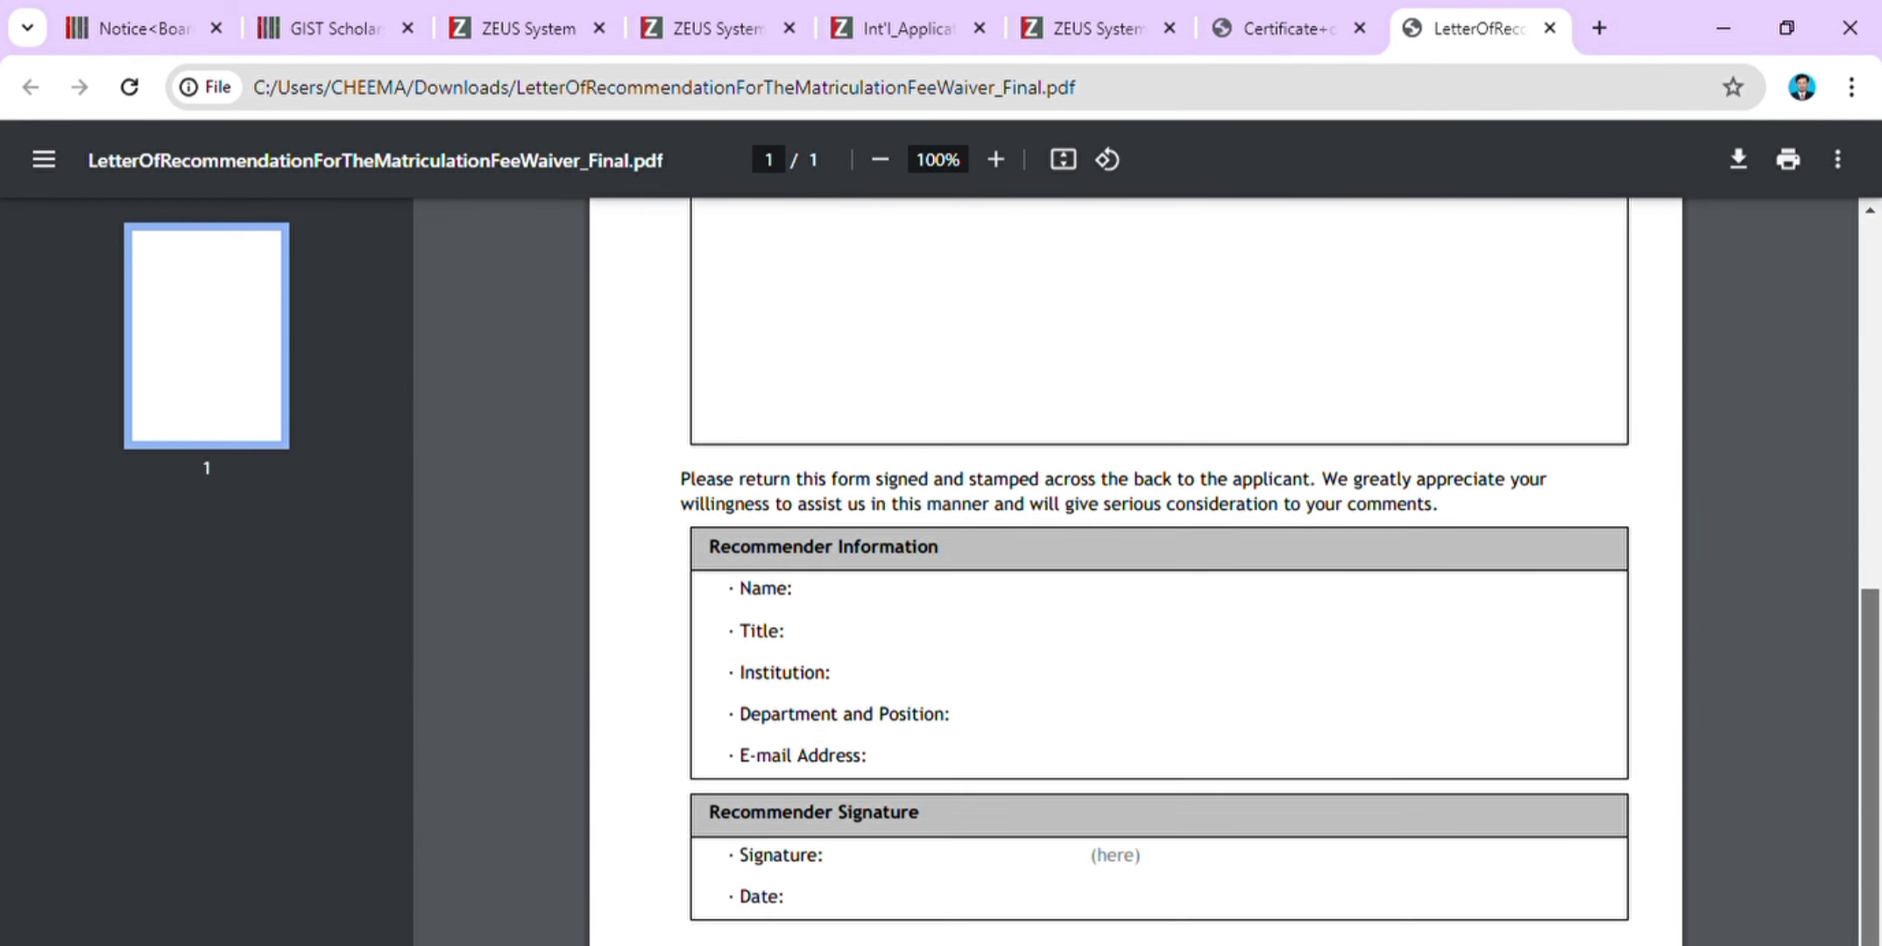
left_click(1299, 47)
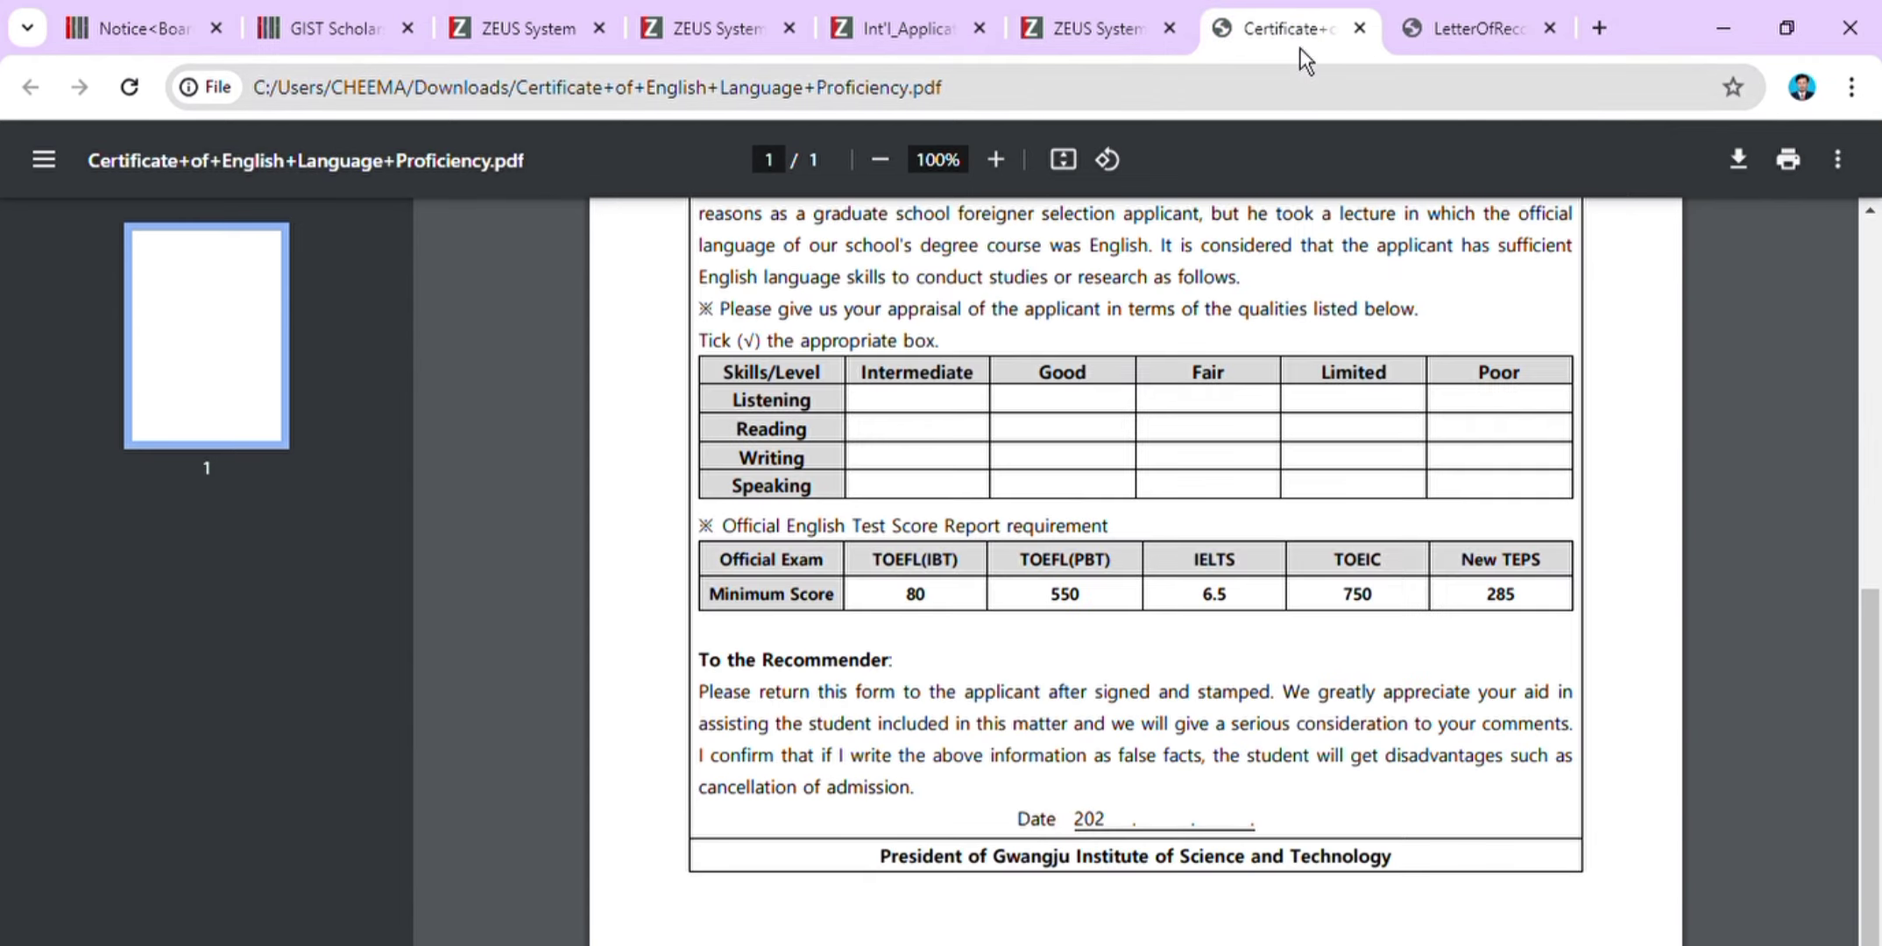
Return to the ZEUS online application and review the remaining document upload requirements and the Notice with its agreement.
left_click(1062, 28)
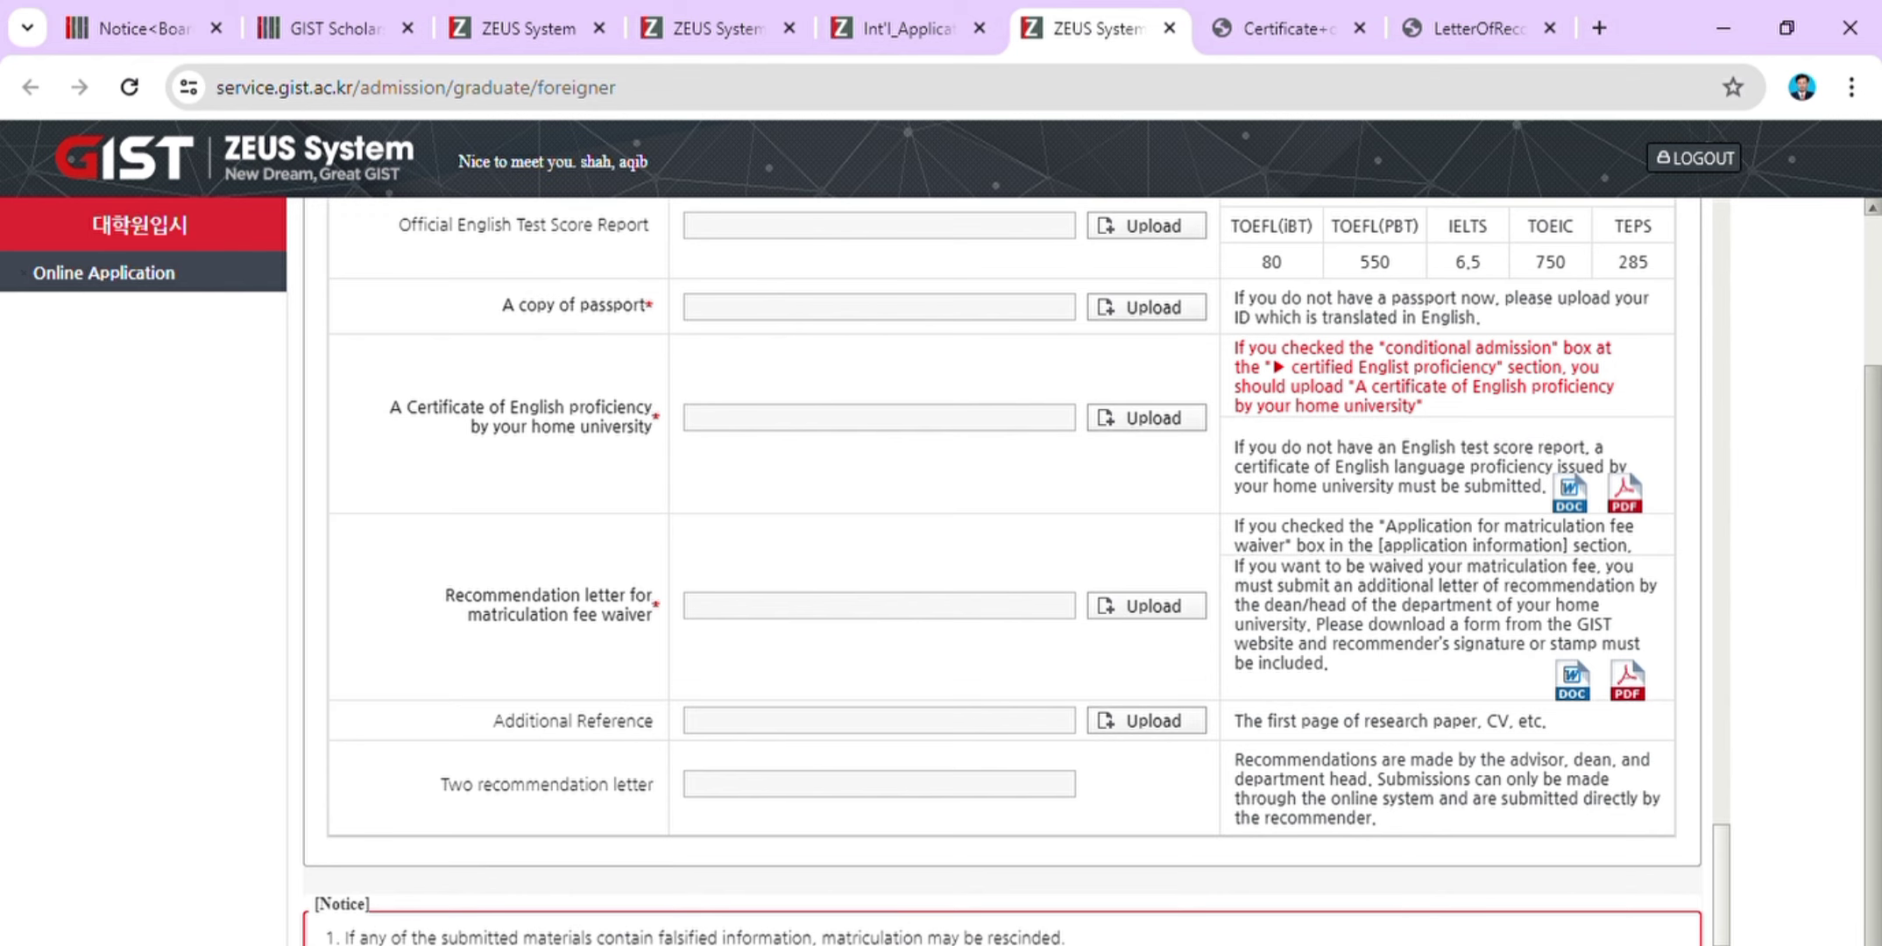
scroll(1443, 664, "up", 1)
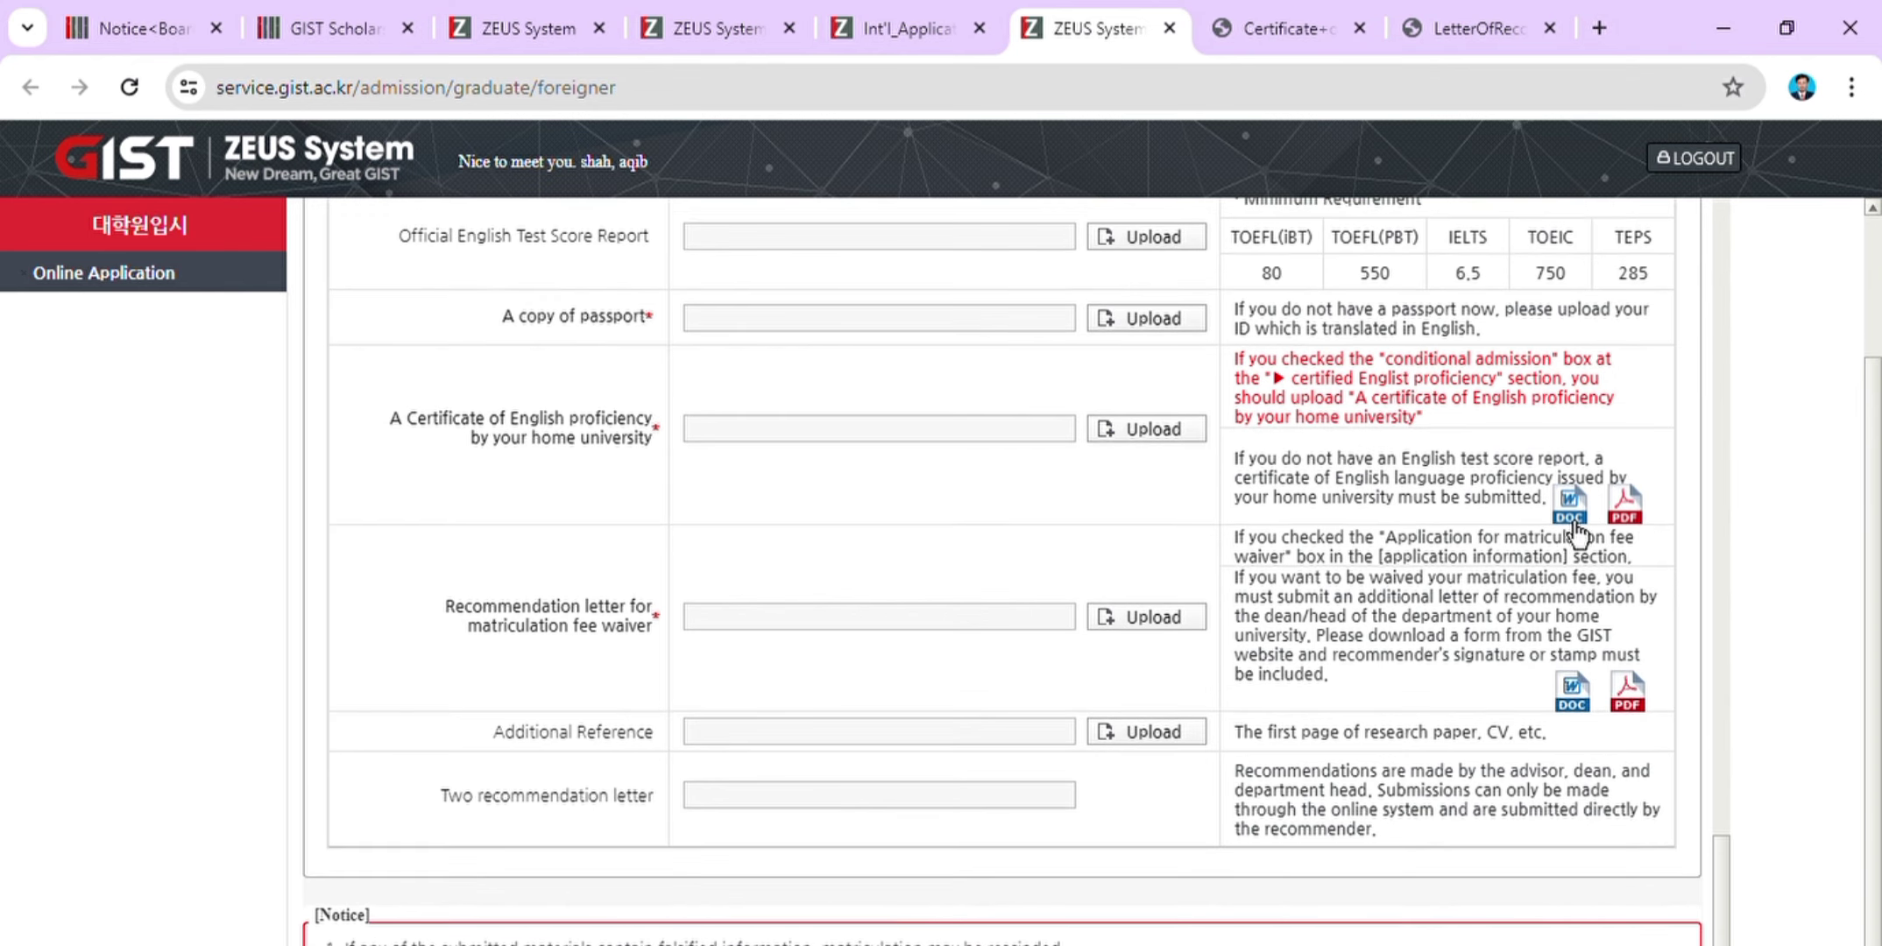
scroll(1090, 572, "down", 1)
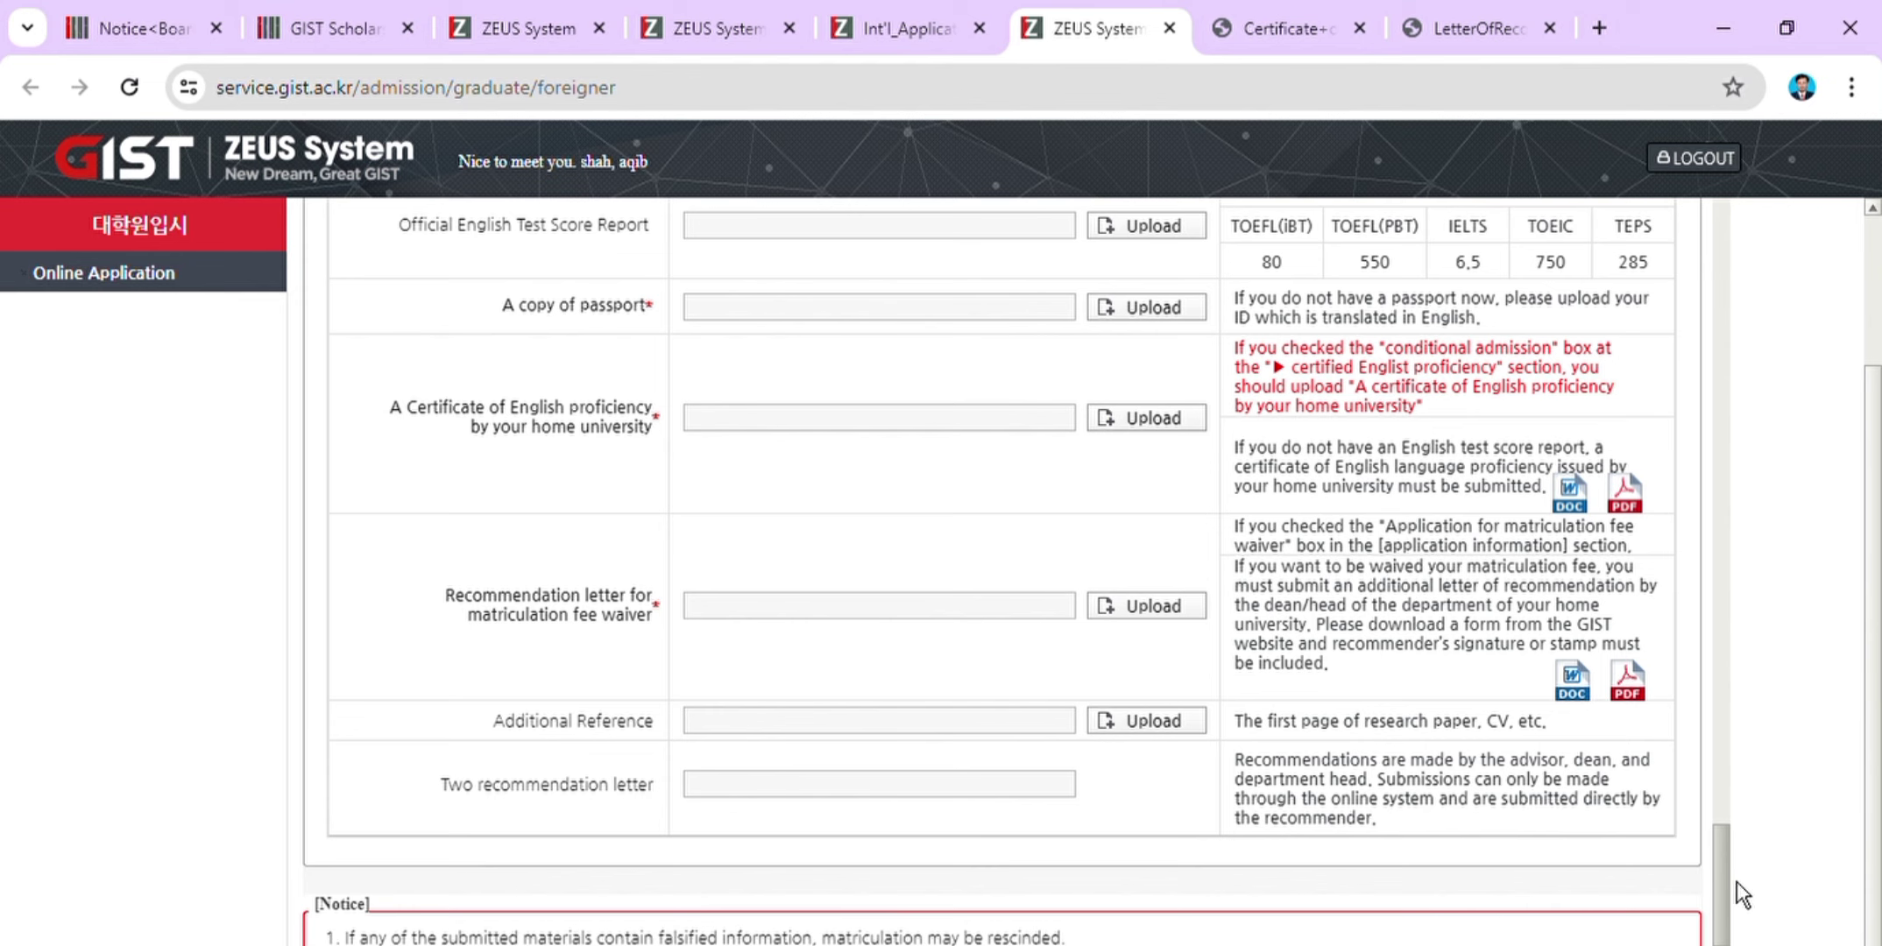
scroll(1736, 880, "down", 3)
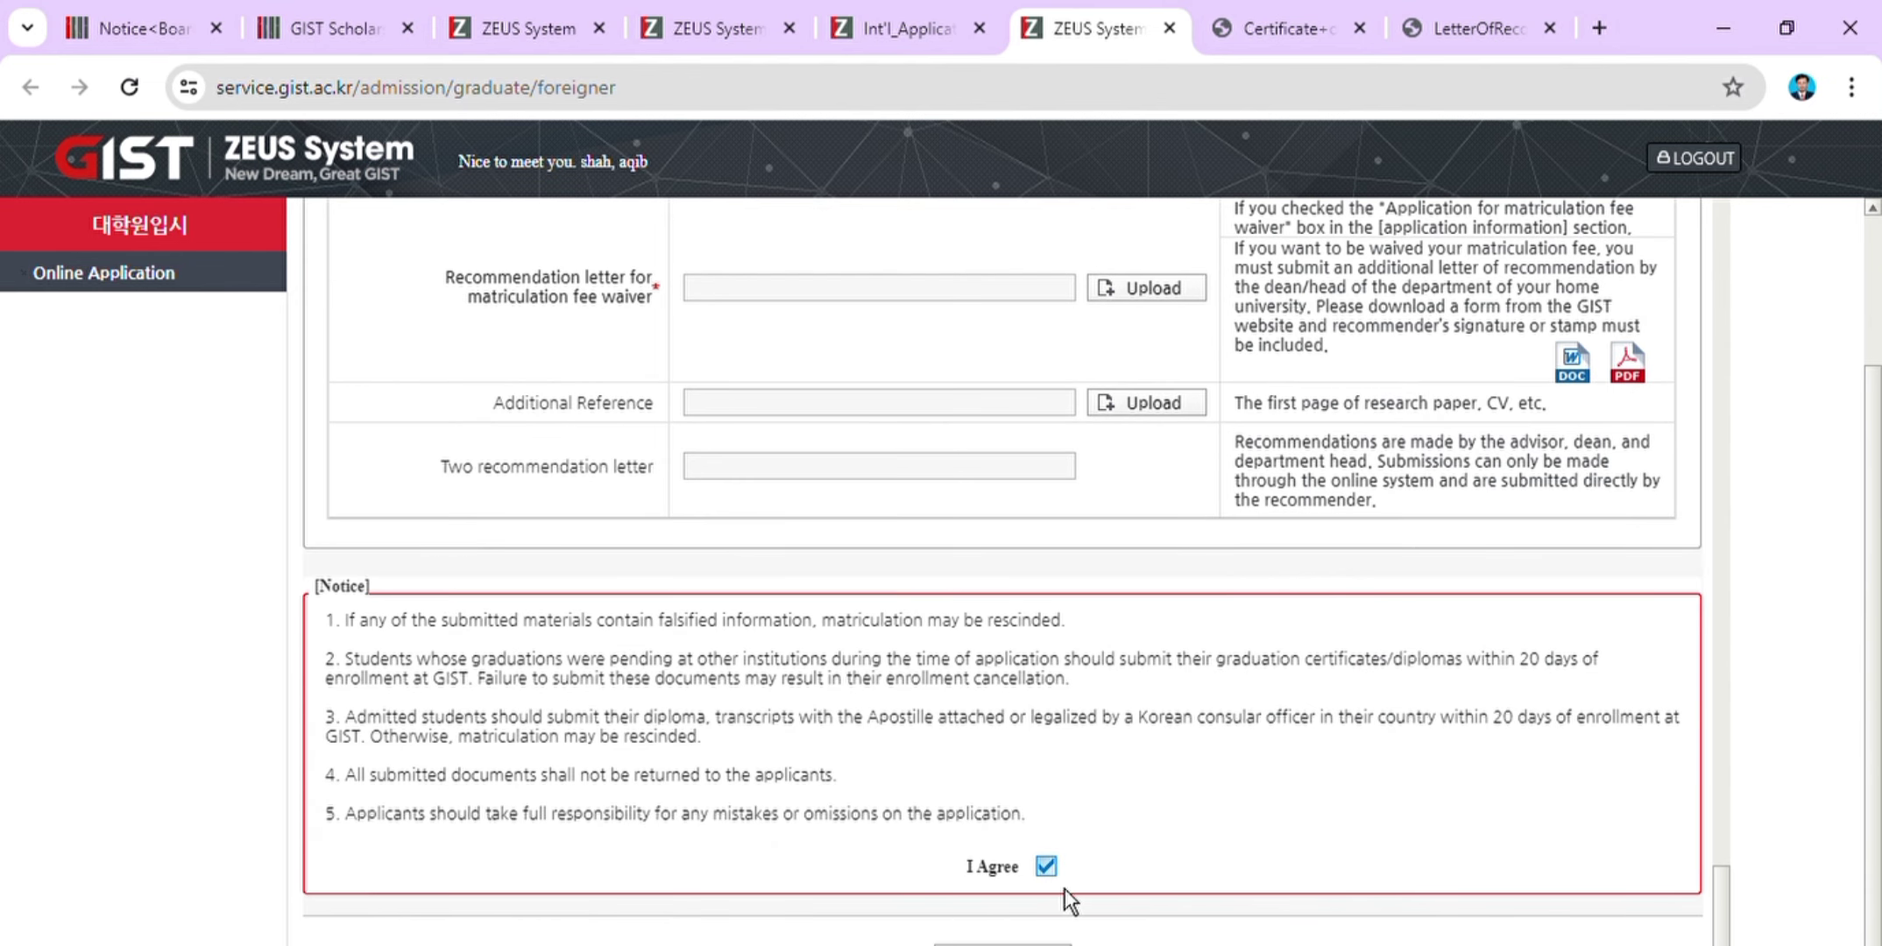